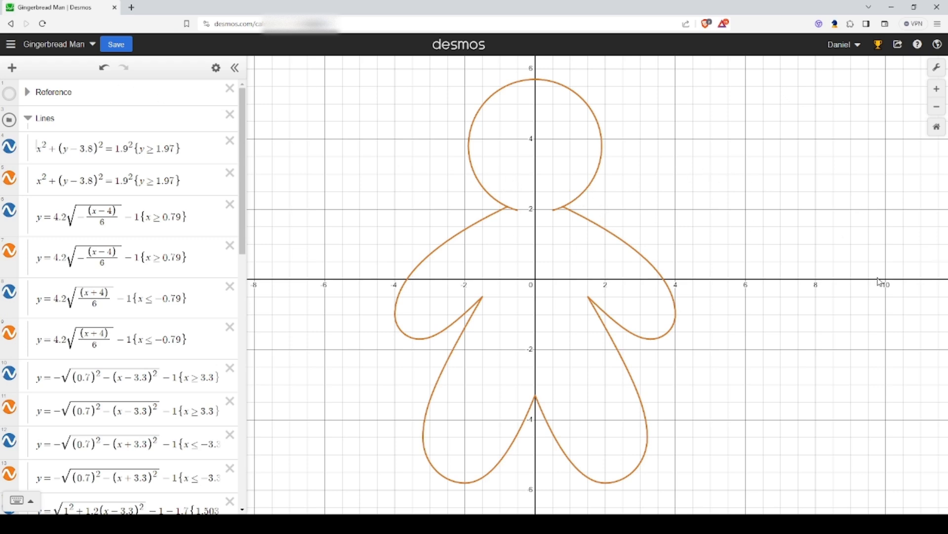
Compare the outline with the reference image, collapse the Lines folder, and hide the reference again.
click(8, 95)
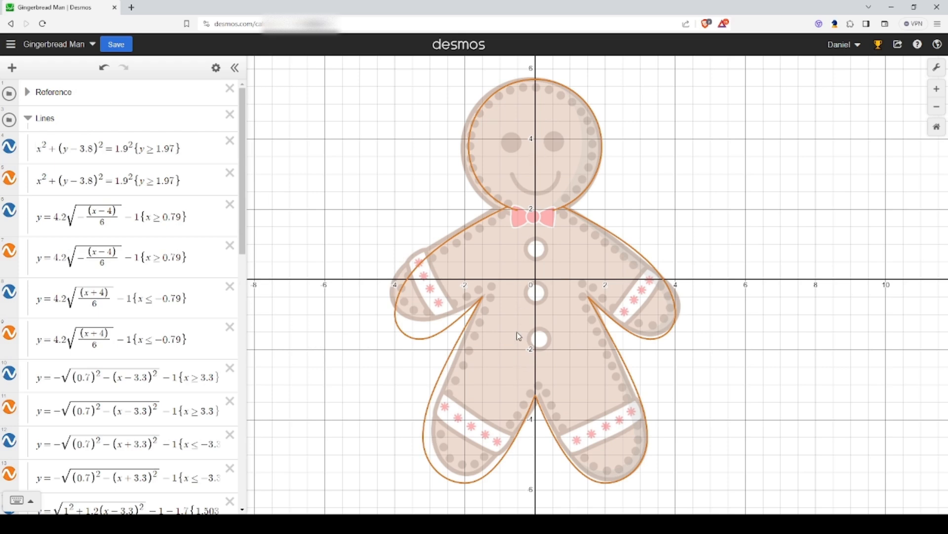
click(28, 119)
click(9, 93)
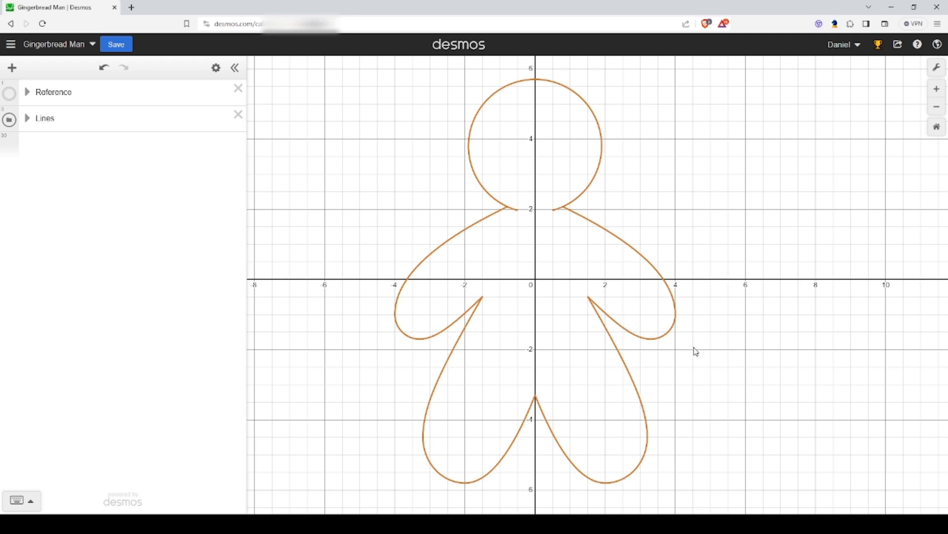
Create a folder named Color above the Lines folder and add an empty expression inside it.
click(672, 332)
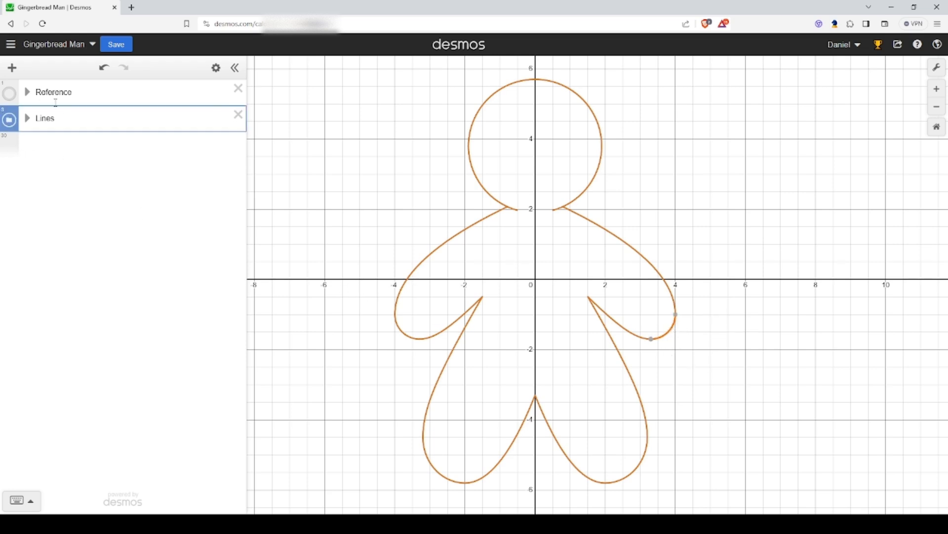
click(14, 66)
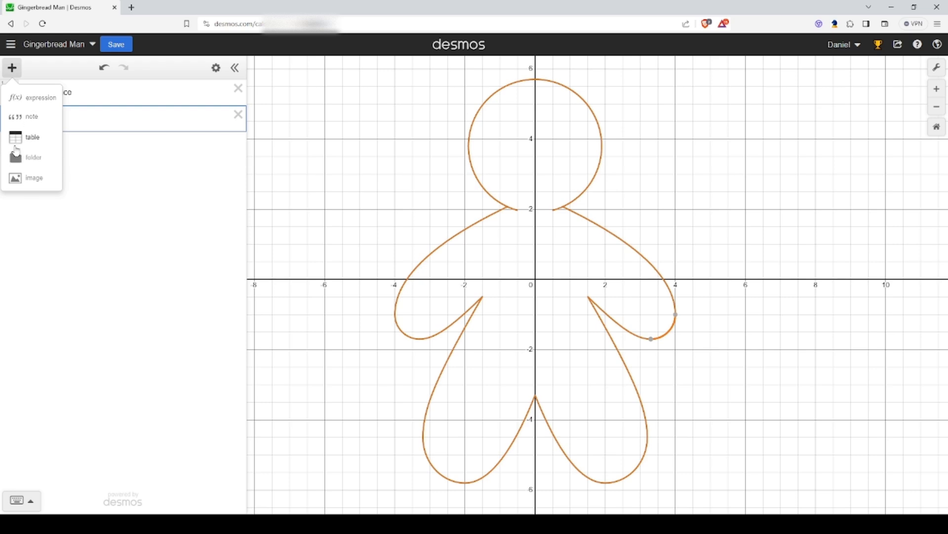
click(22, 155)
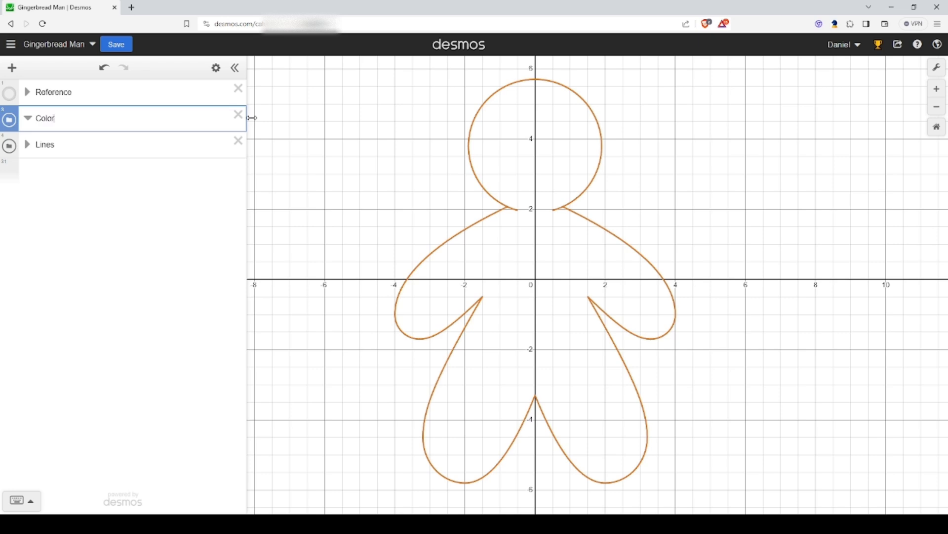
key(Return)
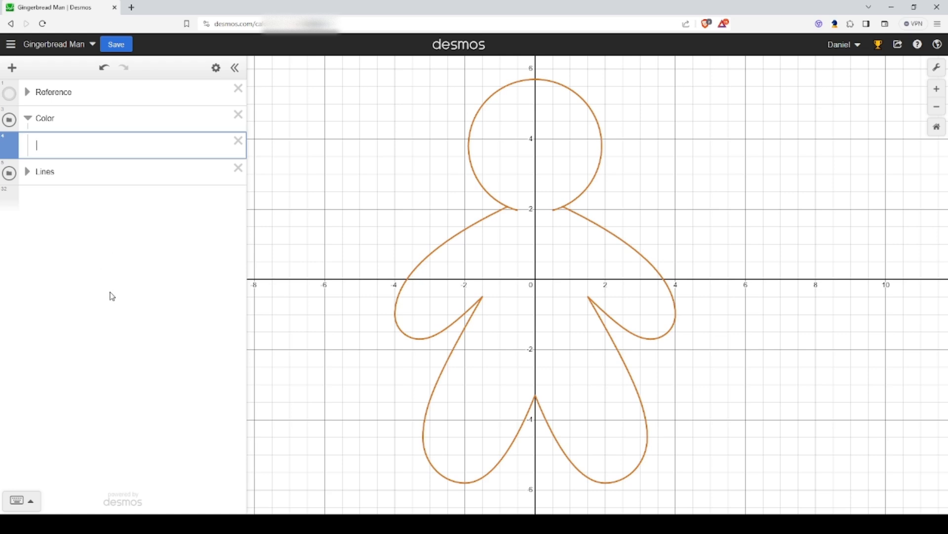
Expand the Lines folder and examine the endpoints of the curves forming the upper arm and lower hand on the positive-x side.
click(25, 173)
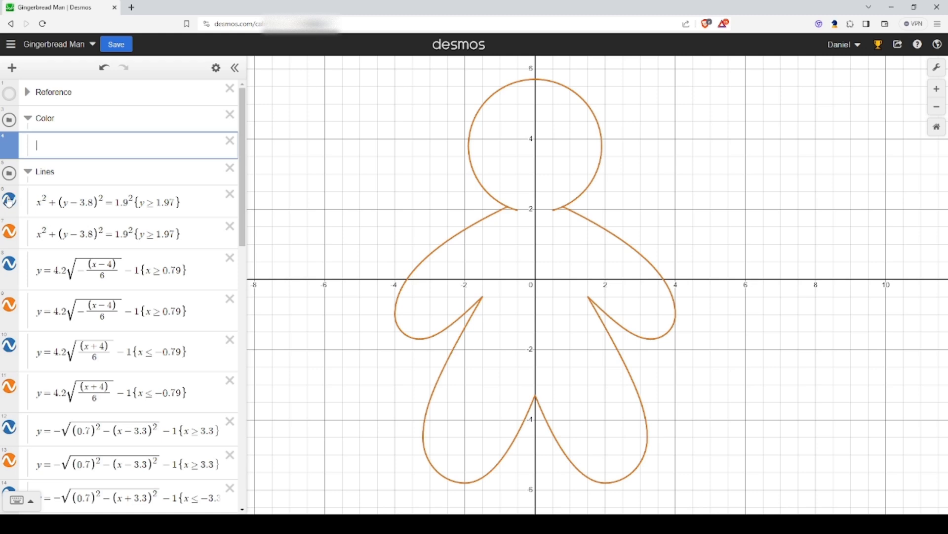
mouse_move(10, 209)
mouse_down()
mouse_move(9, 194)
mouse_move(15, 200)
mouse_up()
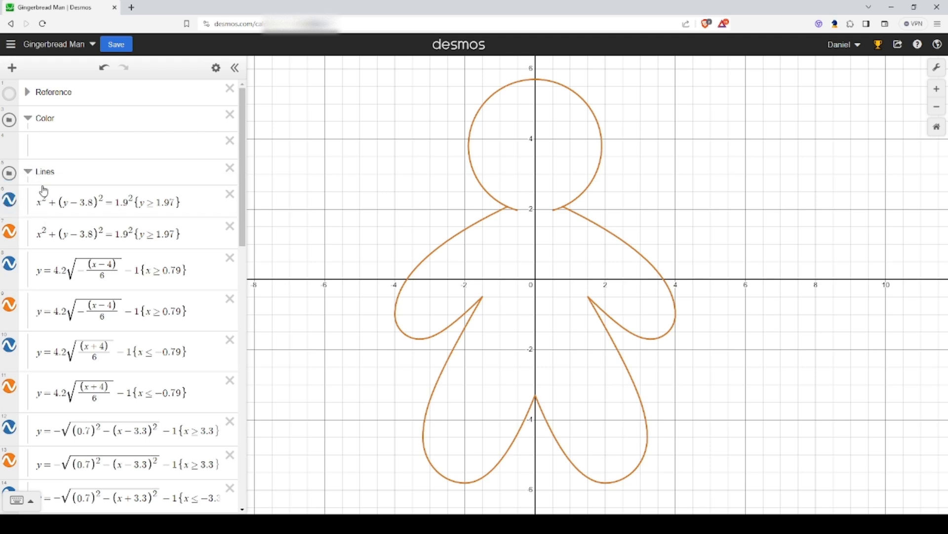
click(28, 171)
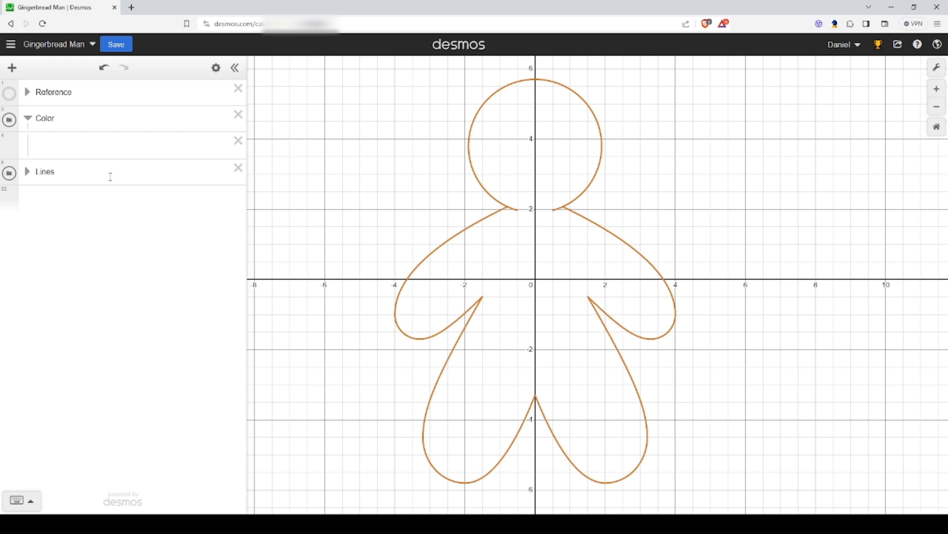
click(97, 145)
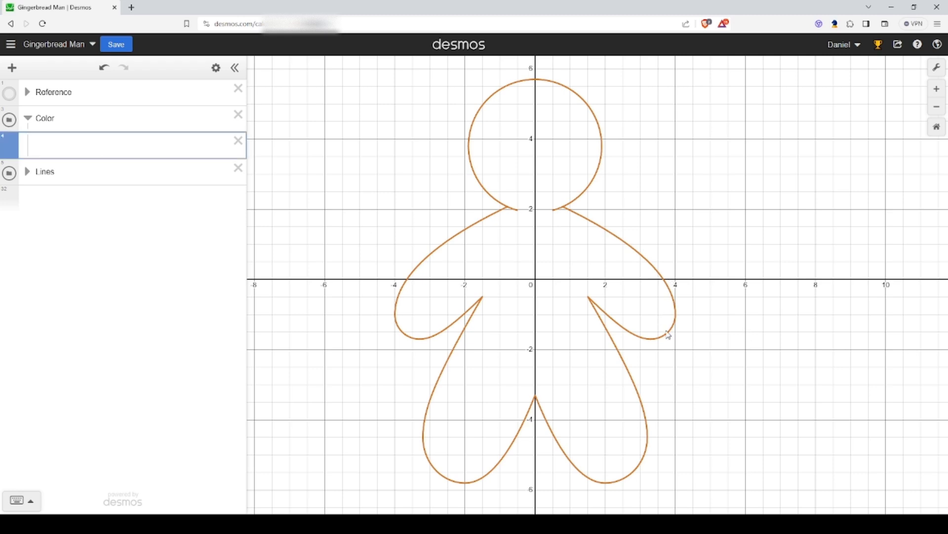
key(Down)
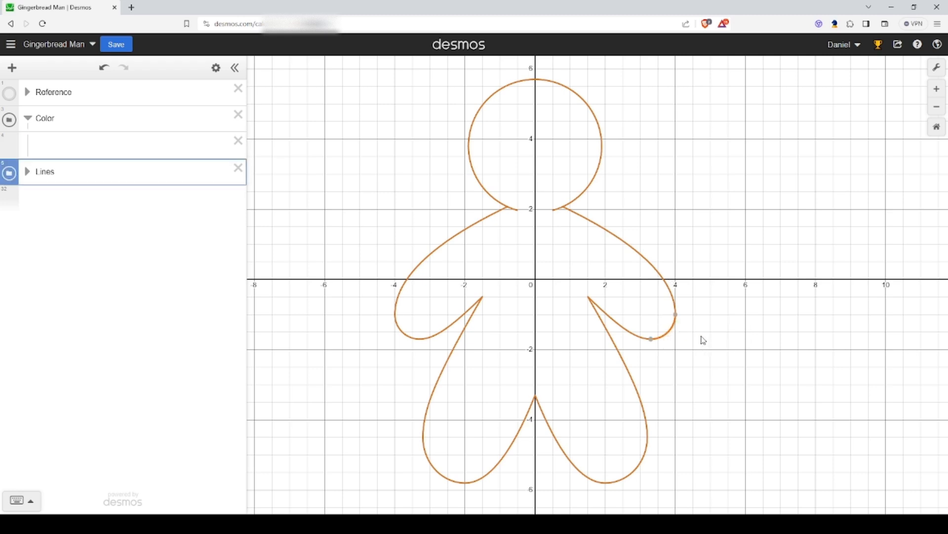
mouse_move(654, 341)
click(28, 171)
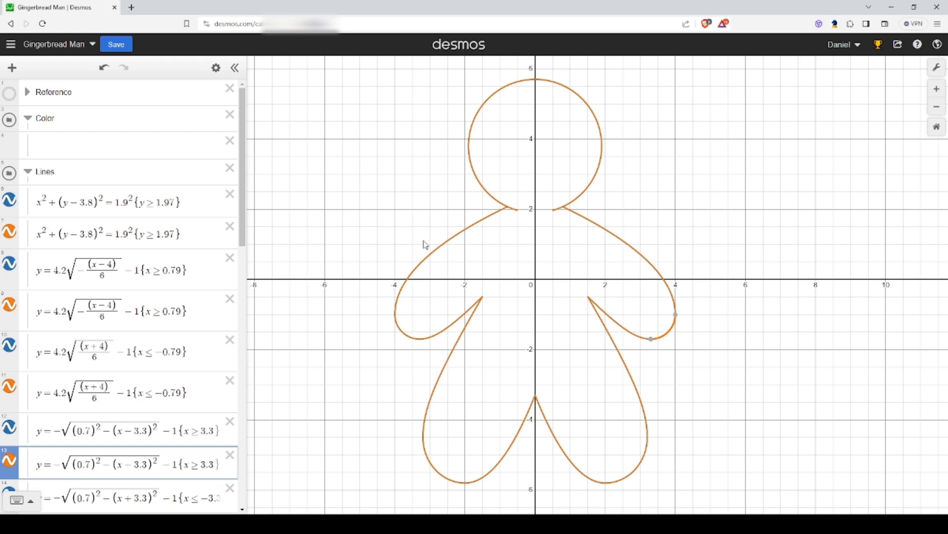
mouse_move(677, 318)
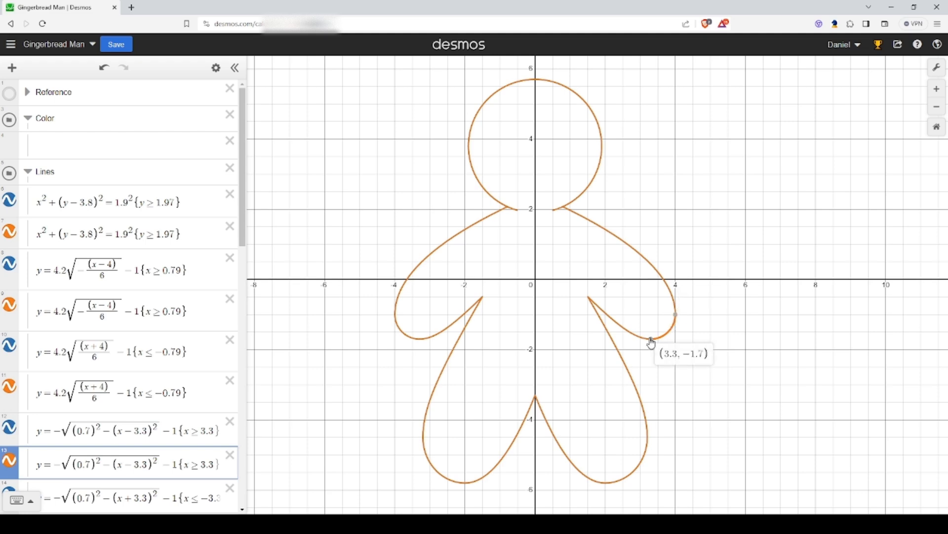
click(663, 281)
mouse_move(562, 209)
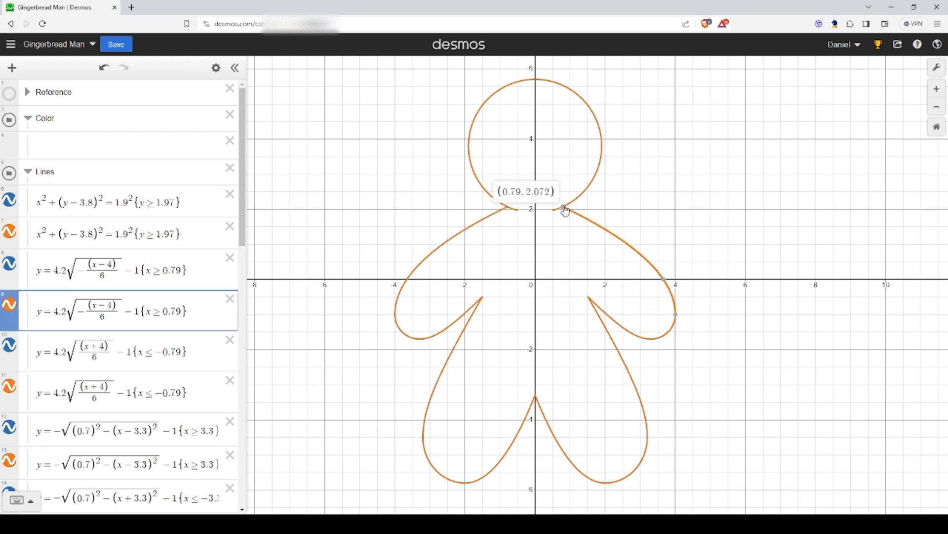
click(666, 335)
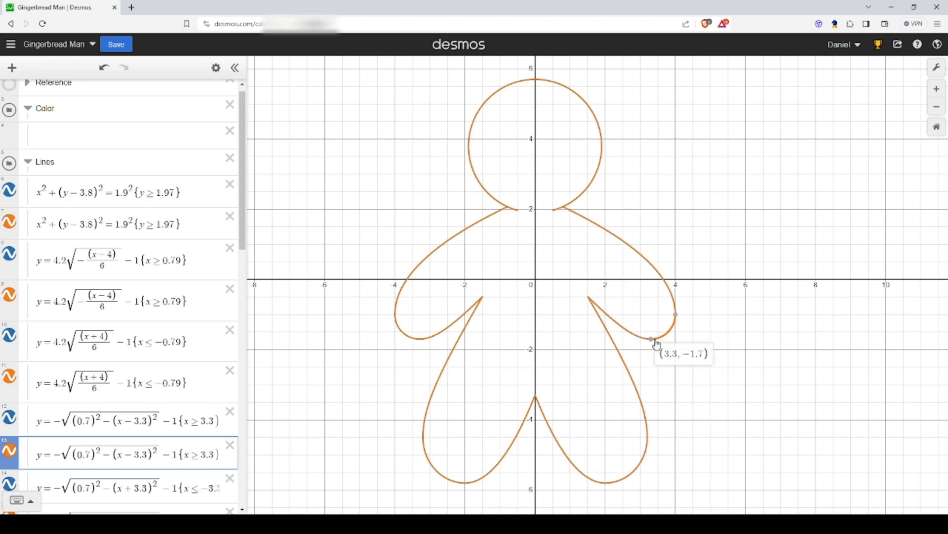
click(595, 226)
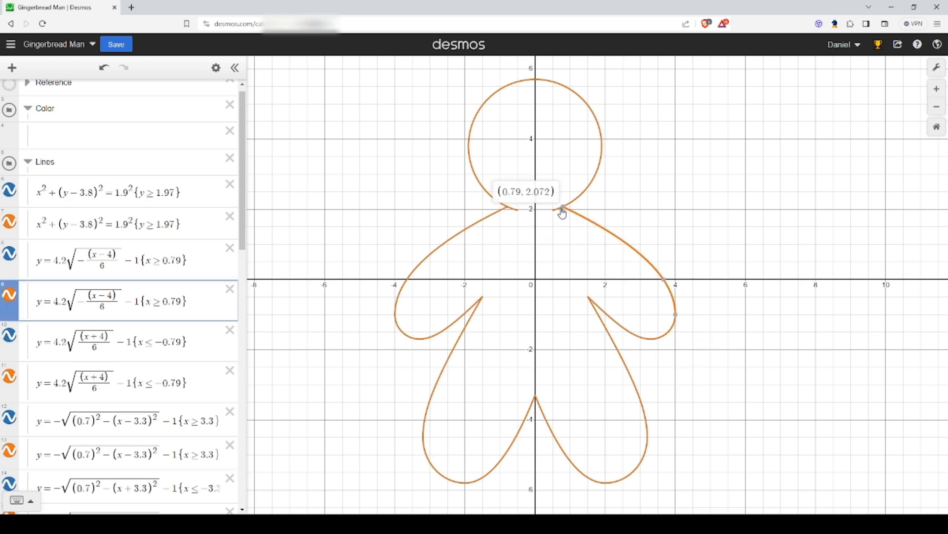
Copy the lower hand curve's expression, -√((0.7)²-(x-3.3)²)-1, into the empty expression in the Color folder.
click(669, 337)
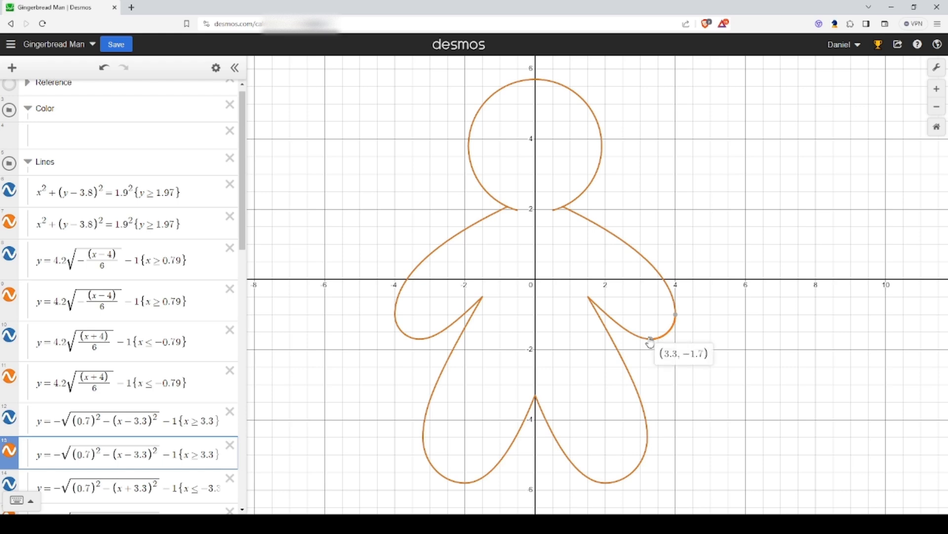
scroll(165, 414, down, 1)
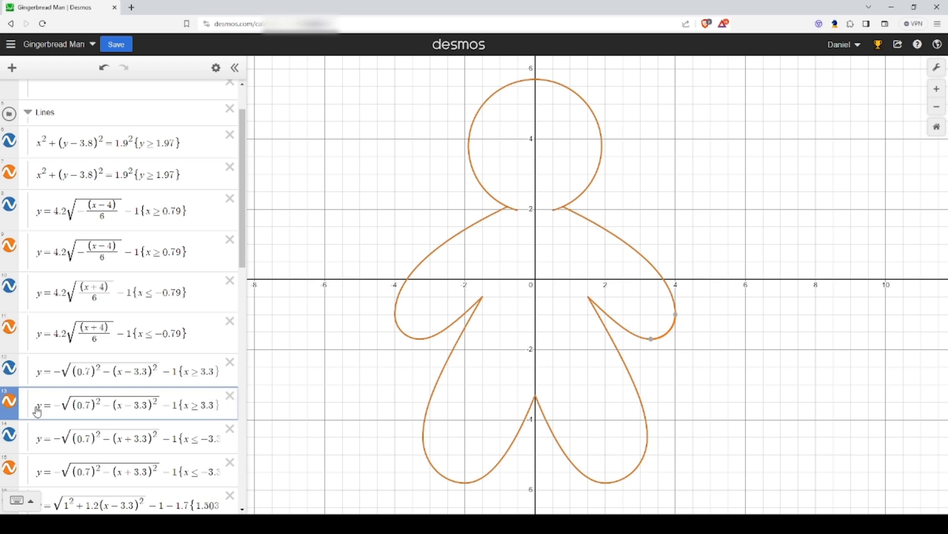
drag(53, 404, 75, 405)
drag(166, 409, 180, 408)
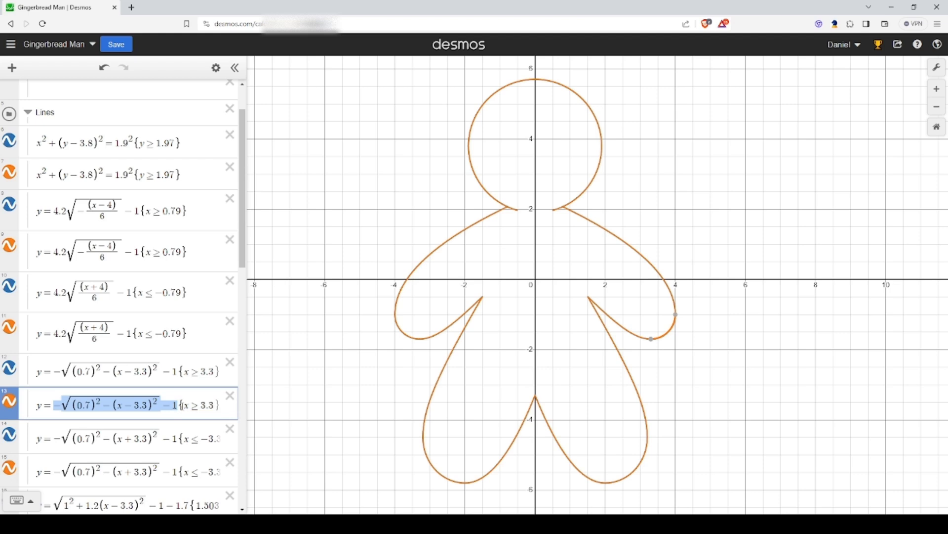
scroll(179, 394, down, 6)
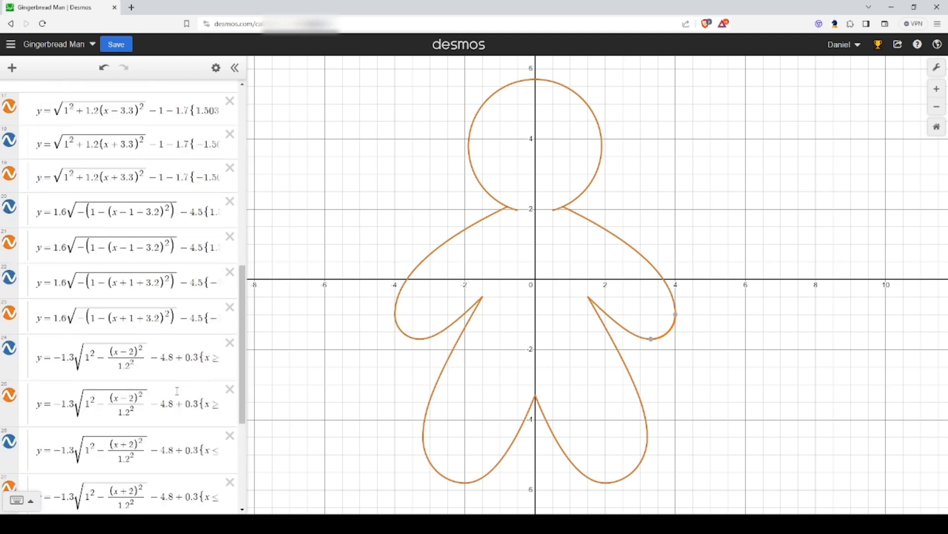
scroll(176, 391, up, 4)
scroll(176, 391, up, 4)
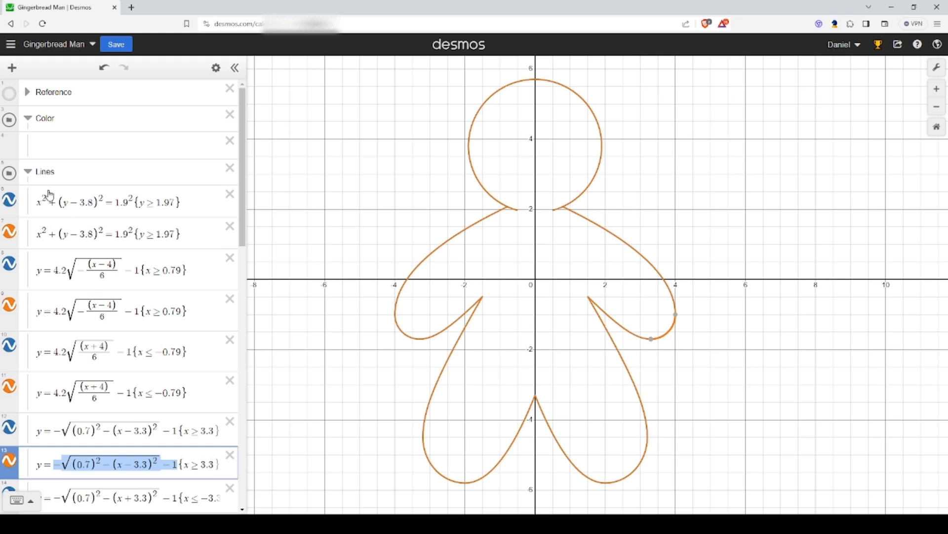
click(49, 147)
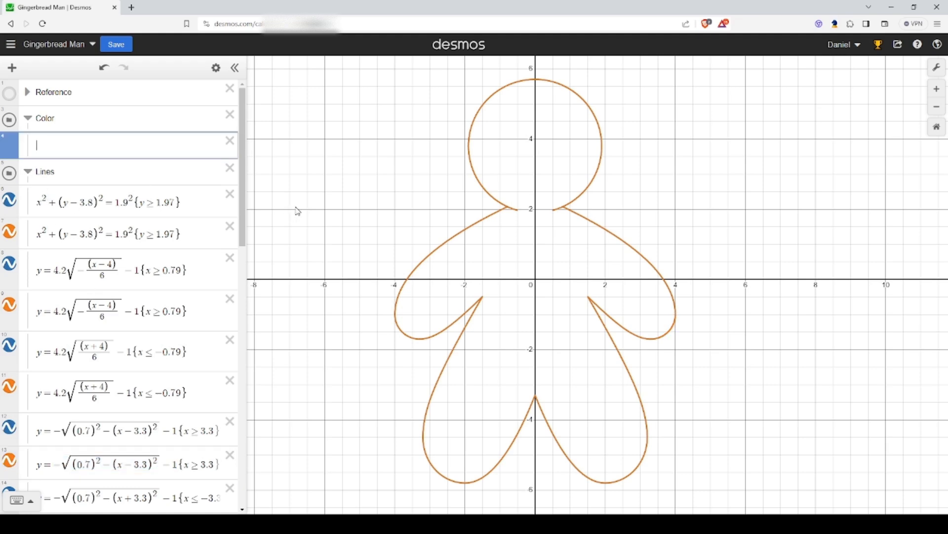
text(-sqrt((0.7)^2-(x-3.3)^2)-1)
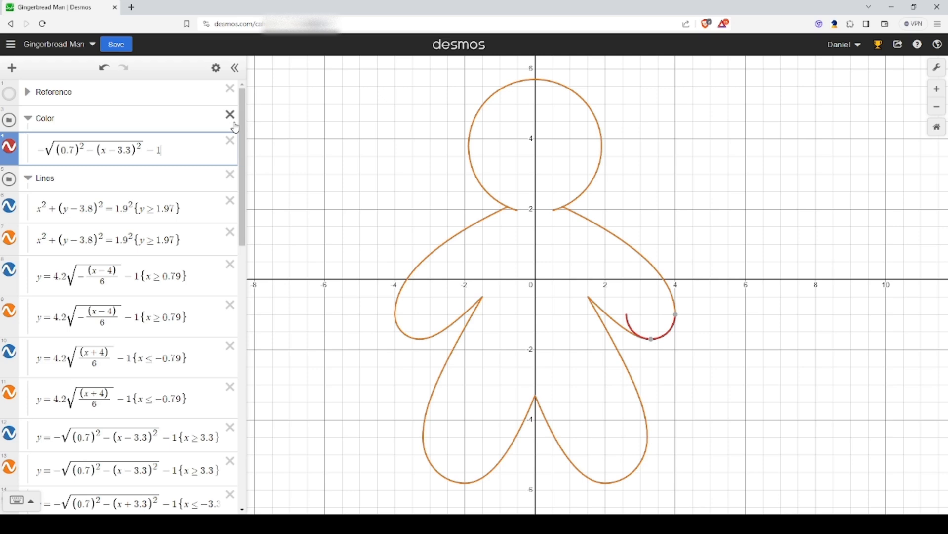
Turn the Color expression into a shaded inequality by appending ≤ y ≤ 4.2√(-(x-4)/6)-1, copying the upper bound from the arm curve.
text(<)
text(y)
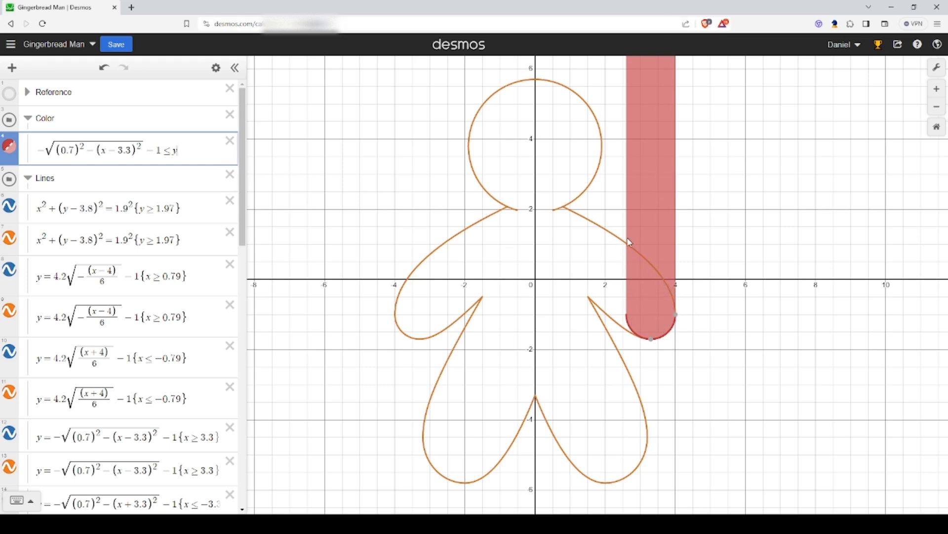
click(607, 231)
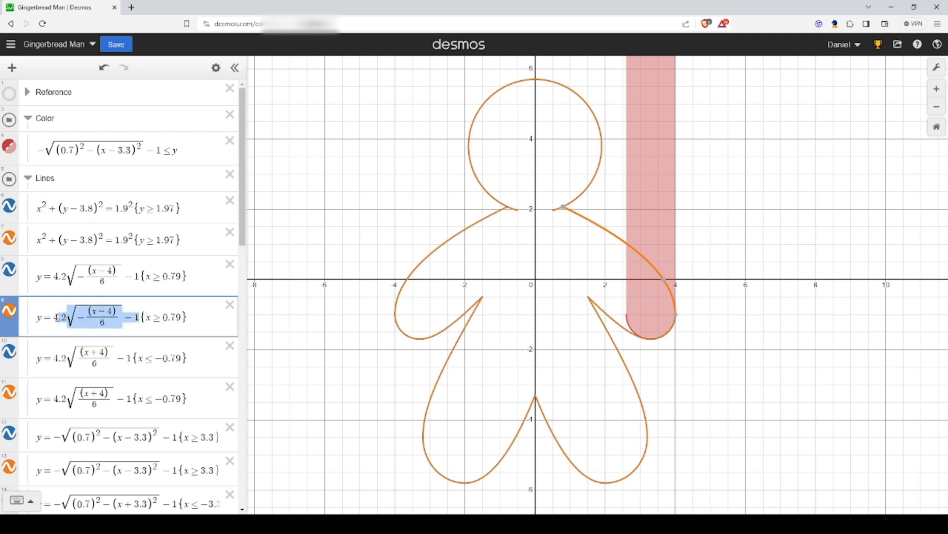
click(203, 151)
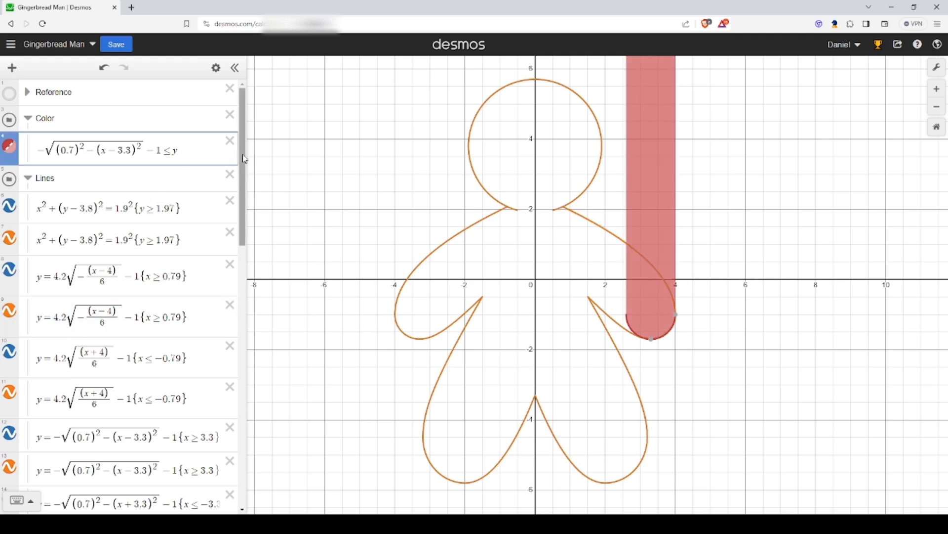
text(<=y)
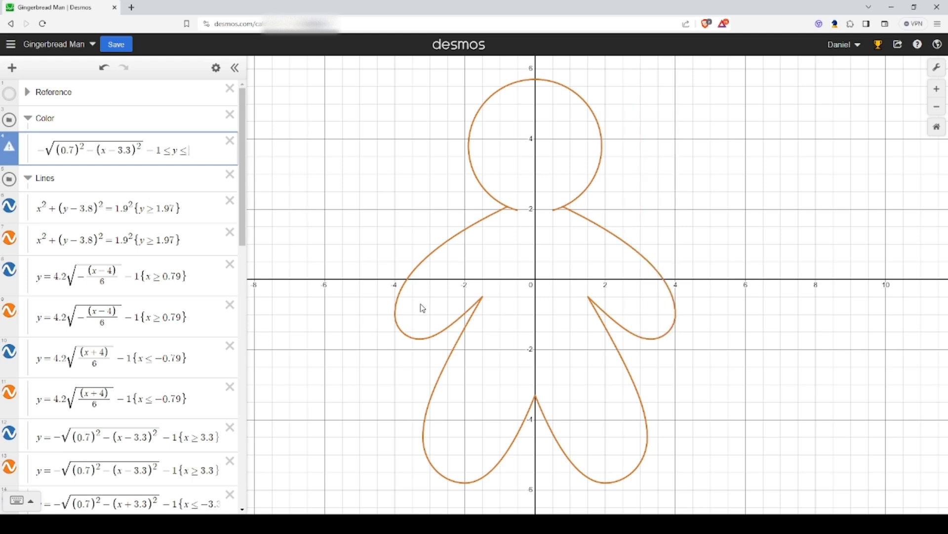
key(BackSpace)
text(4.2√(-(x-4)/6)-1)
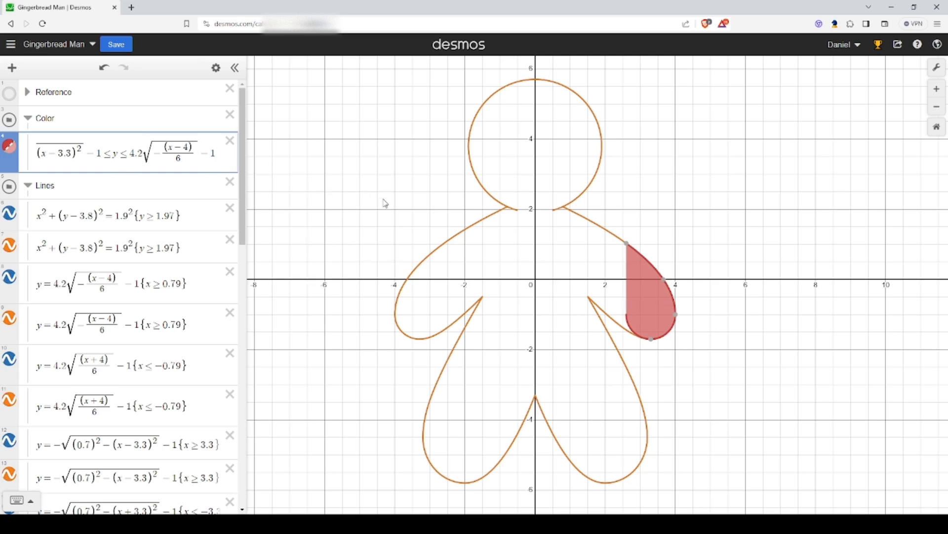
Hide the shaded inequality and copy the {x ≥ 3.3} restriction from the lower hand curve.
text({)
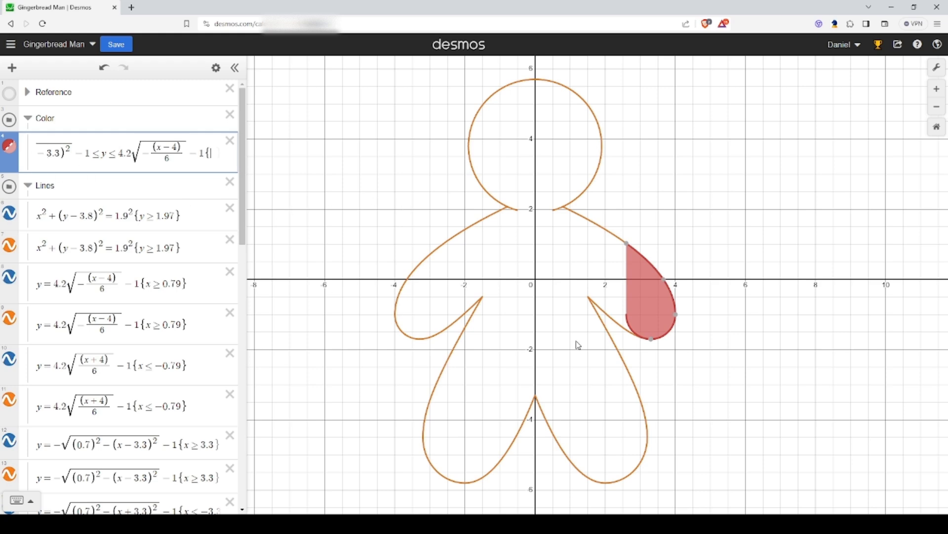
click(9, 146)
click(674, 337)
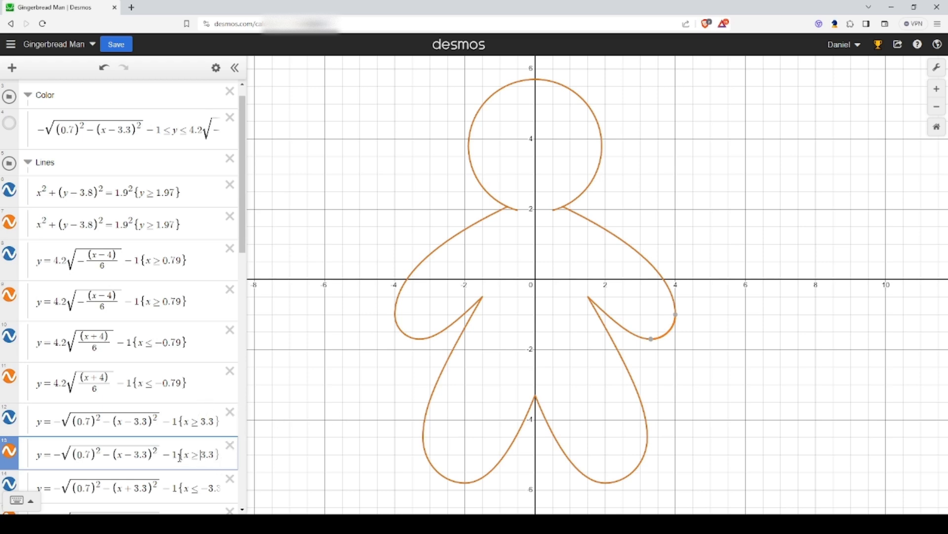
drag(178, 455, 220, 455)
key(ctrl+c)
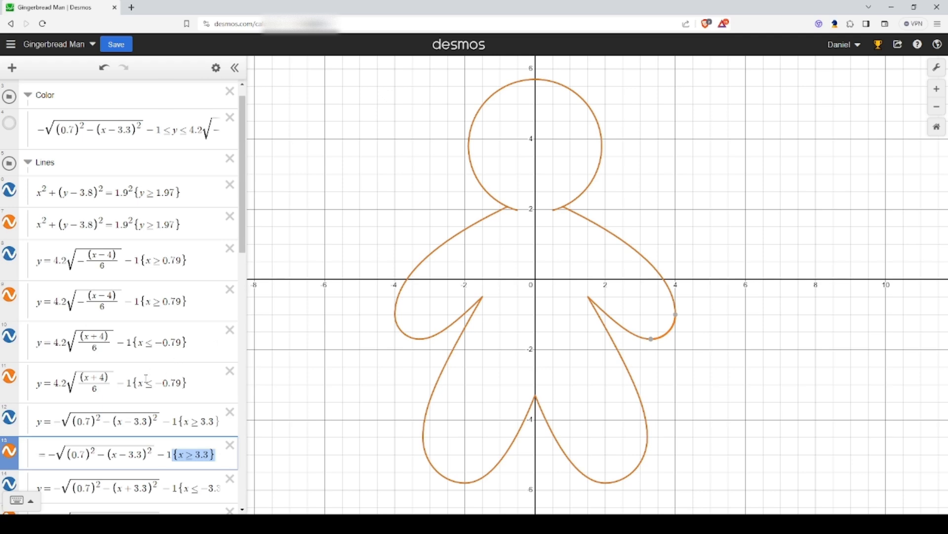
Show the Color inequality again and limit its shading by adding the restriction {x ≥ 3.3} at its end.
scroll(177, 371, up, 1)
click(9, 147)
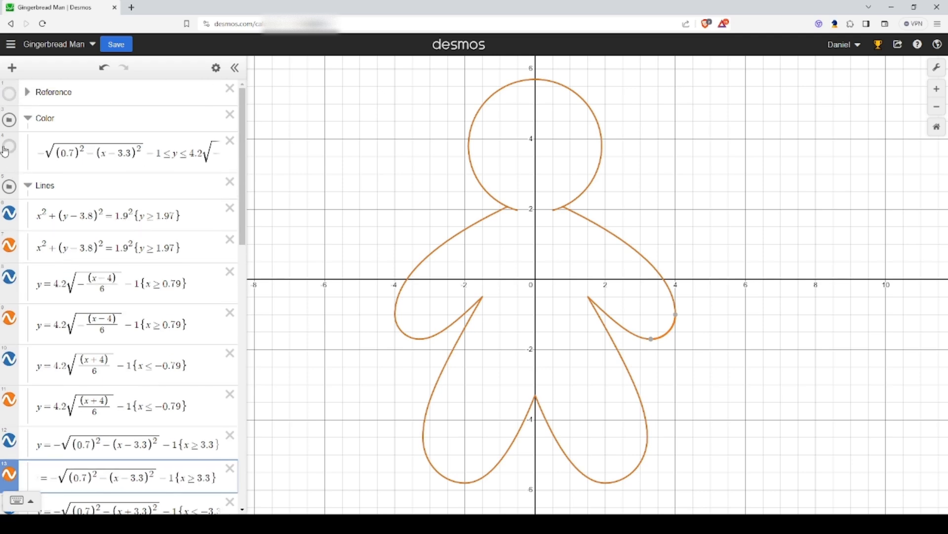
mouse_move(165, 153)
mouse_down()
mouse_move(309, 163)
mouse_move(212, 146)
mouse_up()
click(207, 152)
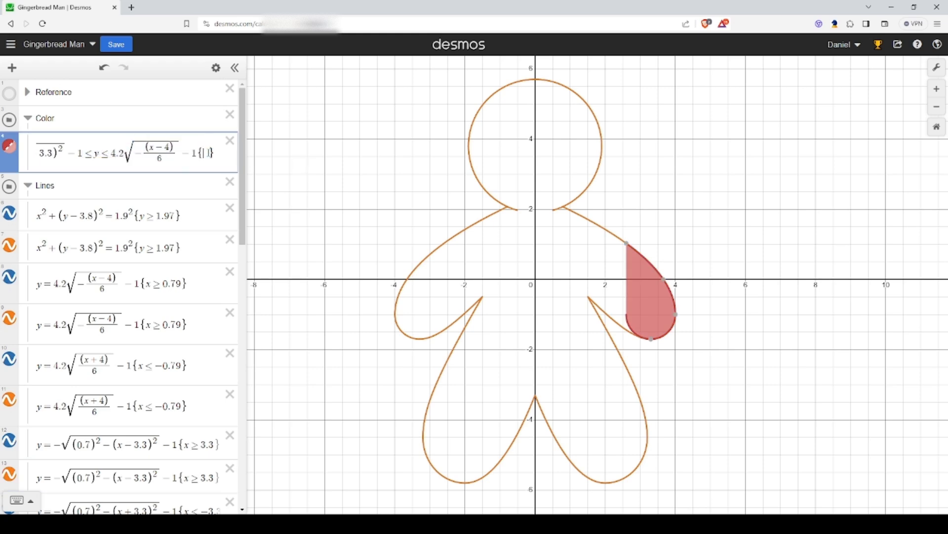
key(ctrl+v)
key(ctrl+z)
key(BackSpace)
key(BackSpace)
key(ctrl+v)
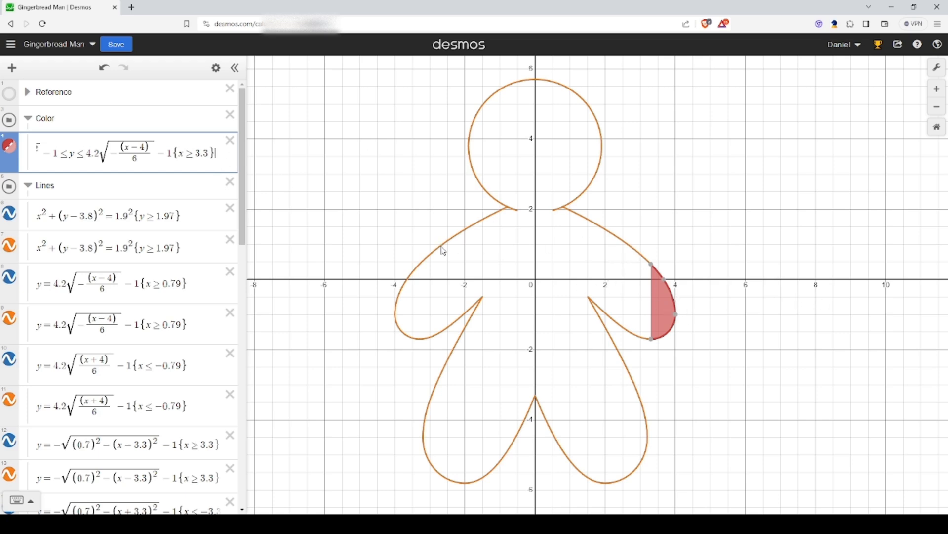
click(725, 355)
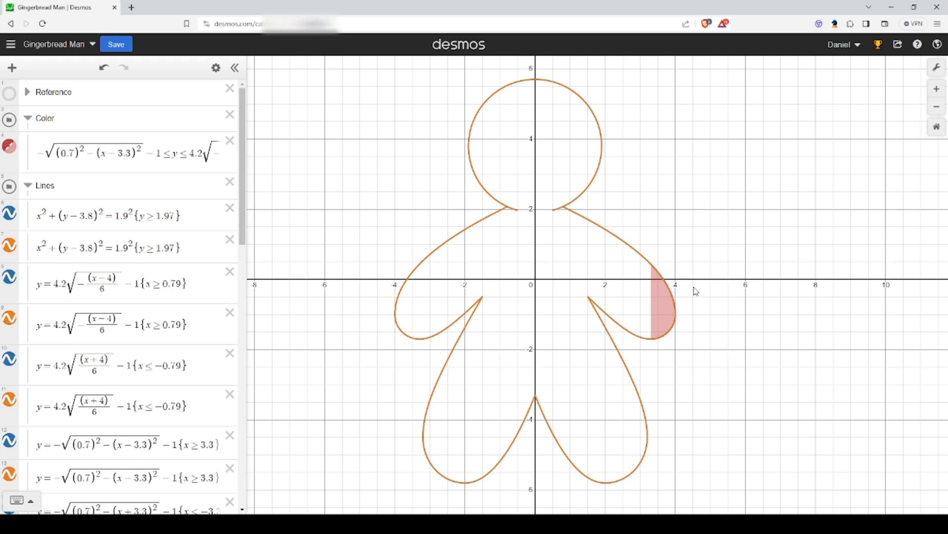
Copy the arm's lower curve, √(1²+1.2(x-3.3)²)-1-1.7{1.503≤x≤3.3}, into a new expression below the first inequality in the Color folder.
click(637, 335)
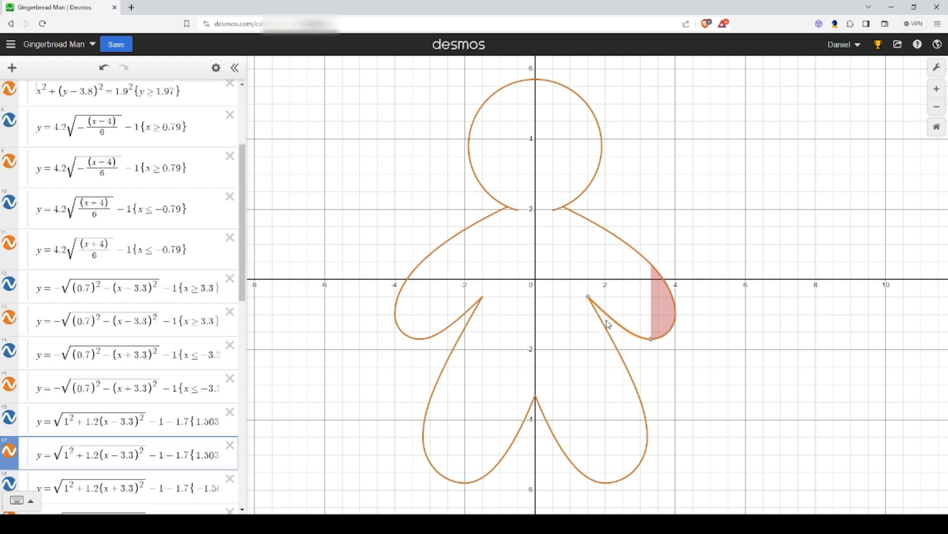
click(609, 239)
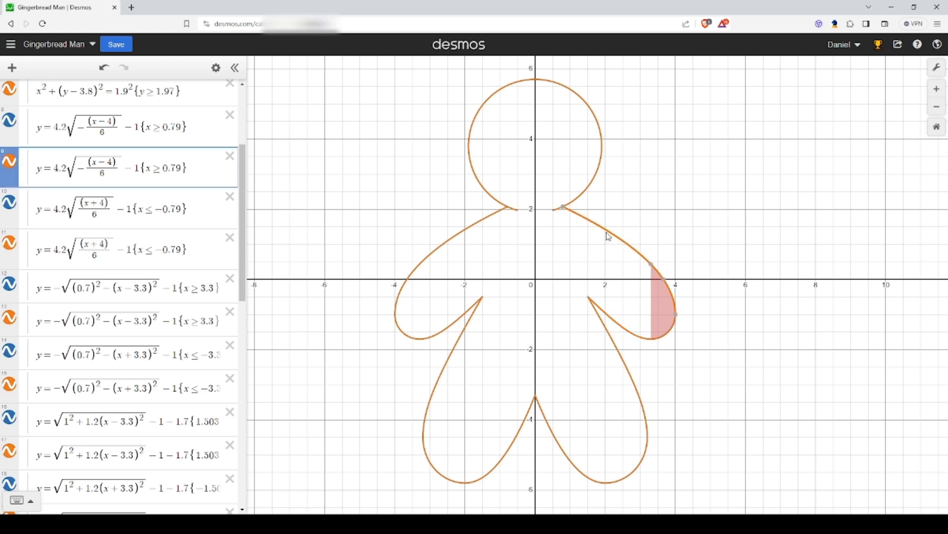
click(618, 326)
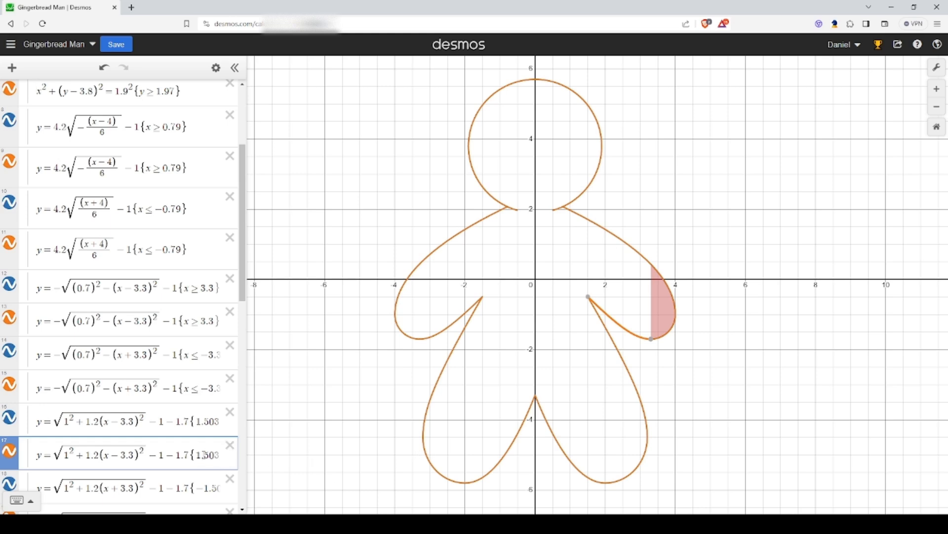
drag(56, 454, 254, 465)
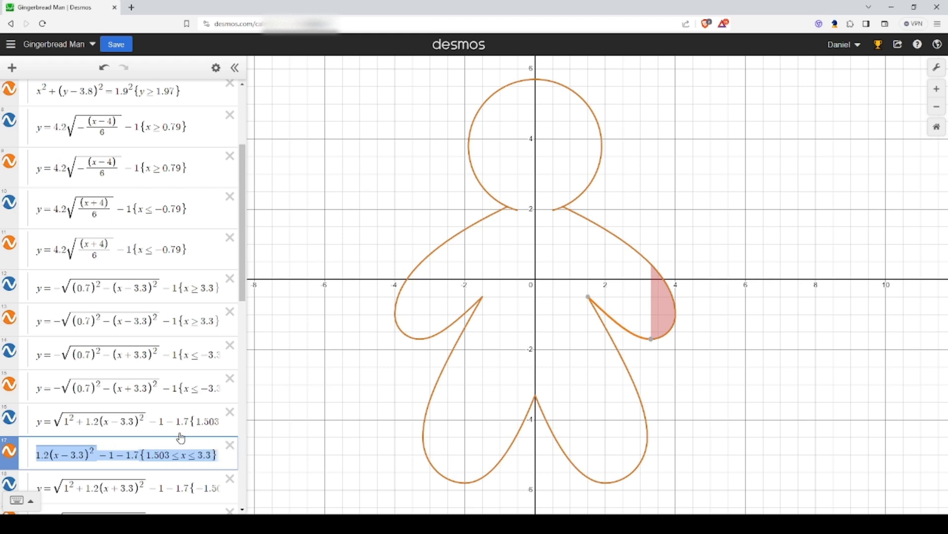
click(129, 455)
drag(77, 454, 50, 454)
click(64, 454)
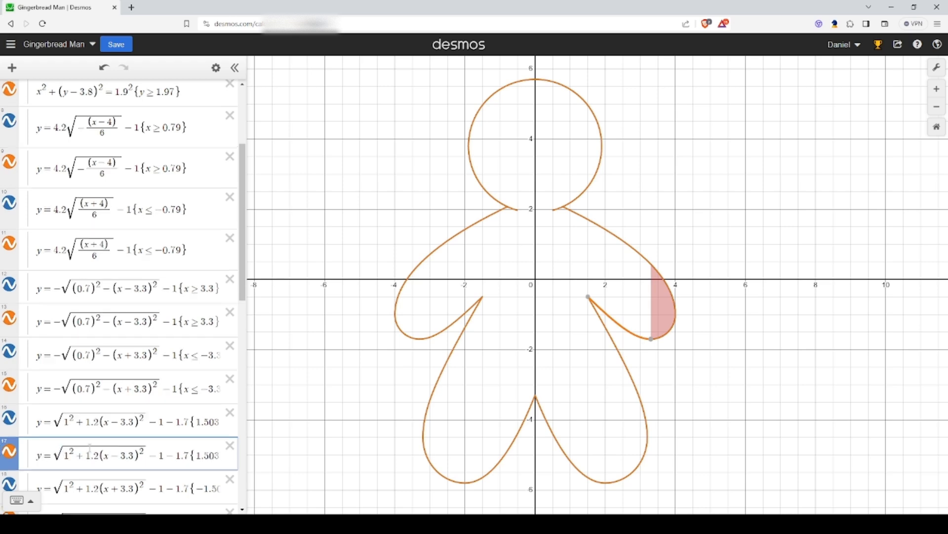
scroll(89, 447, up, 3)
click(103, 155)
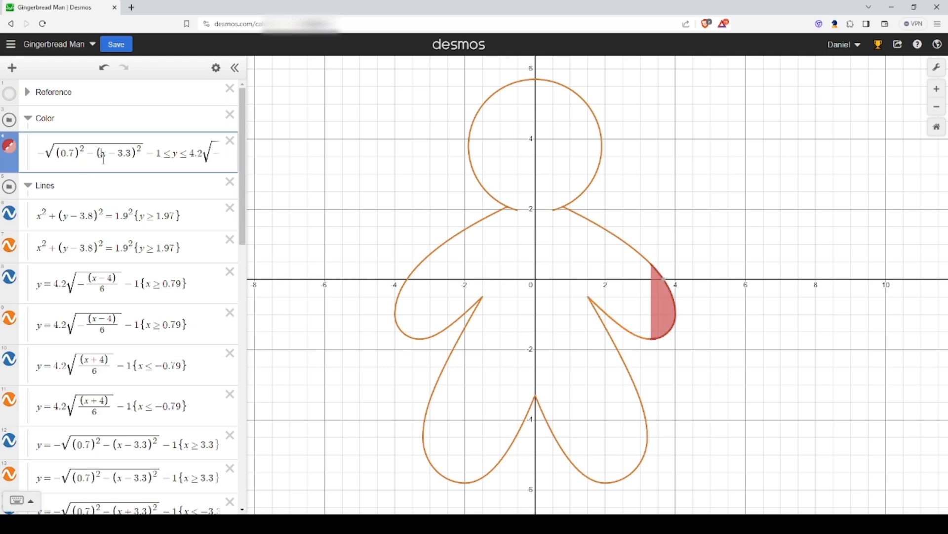
key(Return)
key(ctrl+v)
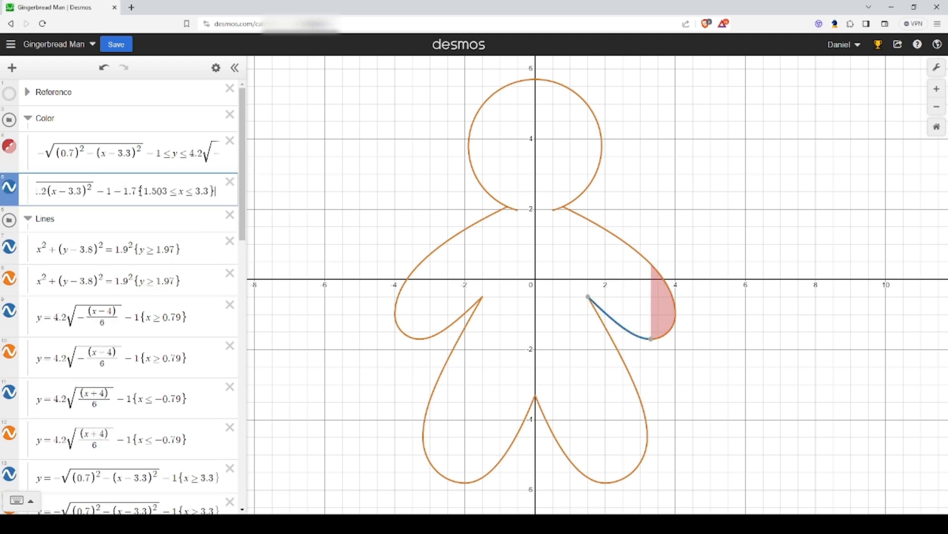
Turn the new arm expression into a shaded inequality by inserting ≤ y ≤ 4.2√(-(x-4)/6)-1 before its restriction, copying the bound from the first inequality.
click(139, 191)
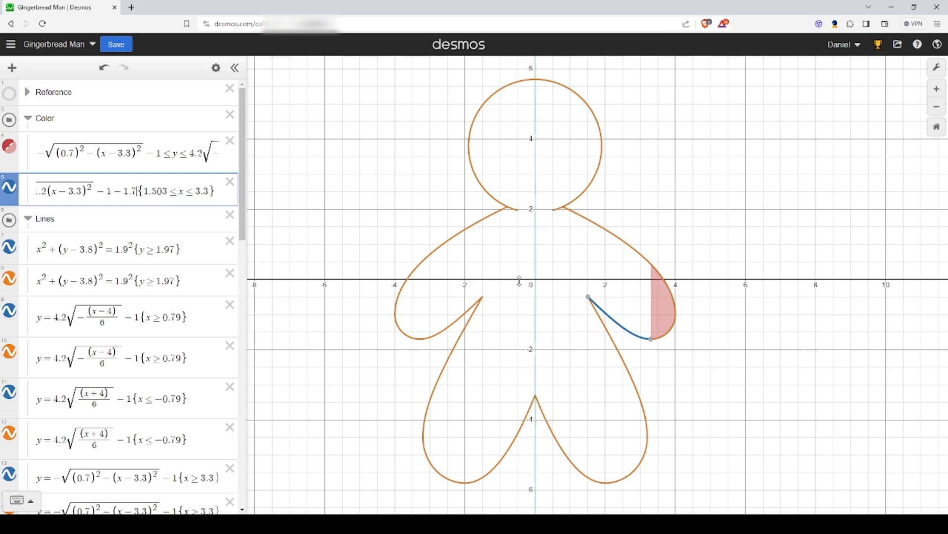
text(<=y)
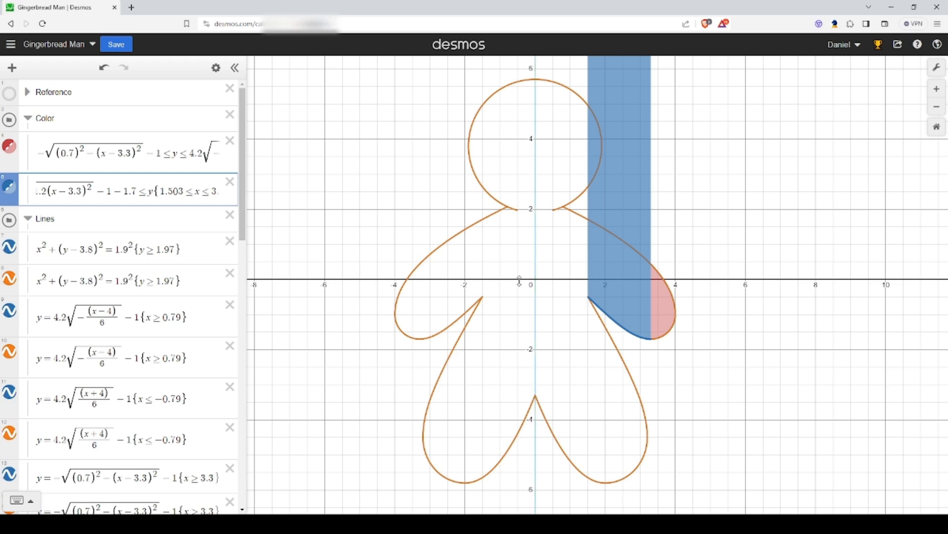
text(<)
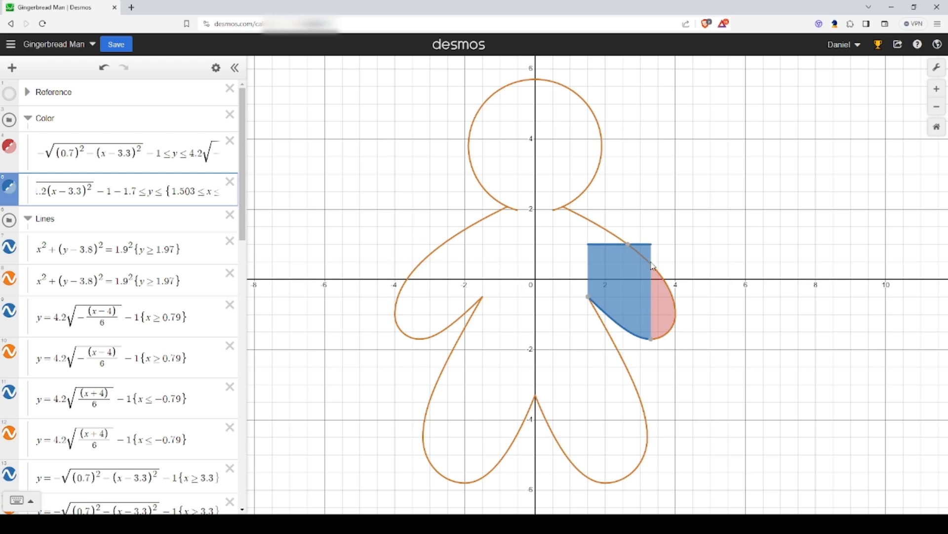
mouse_move(190, 155)
mouse_down()
mouse_move(276, 163)
mouse_move(175, 153)
mouse_up()
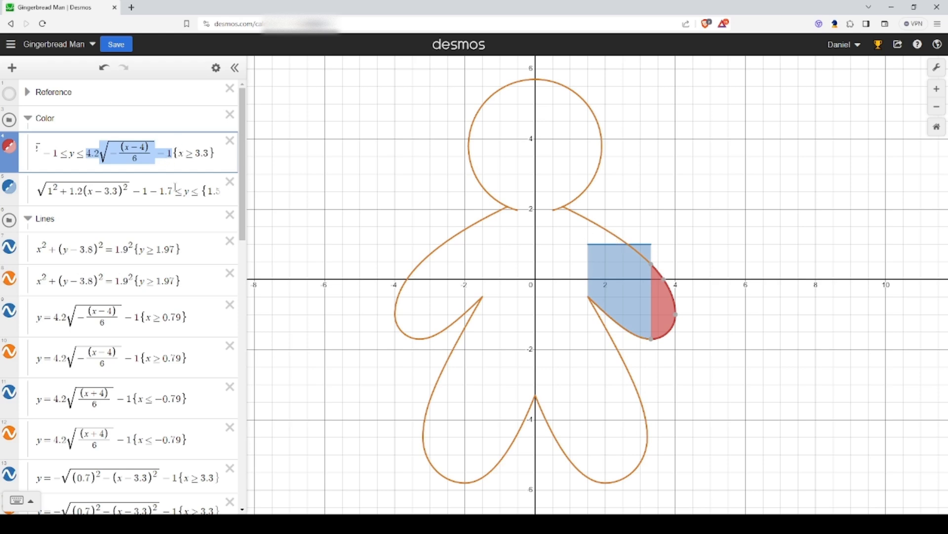
click(199, 192)
text(4.2√(−(x−4)/6)−1)
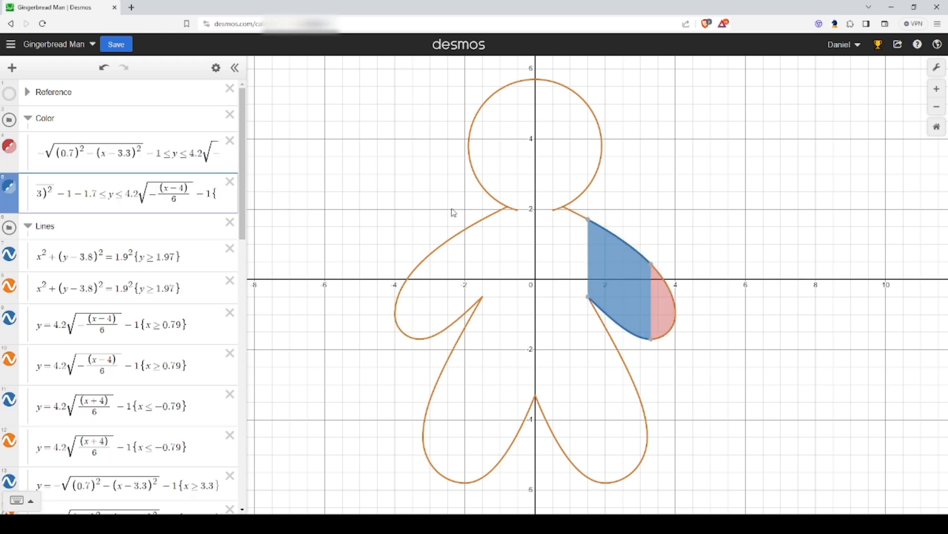
click(714, 302)
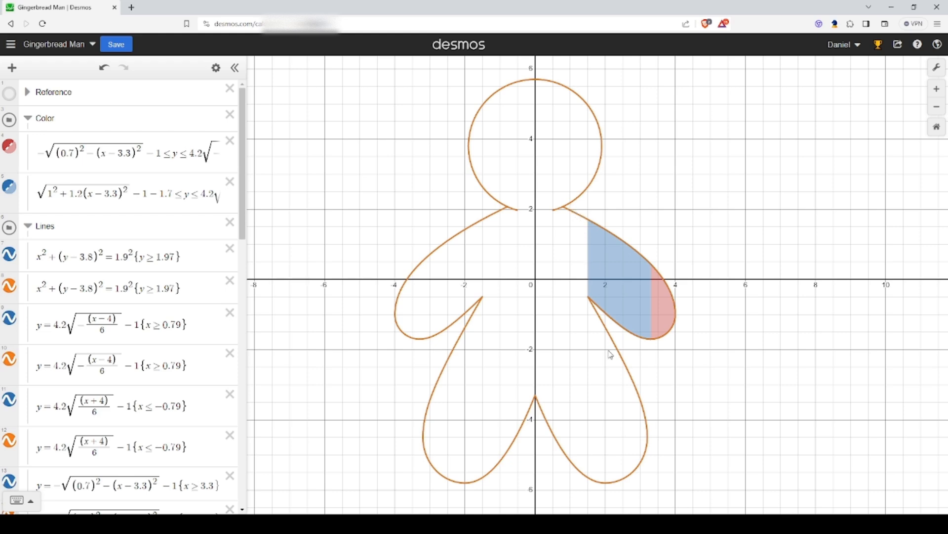
Copy the right foot's outer curve, -1.3√(1²-(x-2)²/1.2²)-4.8+0.3{x≥2}, into a new expression at the end of the Color folder.
drag(702, 459, 679, 443)
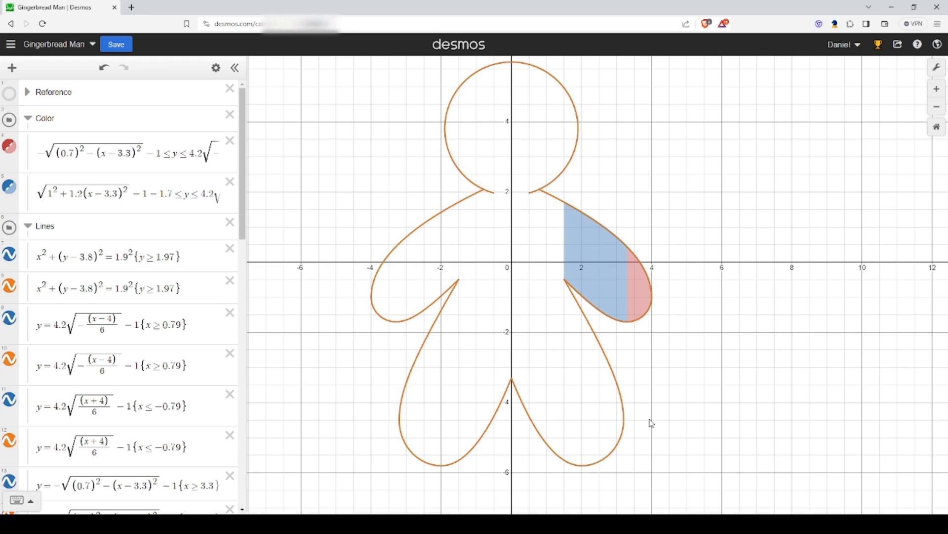
click(622, 444)
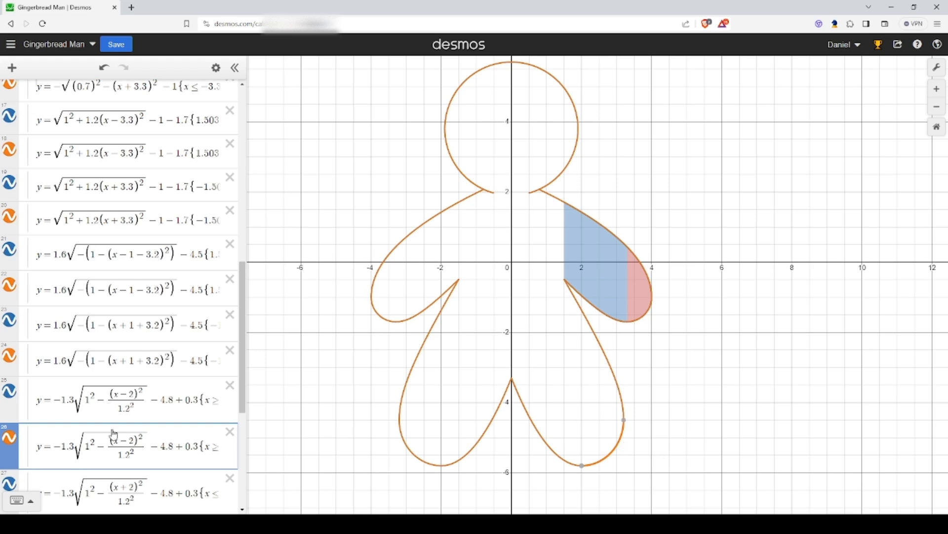
scroll(126, 409, down, 1)
drag(53, 398, 345, 419)
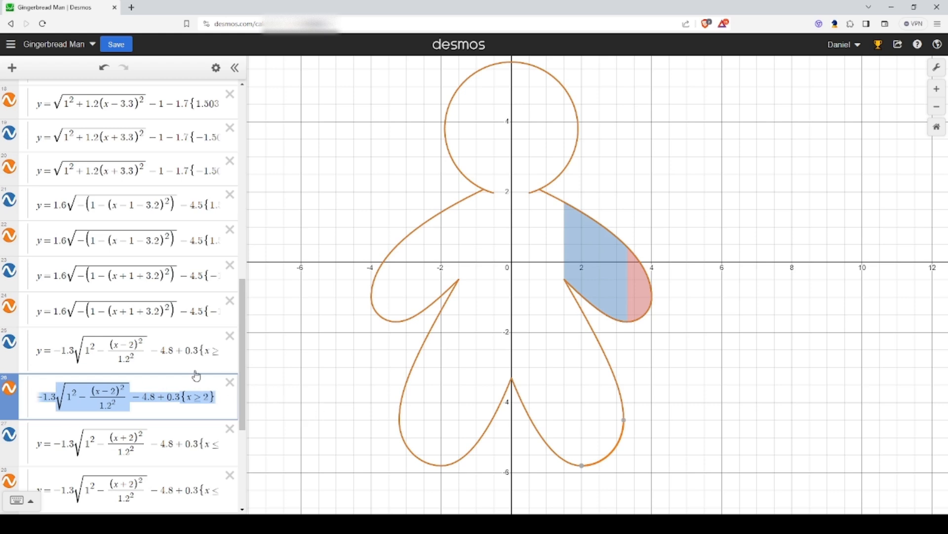
scroll(106, 413, up, 12)
scroll(166, 426, up, 1)
click(151, 192)
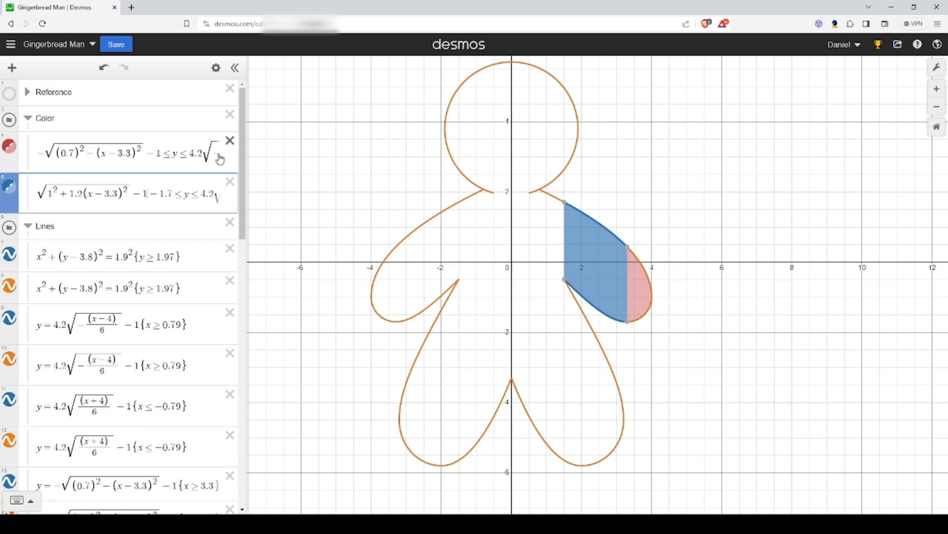
key(Return)
text(-1.3√(1^2-(x-2)^2/1.2^2)-4.8+0.3{x≥2})
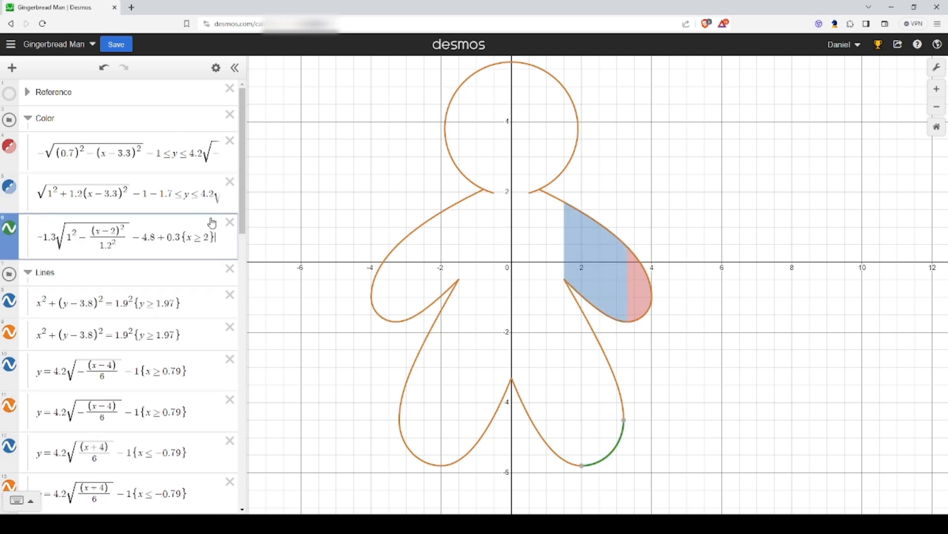
Shade the outer right leg by inserting ≤ y ≤ 1.6√(-(1-(x-1-3.2)²))-4.5 before the foot expression's restriction, copying the bound from the outer leg curve.
click(602, 350)
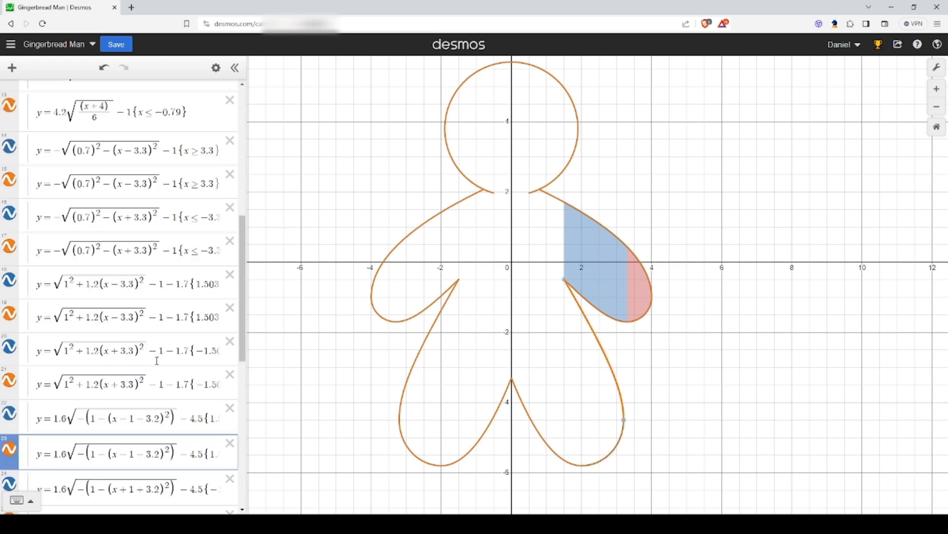
drag(52, 455, 206, 455)
key(ctrl+c)
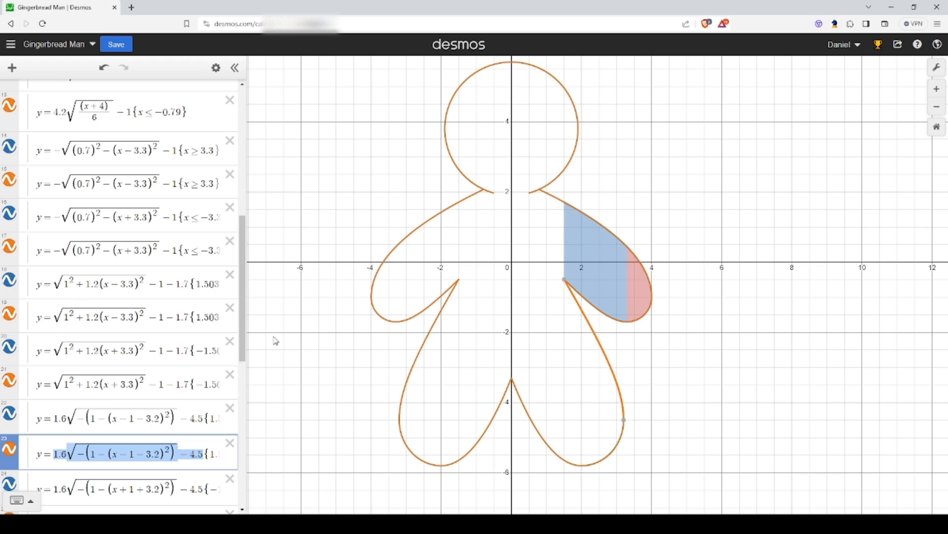
scroll(191, 374, up, 8)
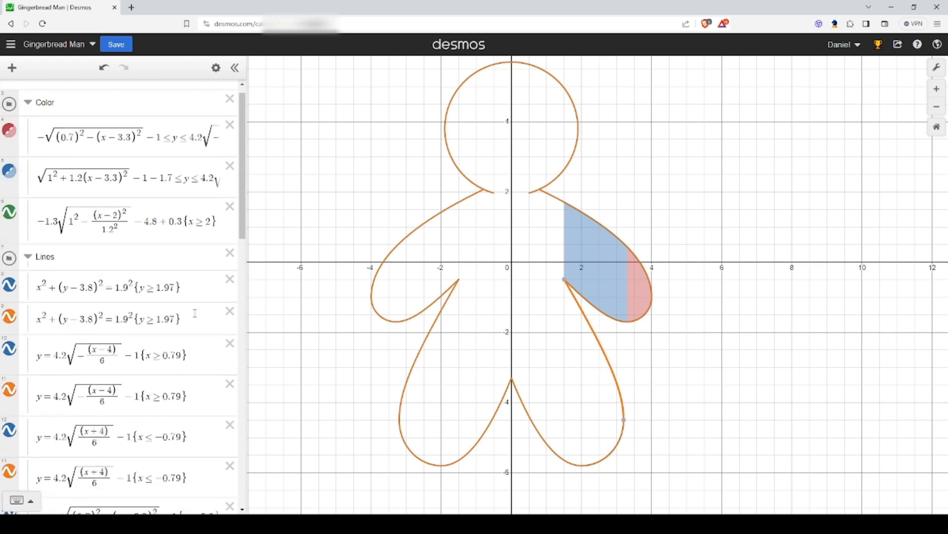
click(185, 241)
text(<=y)
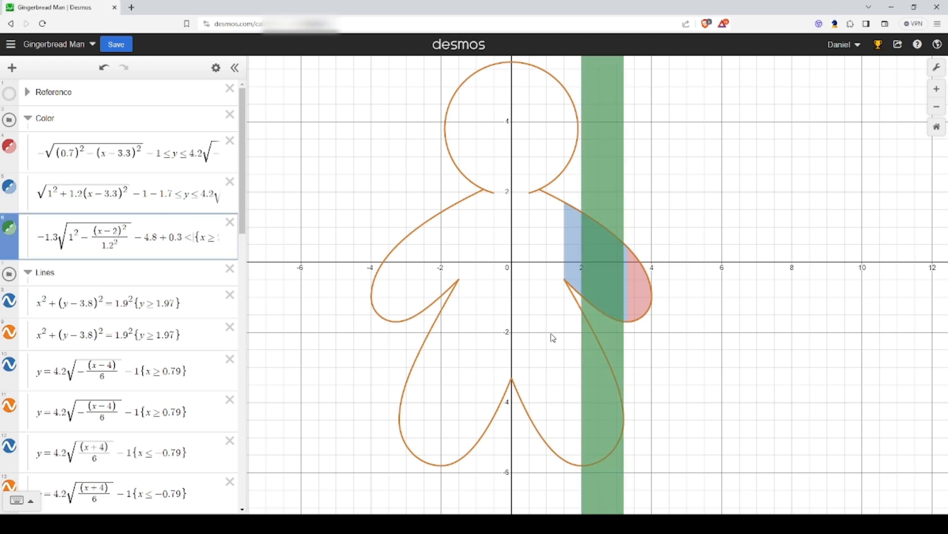
text(<=)
text(1.6√-(1-(x-1-3.2)^2)-4.5)
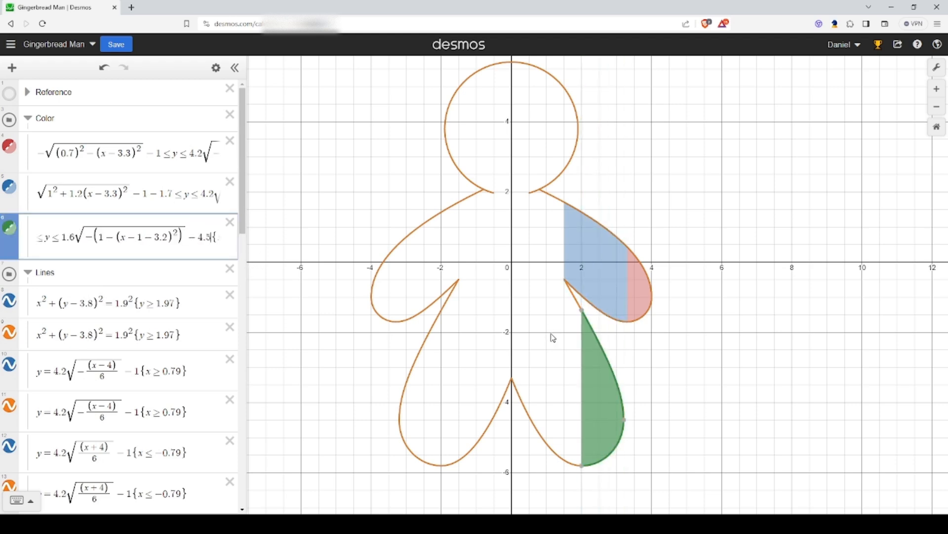
click(761, 401)
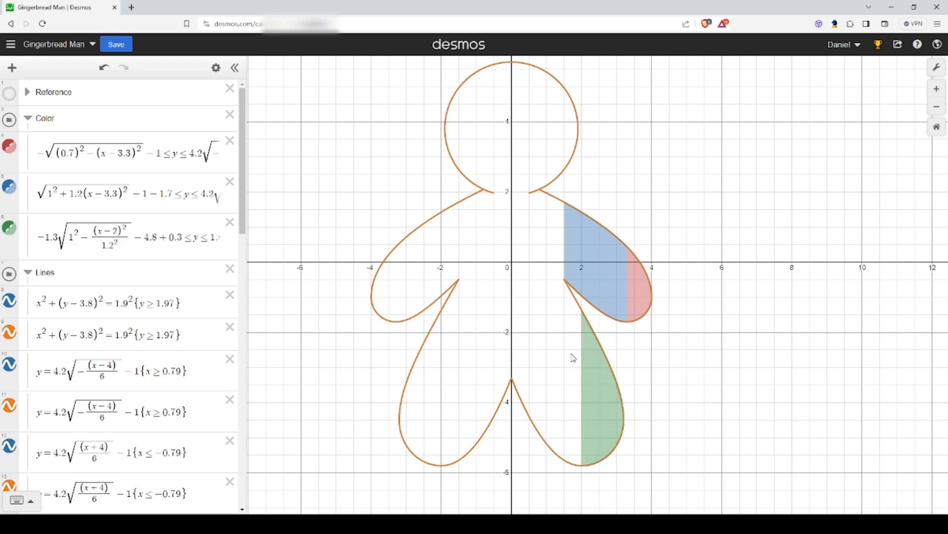
Copy the right leg's inner curve, (x-2)²/1.6-5.8{0≤x≤2}, into a new expression at the end of the Color folder.
click(576, 301)
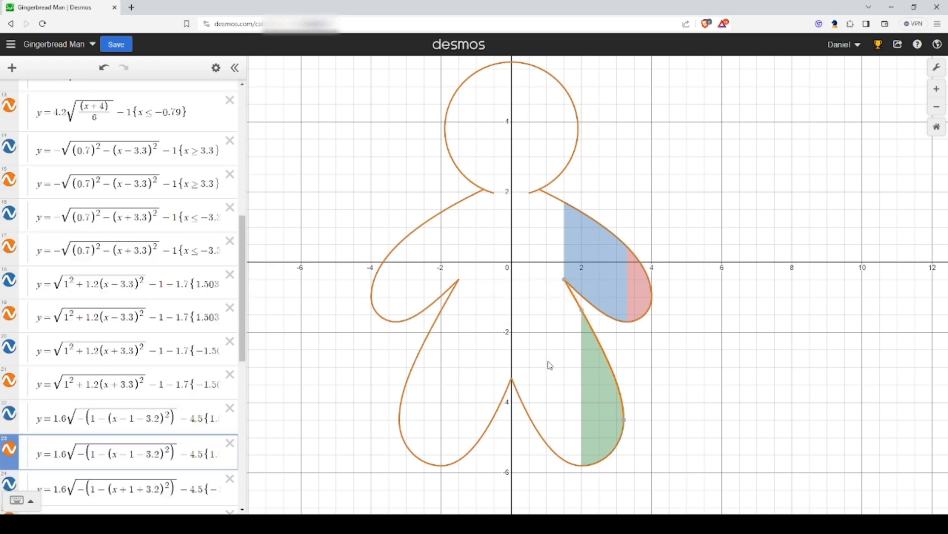
click(544, 441)
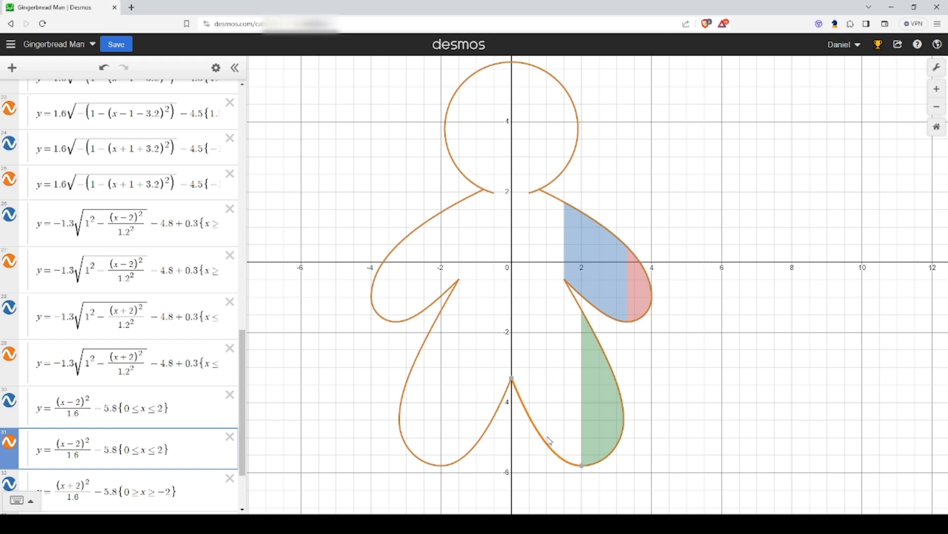
drag(178, 455, 54, 451)
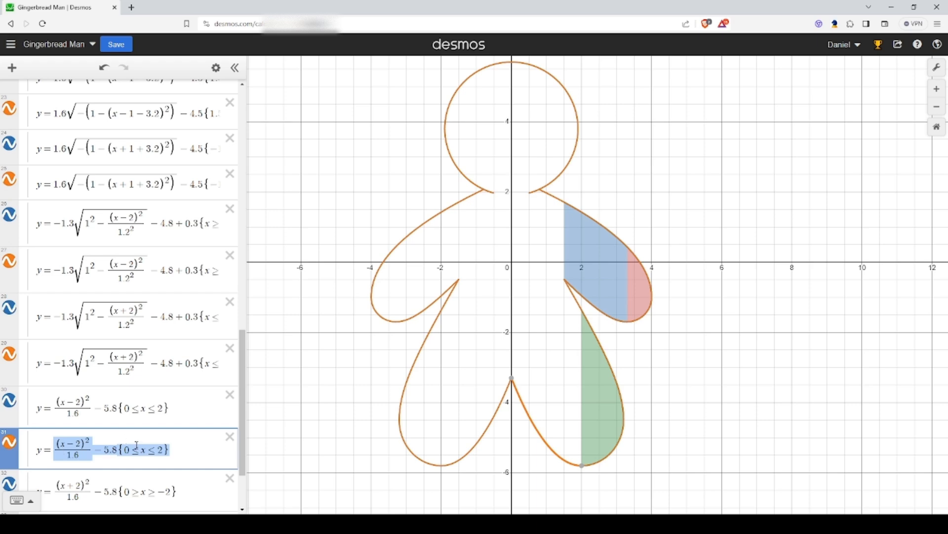
scroll(142, 437, up, 15)
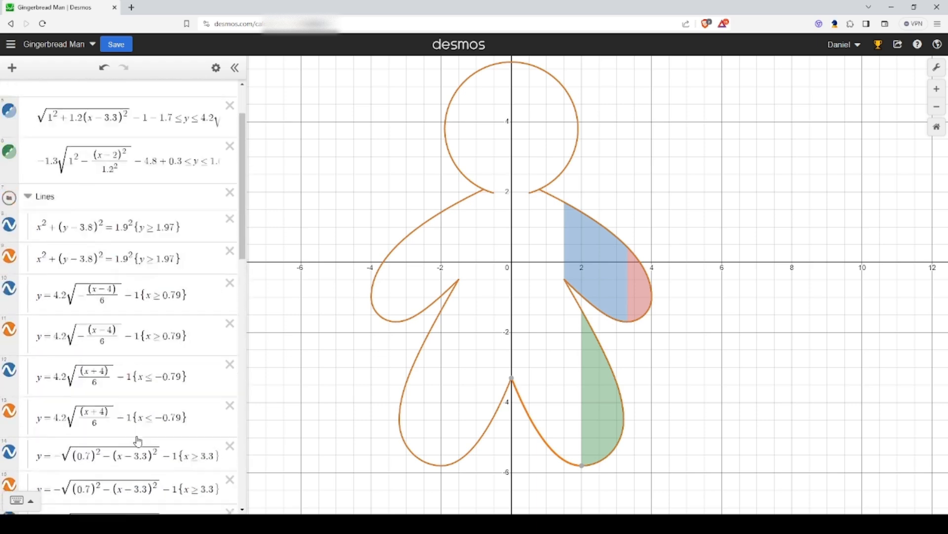
click(142, 236)
key(Return)
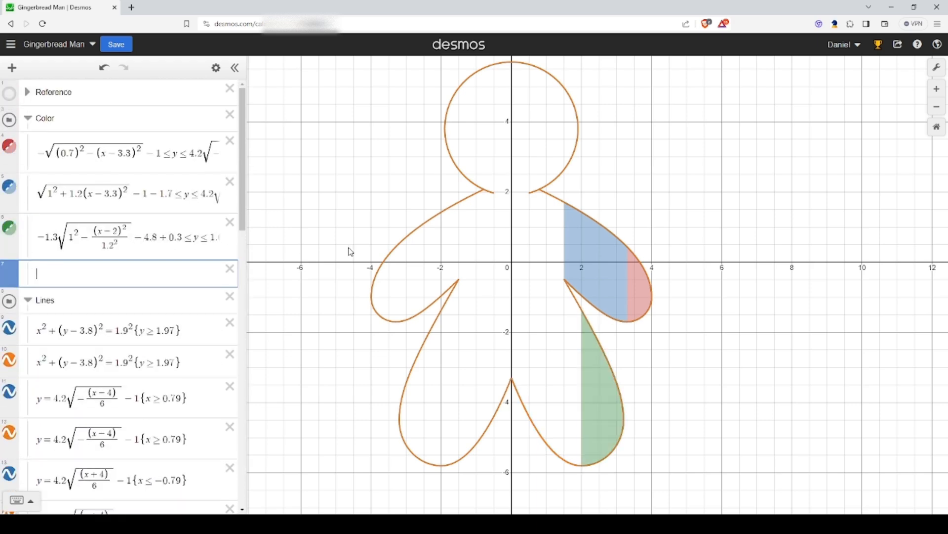
text((x-2)^2/1.6-5.8{0≤x≤2})
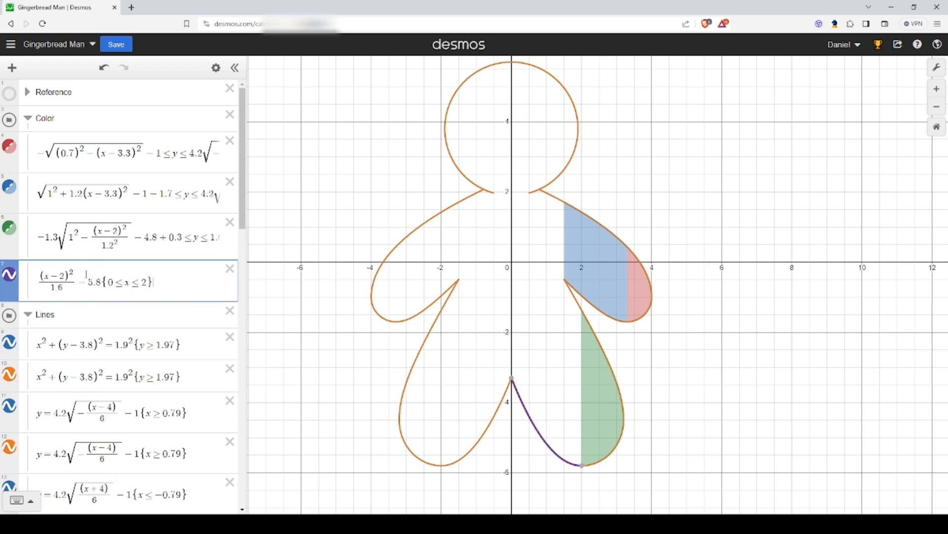
Turn the inner leg expression into a shaded inequality by inserting ≤ y ≤ 1.6√(-(1-(x-1-3.2)²))-4.5 before its restriction, copying the bound from the foot inequality.
text(<=y)
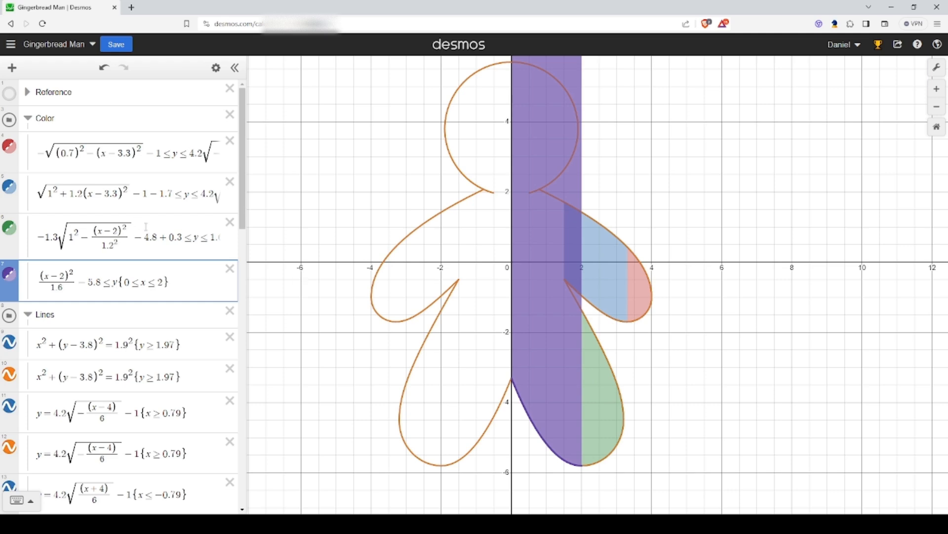
mouse_move(212, 241)
mouse_down()
mouse_move(312, 248)
mouse_move(208, 237)
mouse_up()
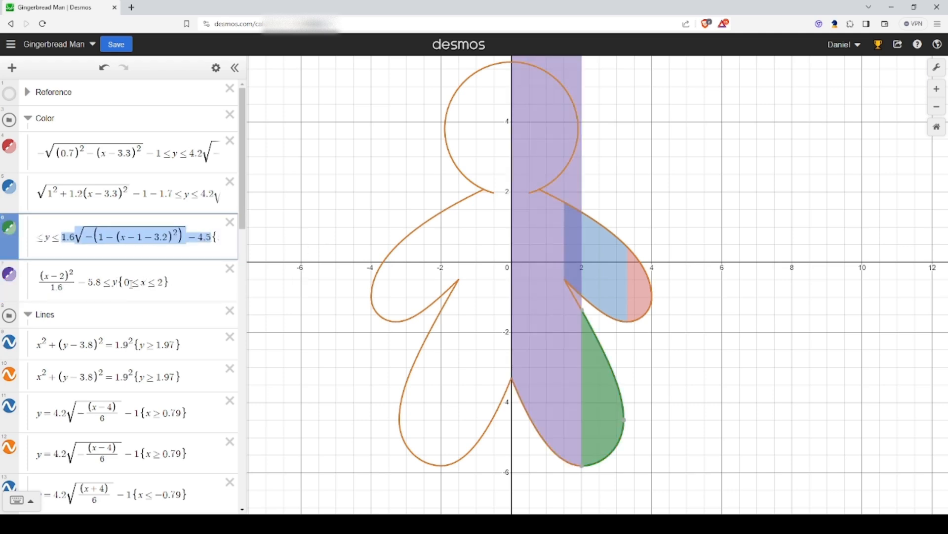
key(Down)
text(<=v)
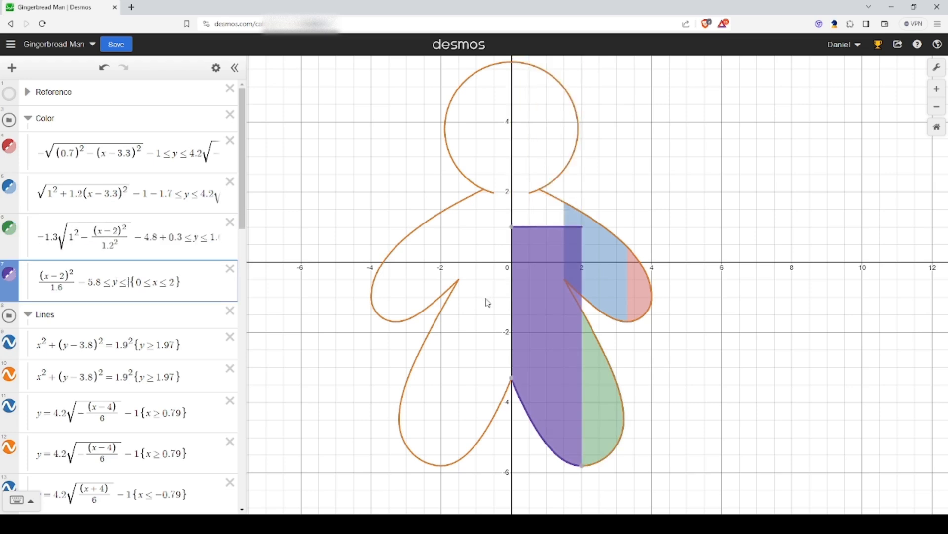
key(BackSpace)
key(ctrl+v)
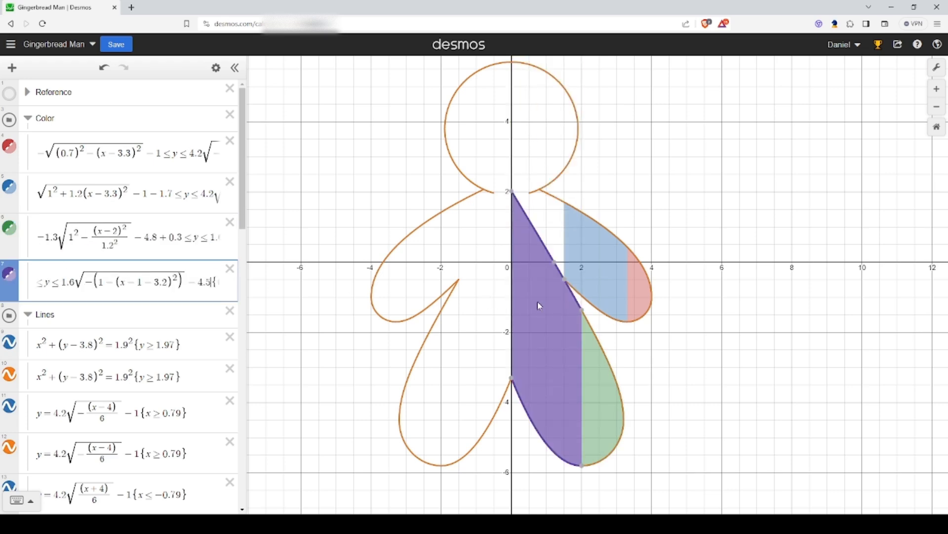
Set the inner right leg inequality's lower x limit to 1.503, matching the lower limit of the inner arm inequality.
mouse_move(567, 288)
click(136, 193)
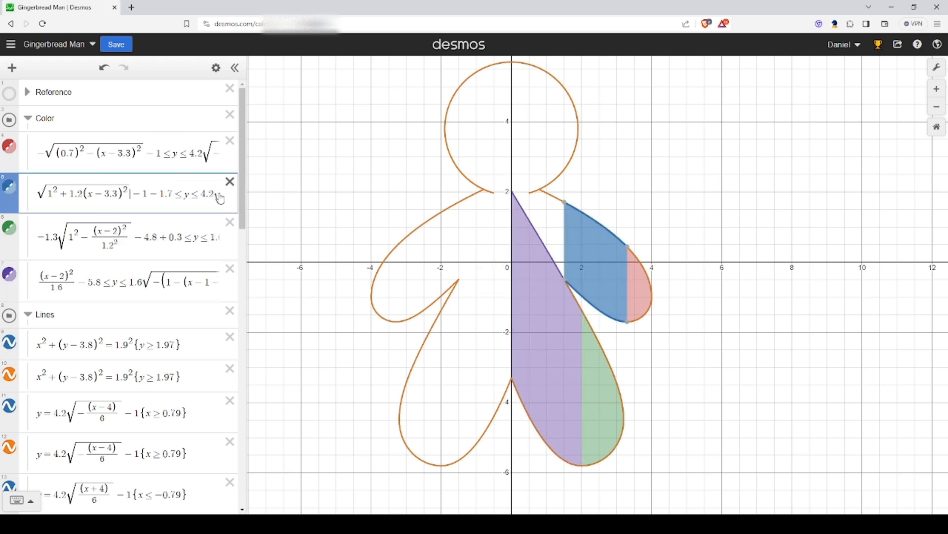
drag(219, 197, 605, 281)
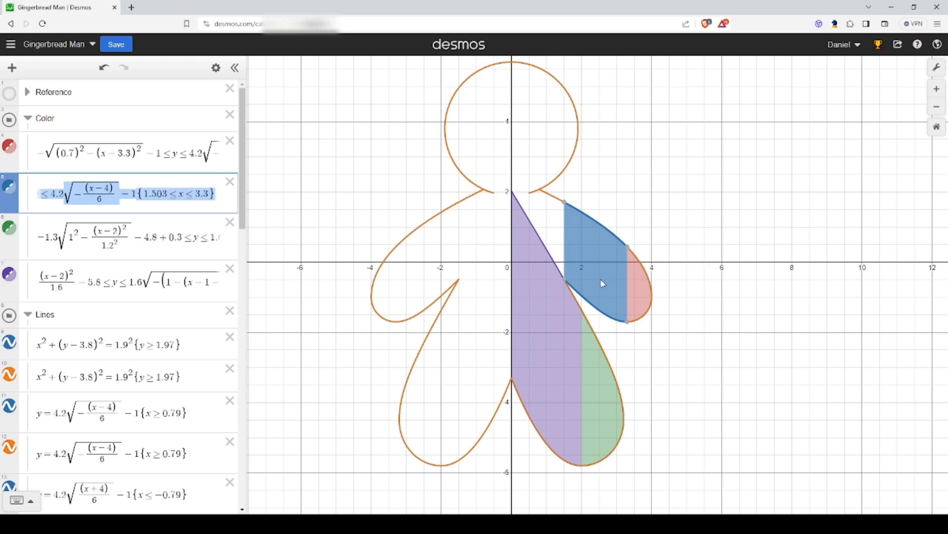
drag(161, 279, 225, 298)
drag(204, 283, 210, 282)
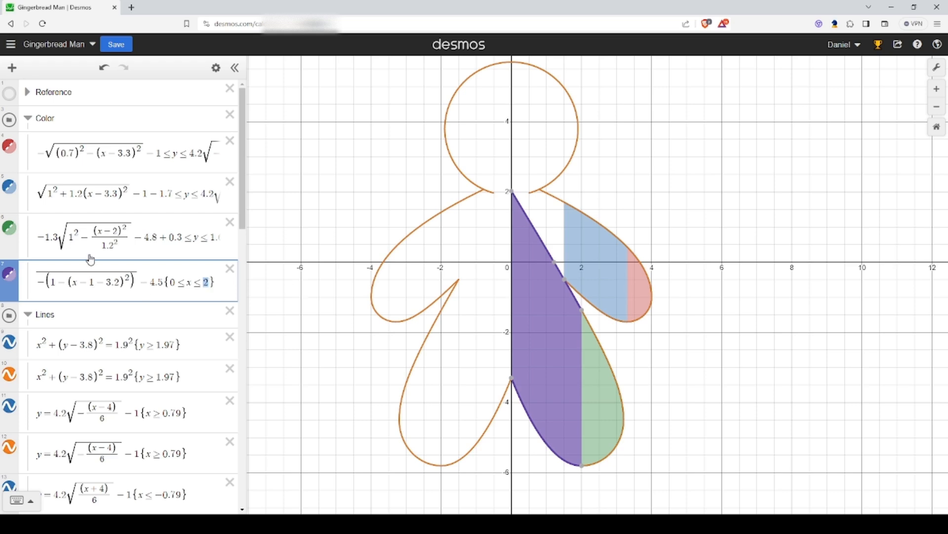
drag(170, 288, 178, 287)
text(1.503)
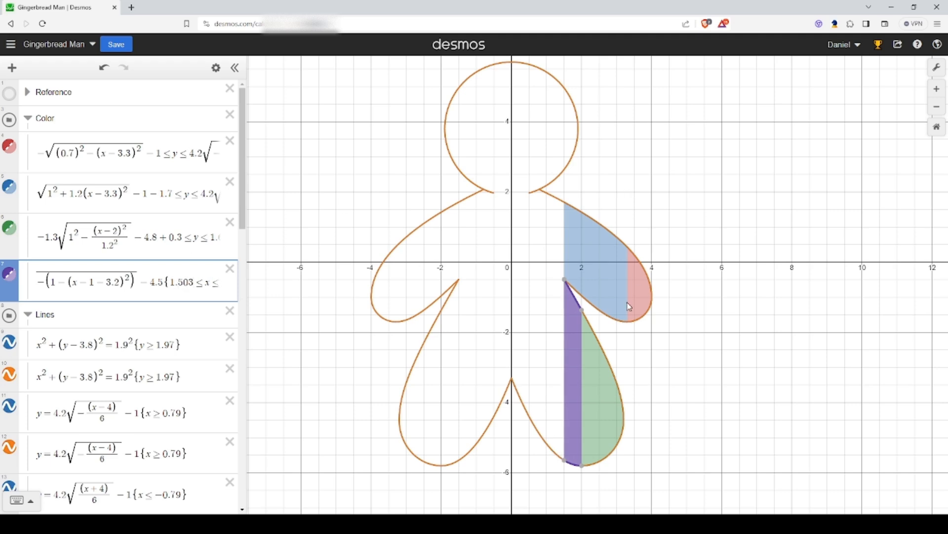
click(706, 408)
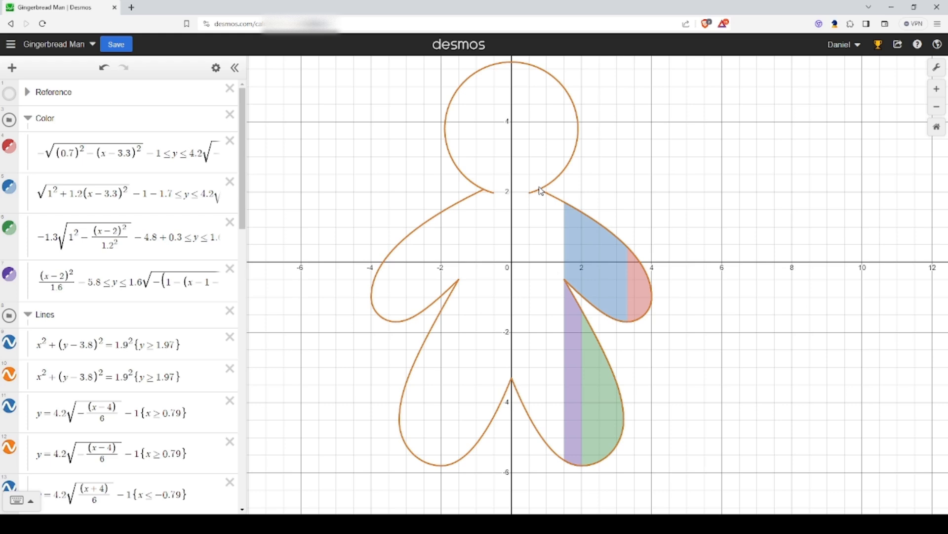
Copy the right leg's inner curve, (x-2)²/1.6-5.8{0≤x≤2}, into another new expression below the inner leg inequality in the Color folder.
click(532, 427)
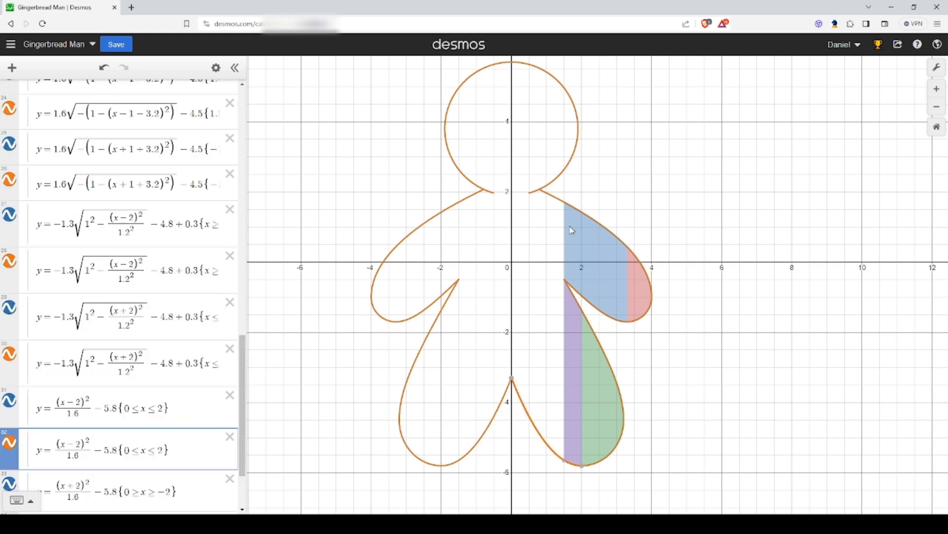
click(541, 192)
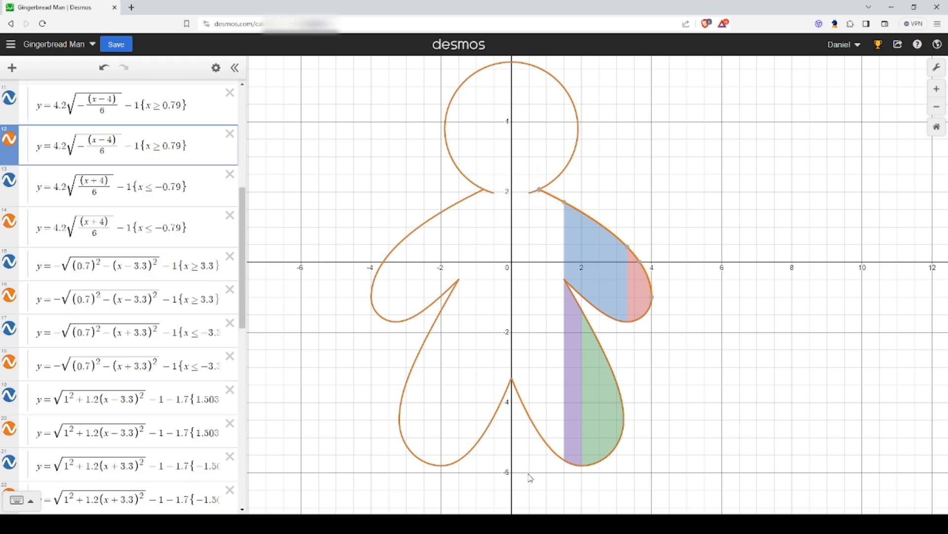
click(547, 449)
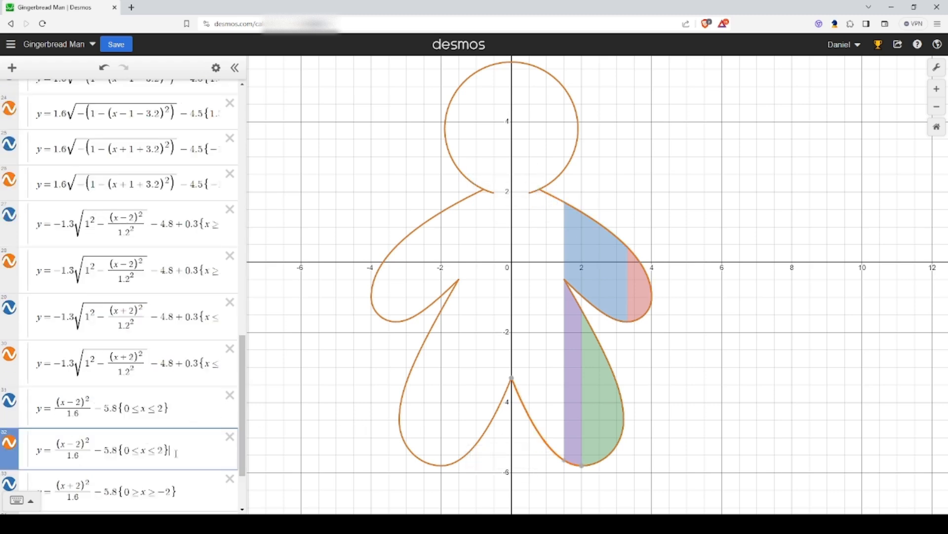
drag(170, 450, 67, 455)
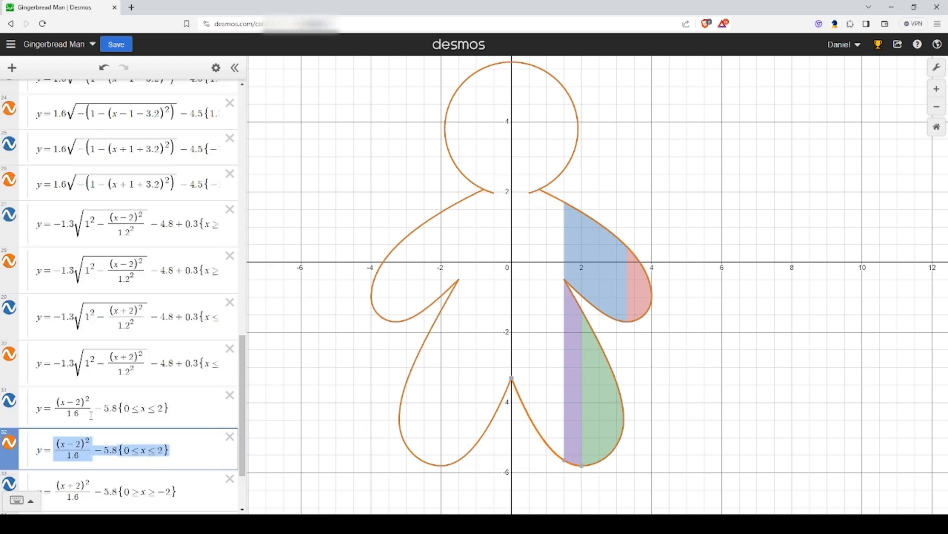
scroll(116, 376, up, 20)
click(143, 280)
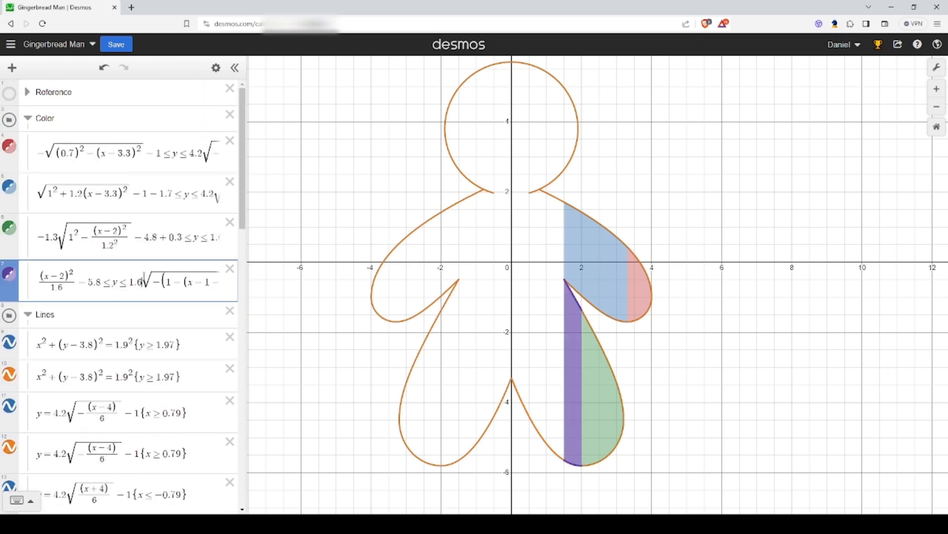
key(Return)
text((x-2)^2/1.6-5.8{0≤x≤2})
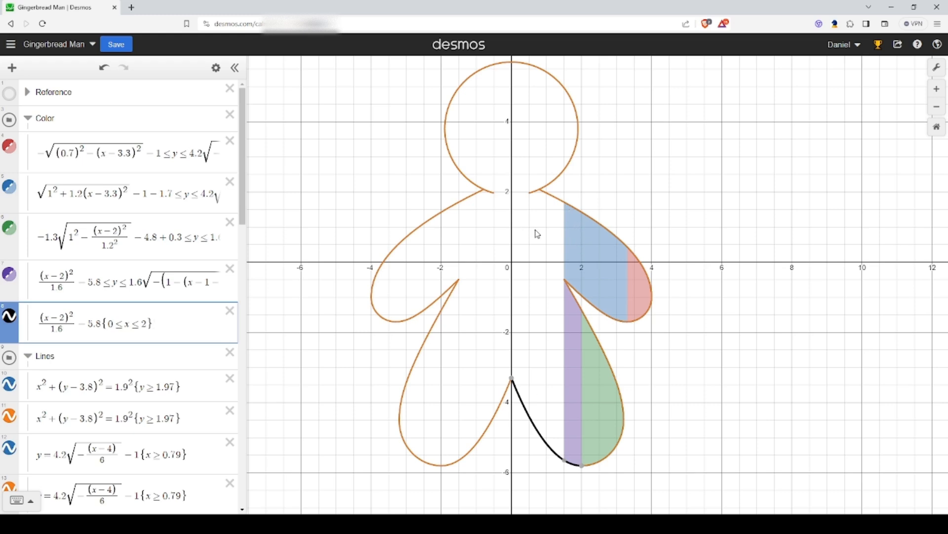
Restrict the newly copied inner leg curve to 0.79 ≤ x ≤ 1.503, using the limits of the neighbouring leg shading and the arm curve.
drag(153, 291, 401, 300)
click(143, 282)
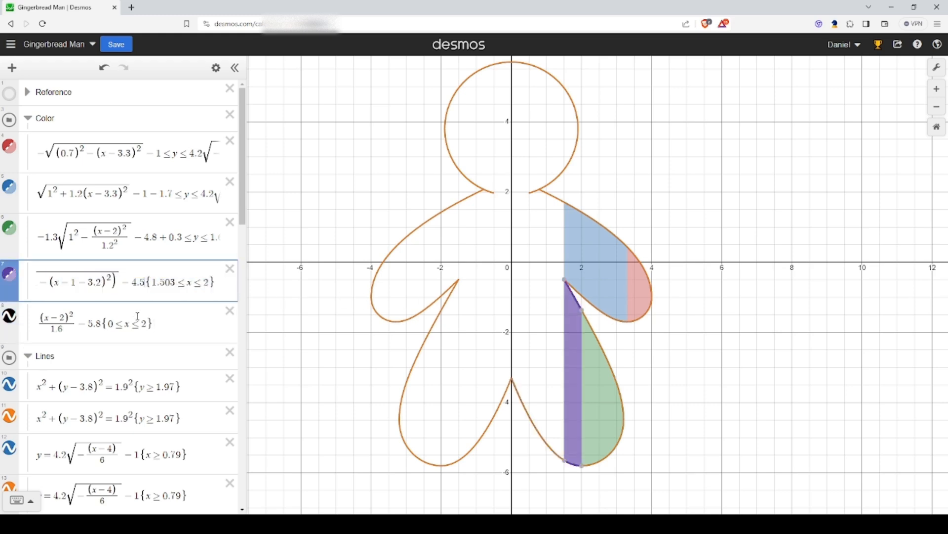
double_click(145, 326)
text(1.503)
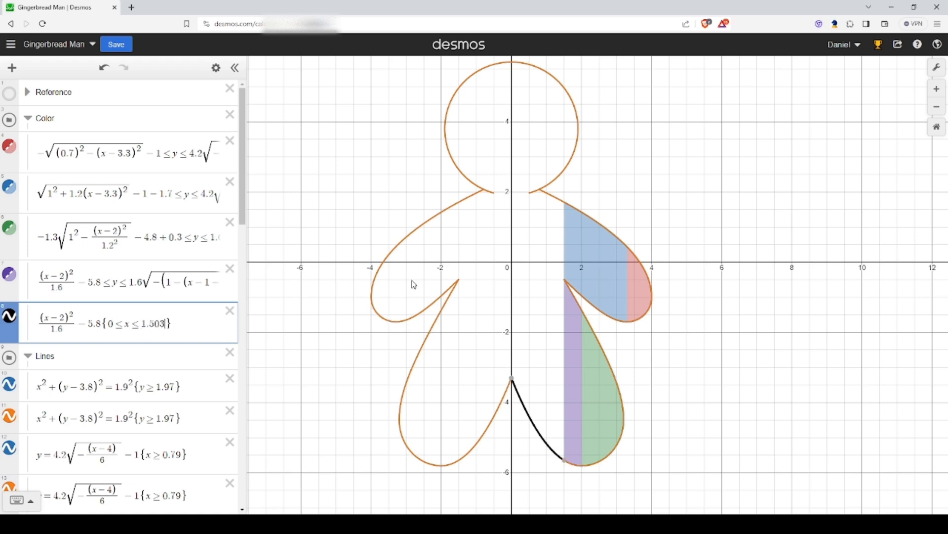
click(556, 203)
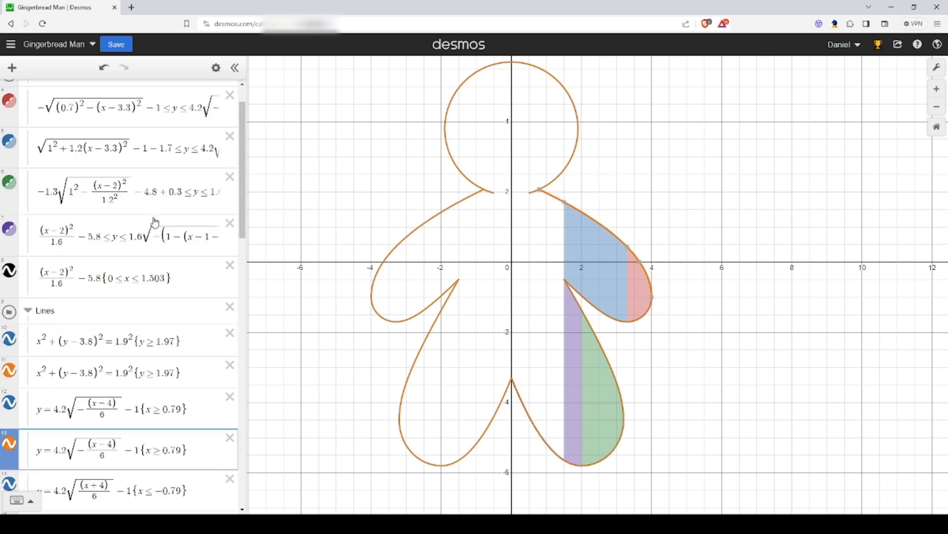
scroll(159, 465, down, 1)
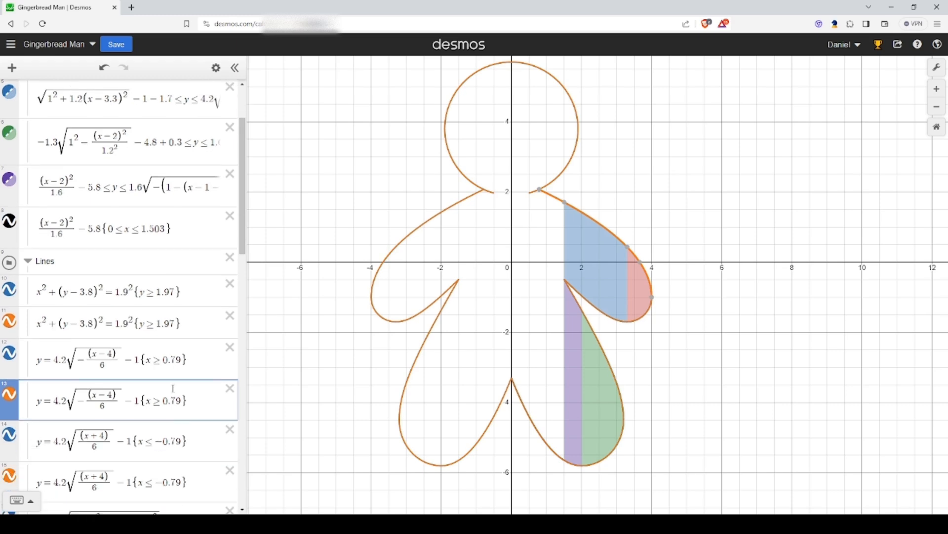
scroll(155, 400, down, 5)
scroll(162, 378, up, 7)
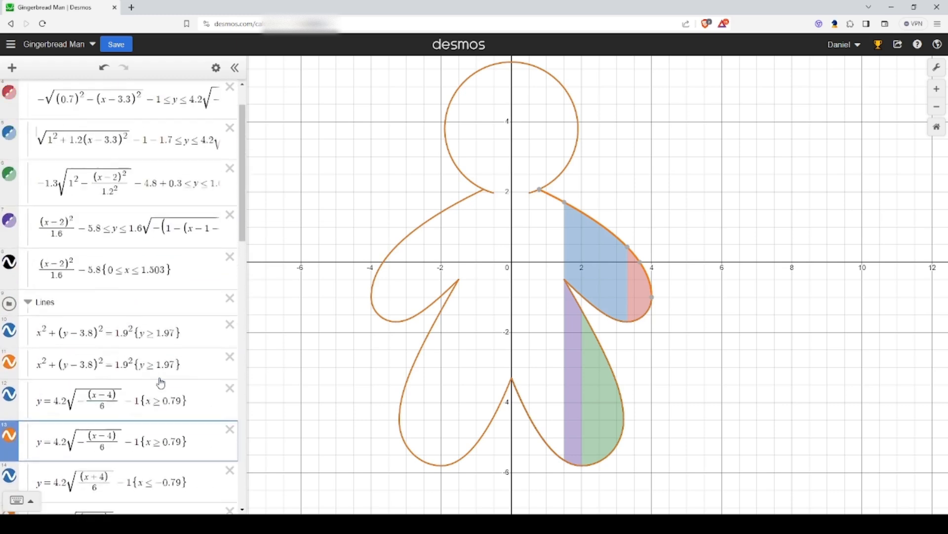
click(112, 324)
text(.79)
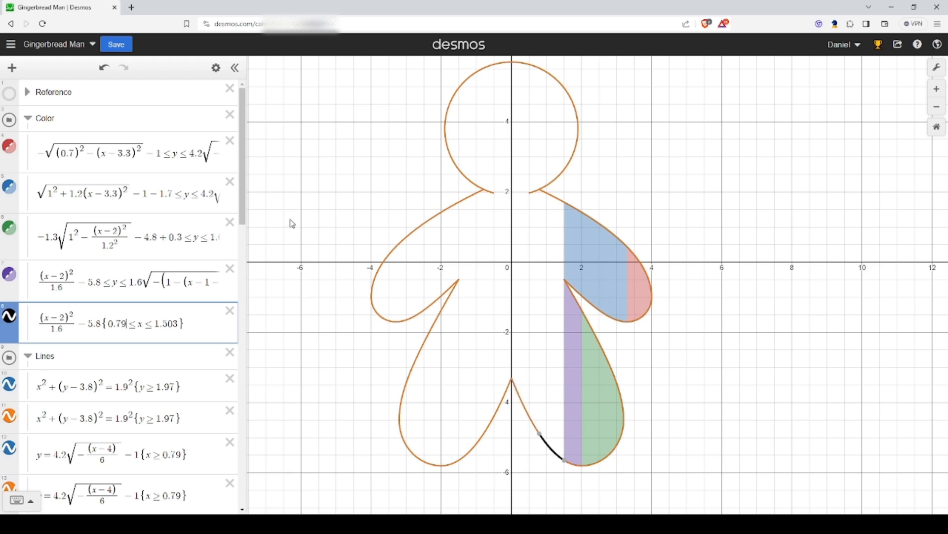
Shade the body strip by inserting ≤ y ≤ 4.2√(-(x-4)/6)-1 before the new curve's restriction, copying the bound from the upper arm curve.
click(198, 327)
text(<=y)
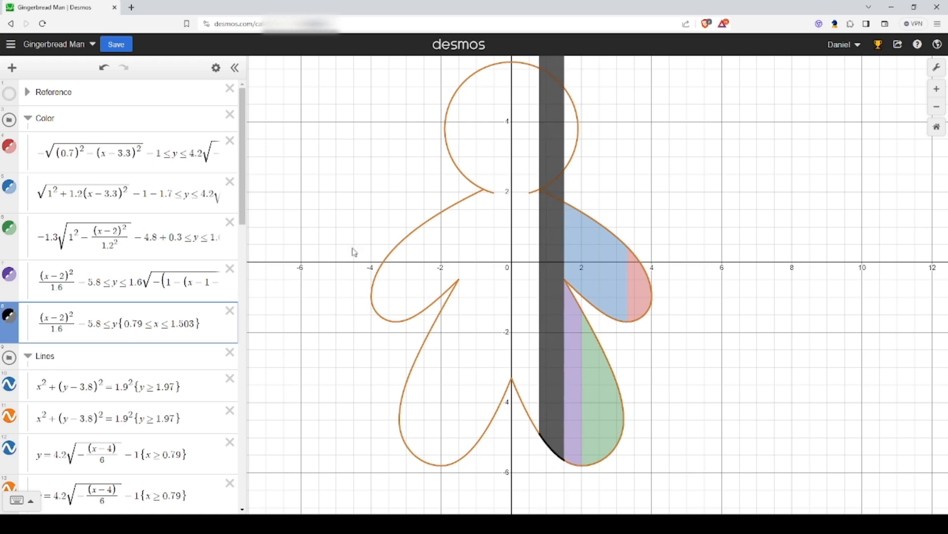
click(558, 202)
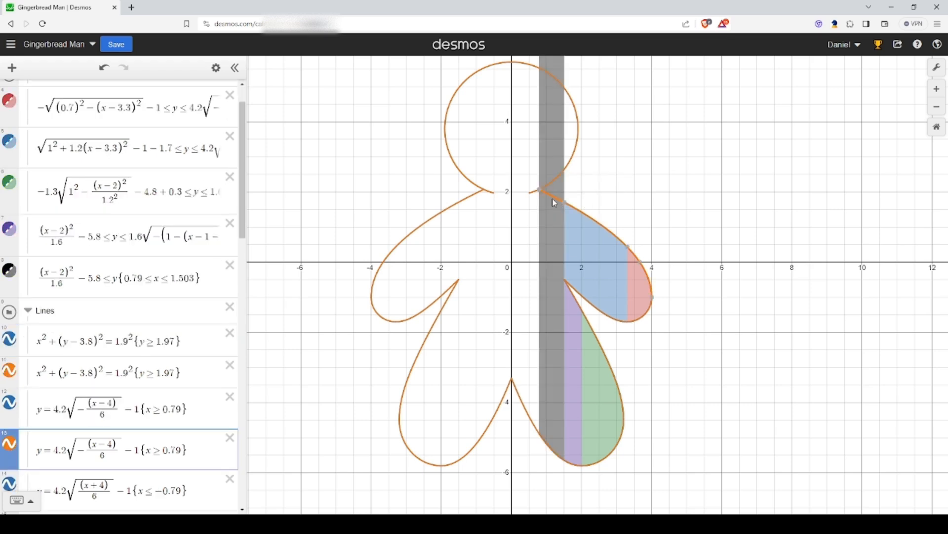
drag(140, 454, 56, 451)
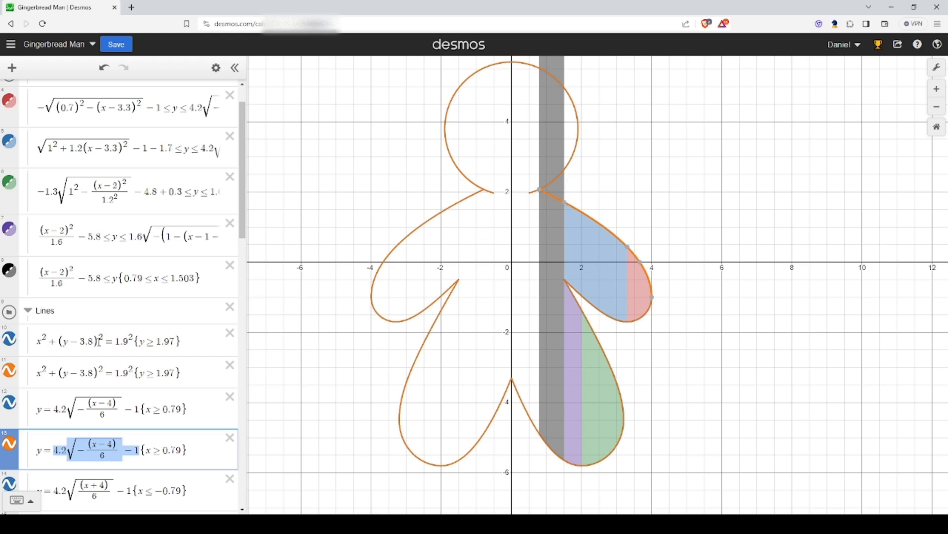
scroll(99, 341, up, 1)
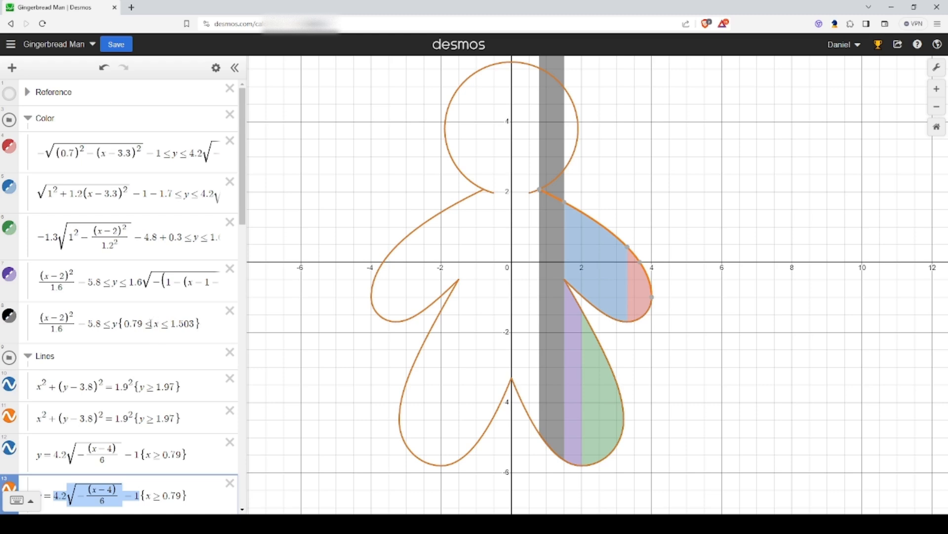
click(119, 326)
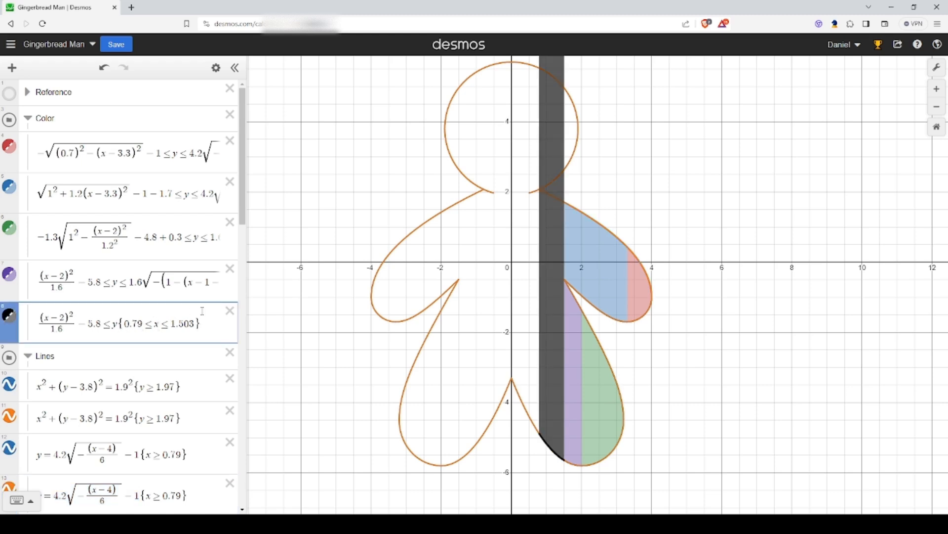
text(<=)
text(4.2√(-(x-4)/6)-1)
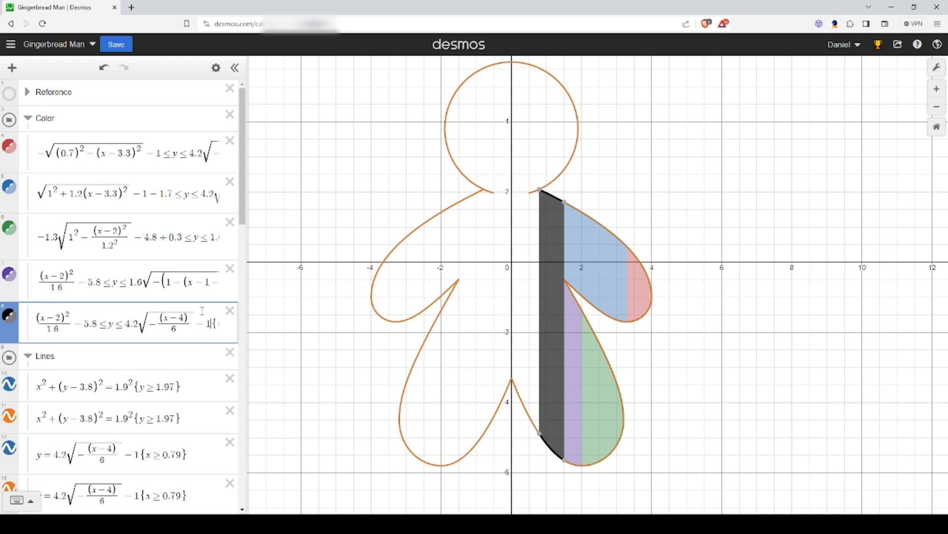
click(723, 328)
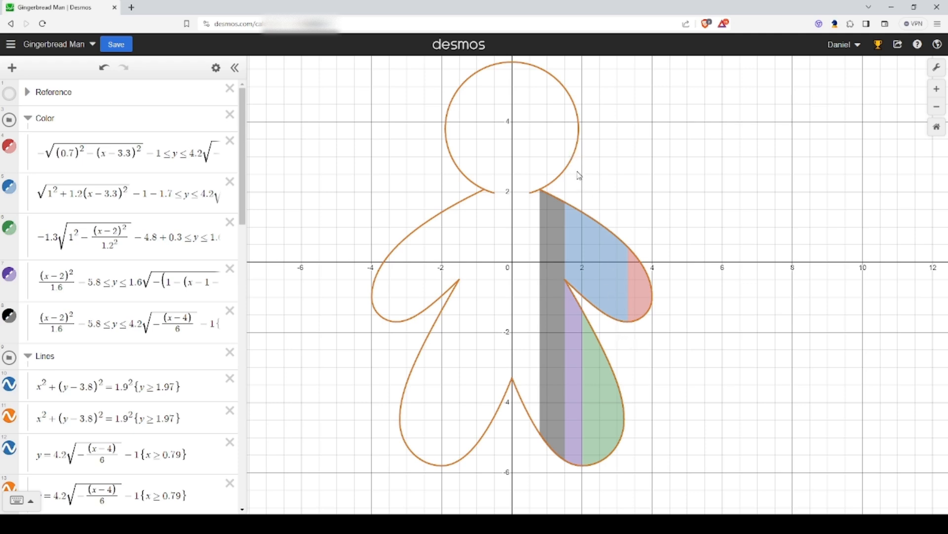
Copy the head circle x²+(y-3.8)²=1.9² without its restriction into a new expression at the Color folder's end, changing its equals sign to ≤.
click(581, 124)
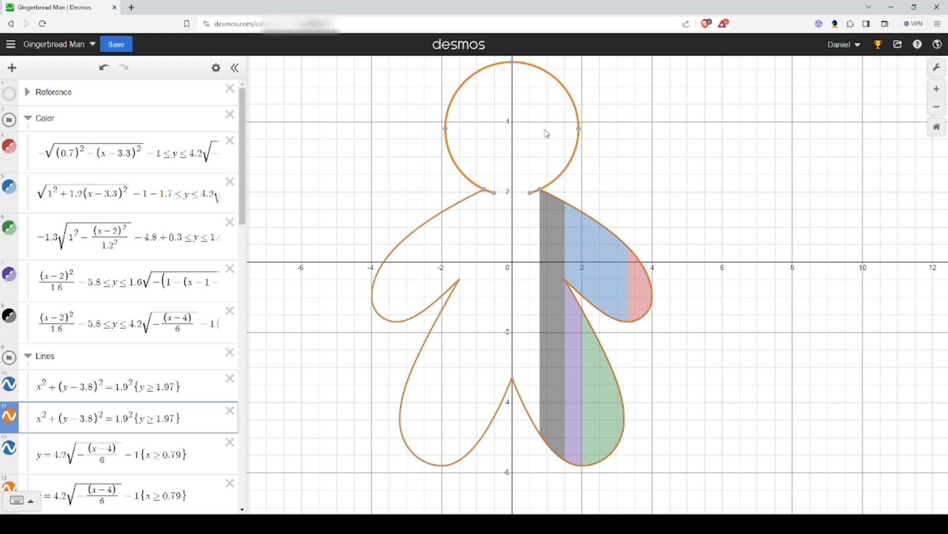
mouse_move(541, 194)
scroll(96, 357, down, 1)
scroll(96, 357, up, 1)
drag(122, 419, 121, 390)
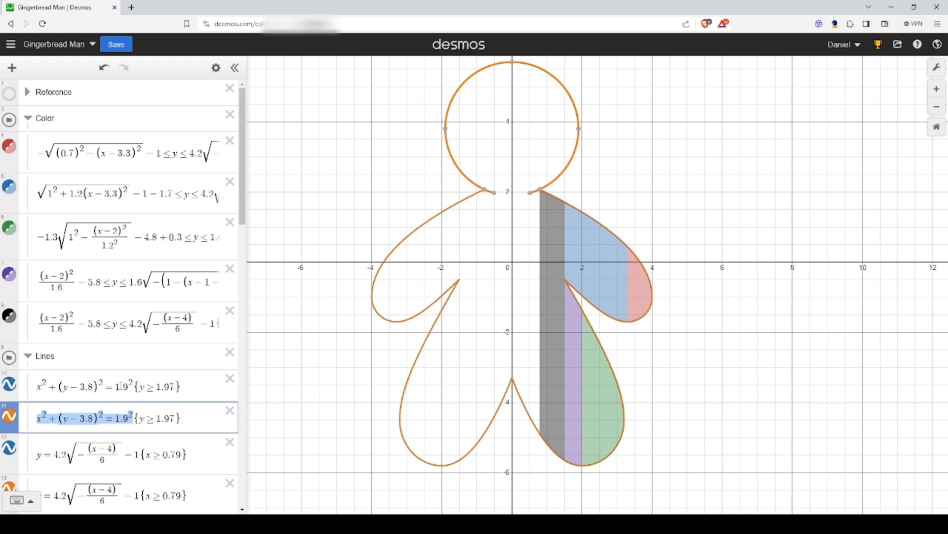
click(168, 317)
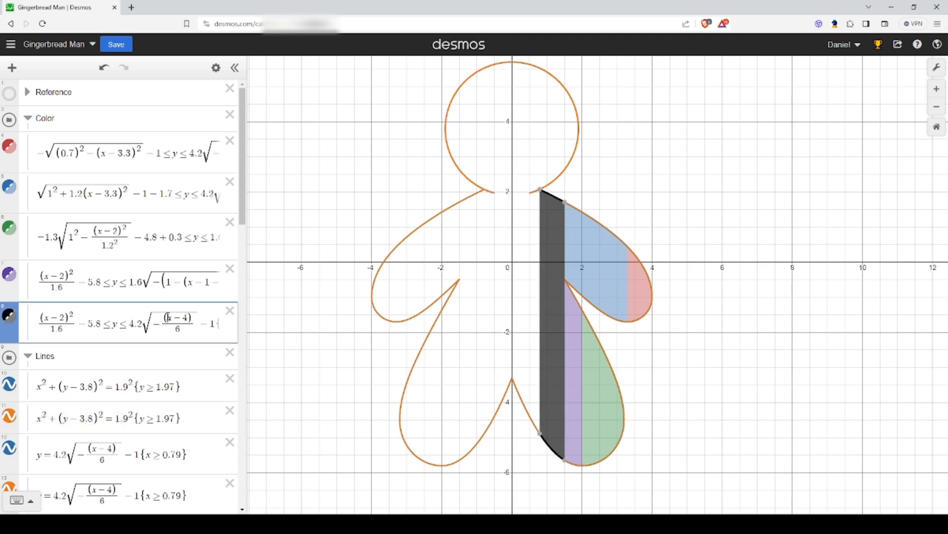
key(Return)
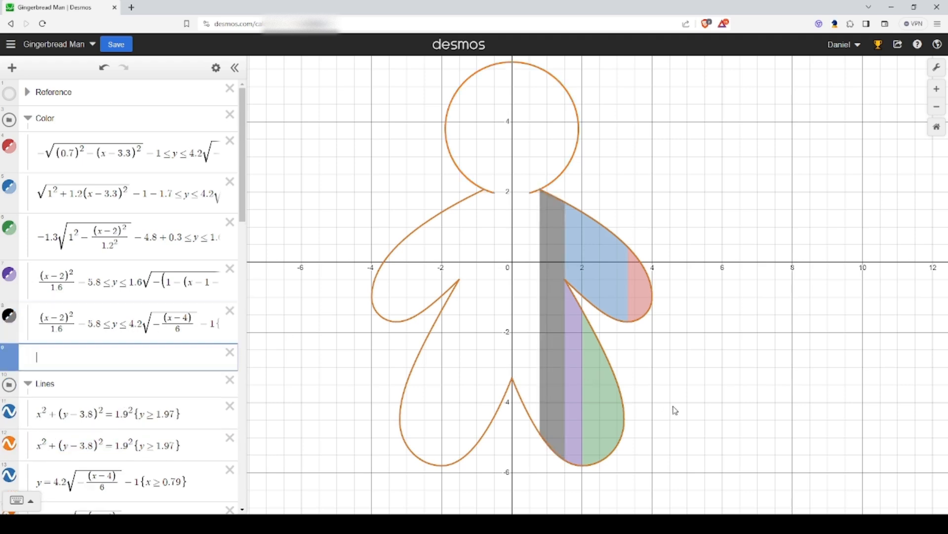
text(x²+(y−3.8)²=1.9²)
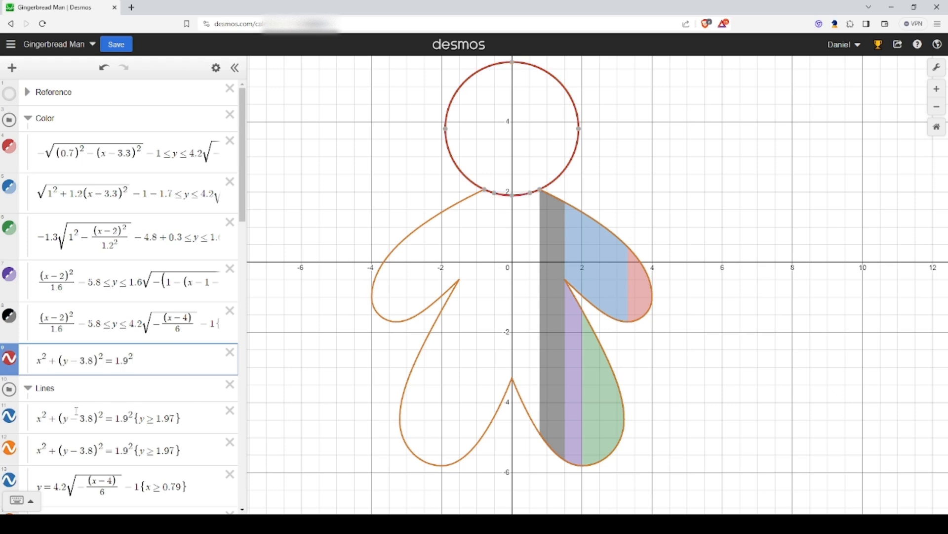
double_click(108, 360)
text(<=)
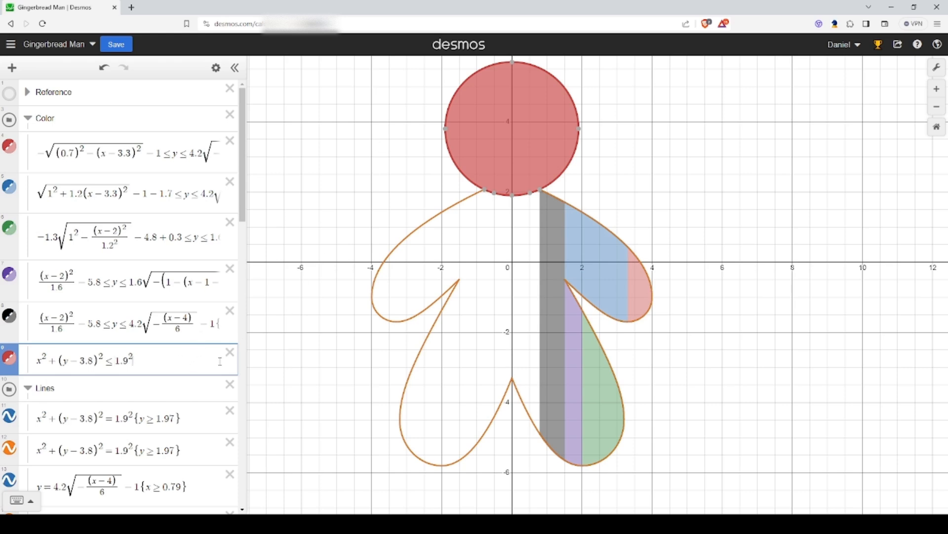
Restrict the head circle inequality in the Color folder to x ≤ -0.79, taking the limit from the upper arm curve.
text({y<=)
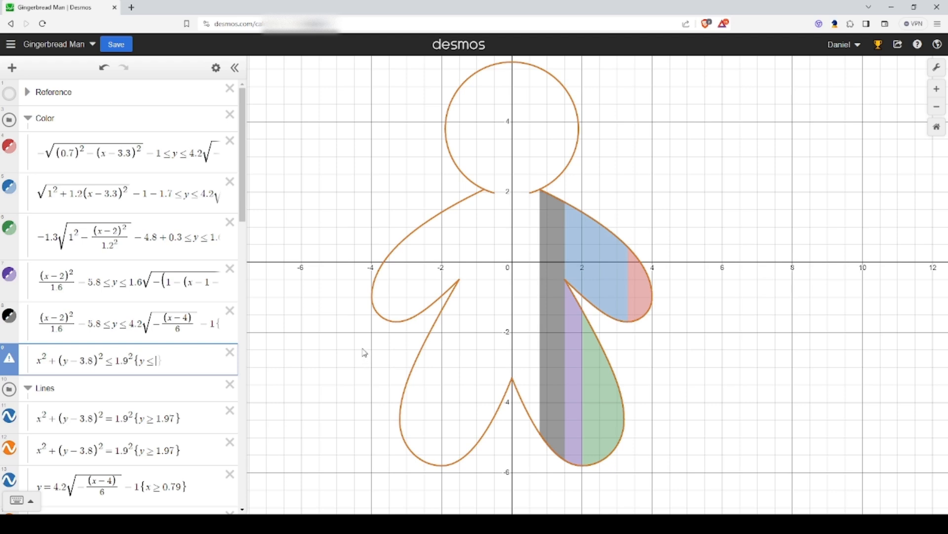
key(BackSpace)
key(BackSpace)
text(x<=)
click(561, 200)
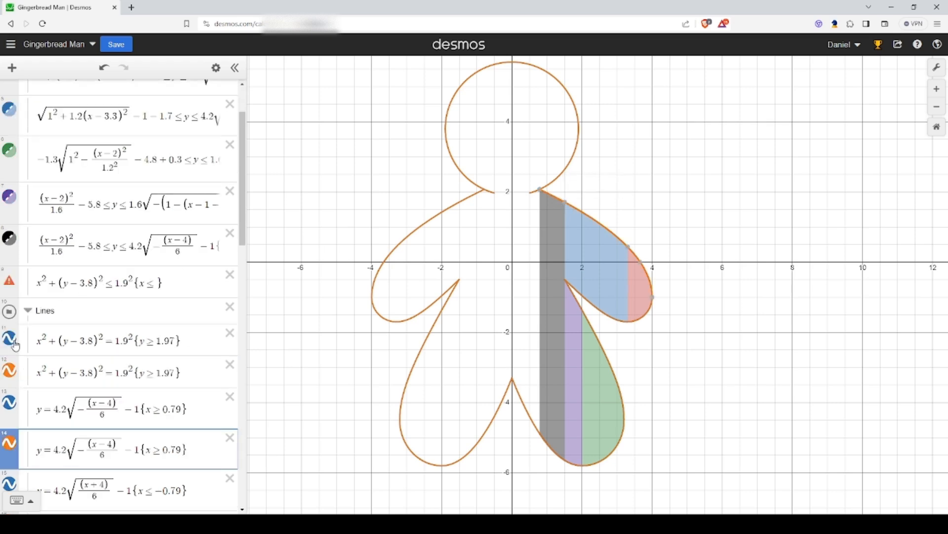
scroll(163, 333, up, 2)
click(158, 333)
text(=0.79)
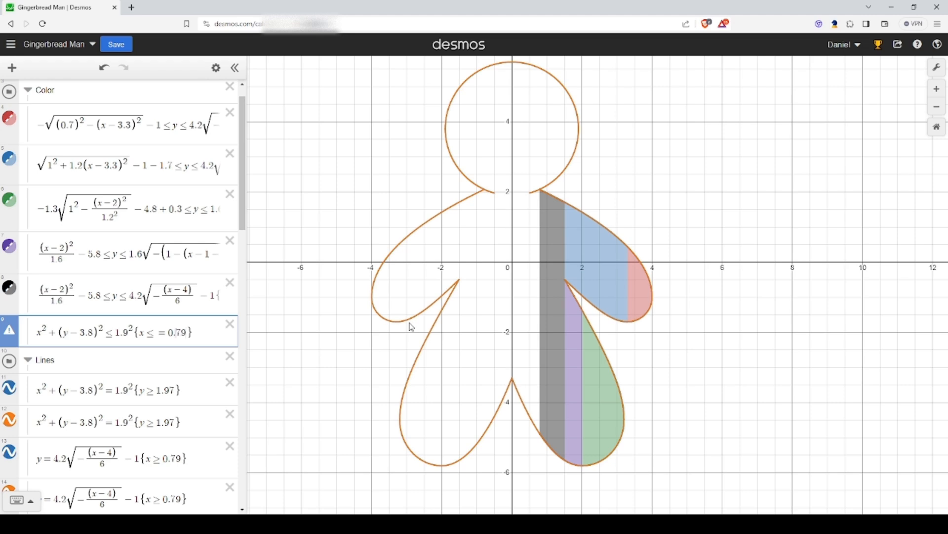
key(BackSpace)
text(-)
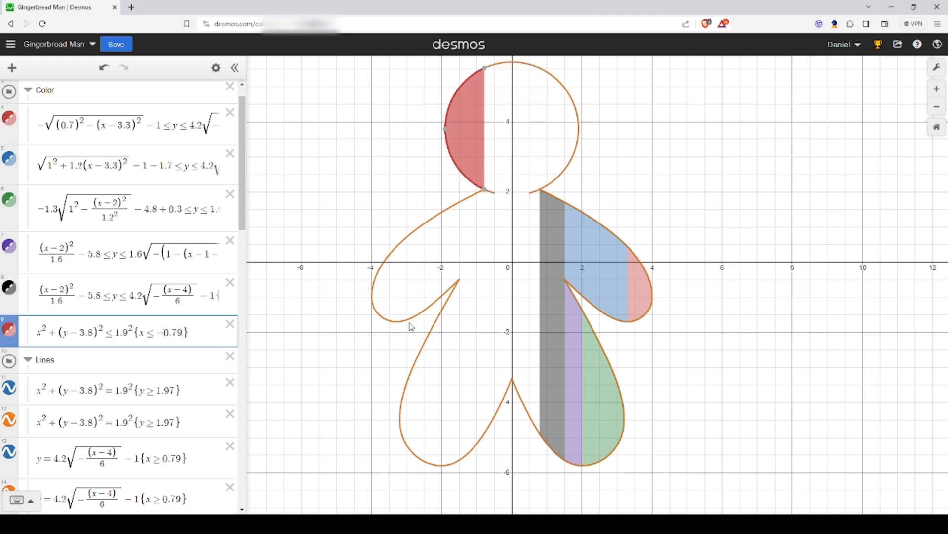
Add x ≥ 0.79 as a second, comma-separated condition to the head inequality's restriction.
text(,x)
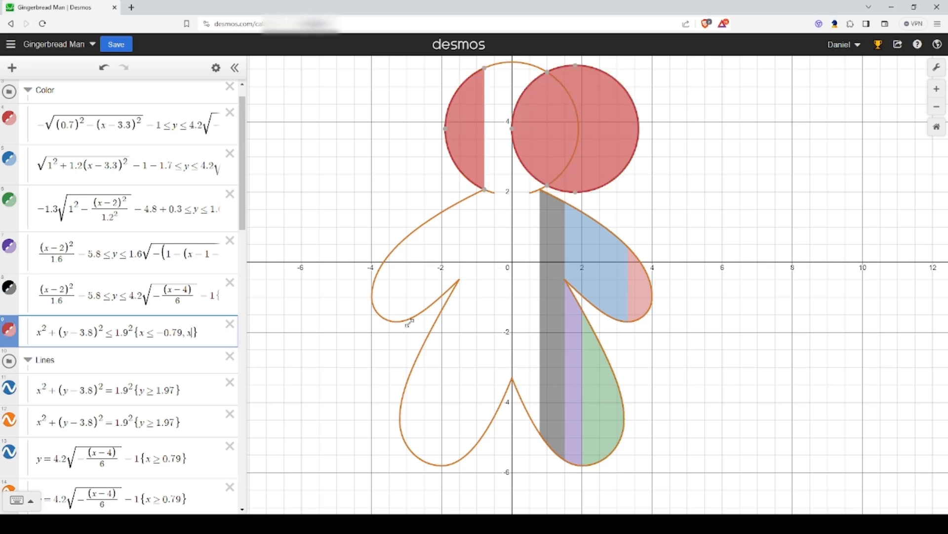
text(>=)
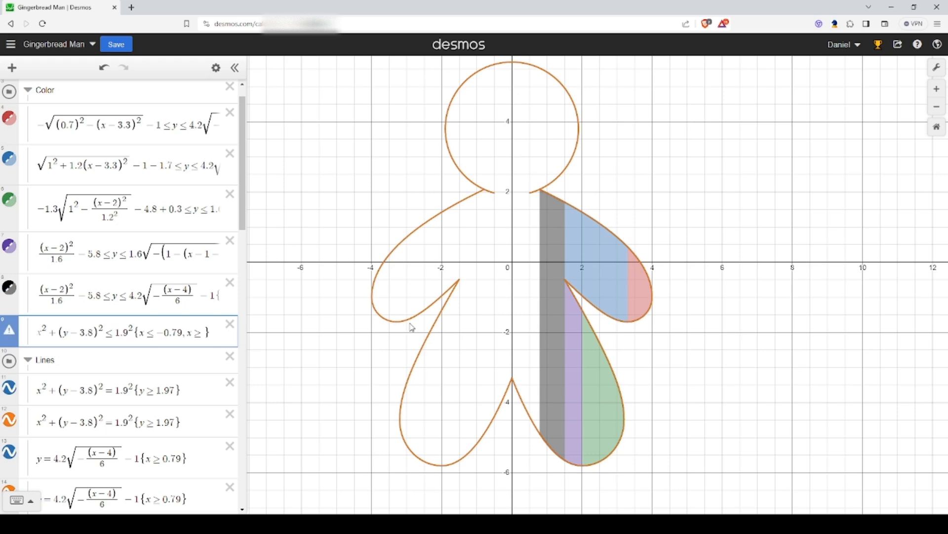
text(0.79)
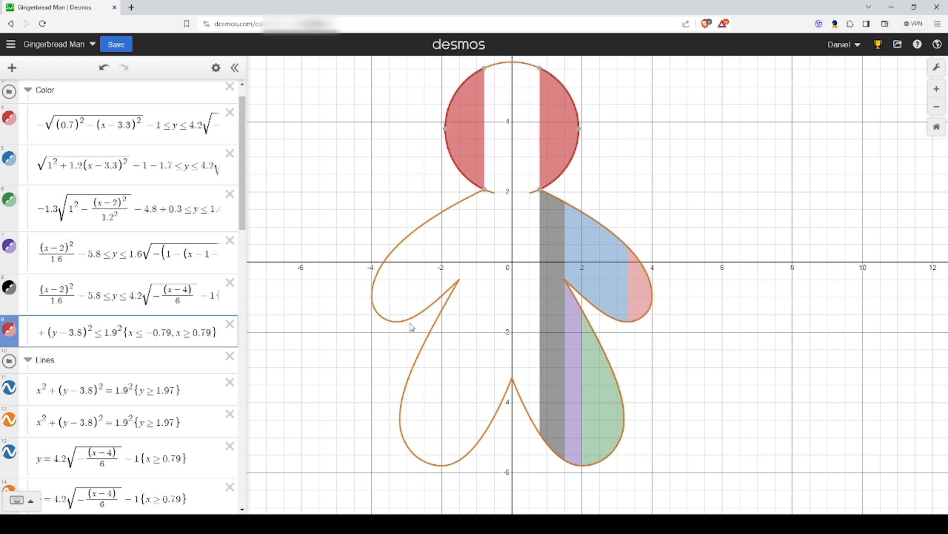
click(686, 211)
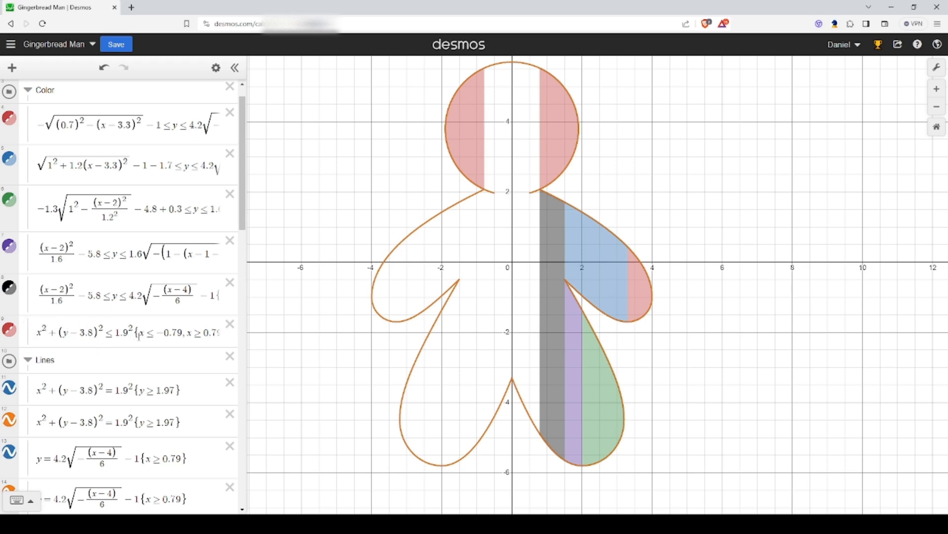
drag(142, 333, 208, 333)
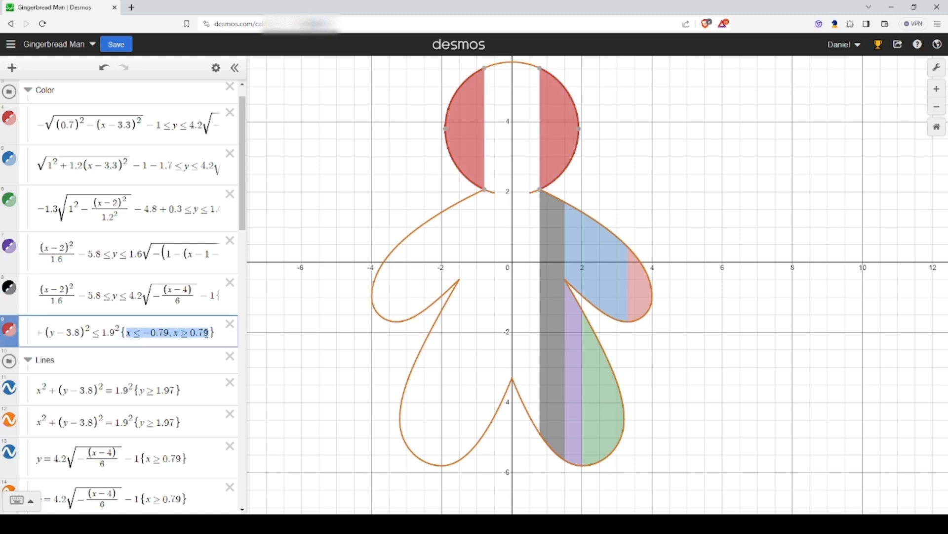
click(207, 333)
click(664, 207)
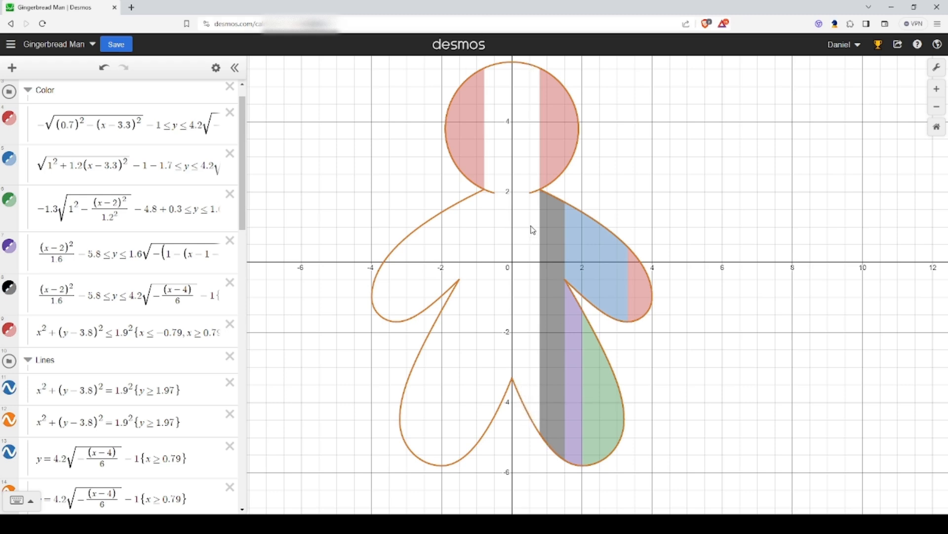
Copy the right leg's inner curve (x-2)²/1.6-5.8{0≤x≤2}, without y=, into a new expression below the head inequality.
click(524, 409)
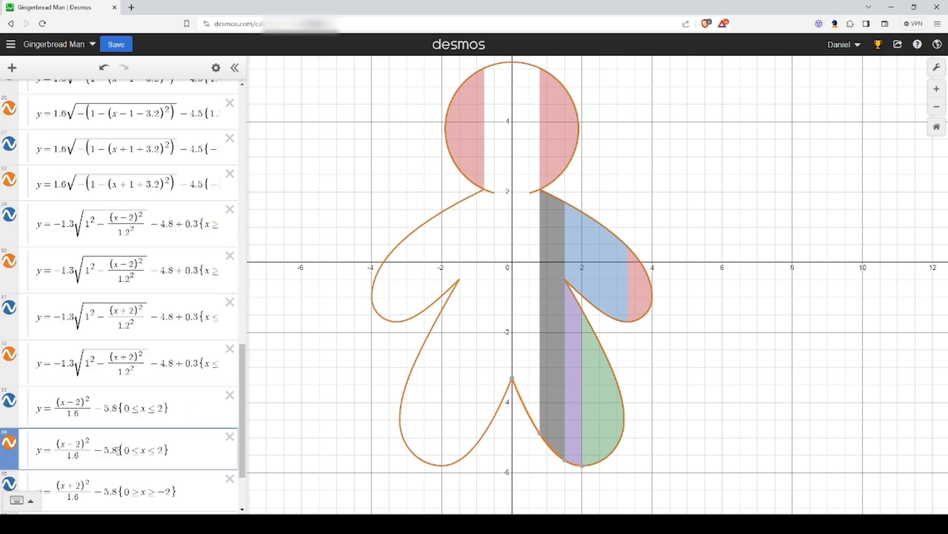
drag(192, 454, 20, 459)
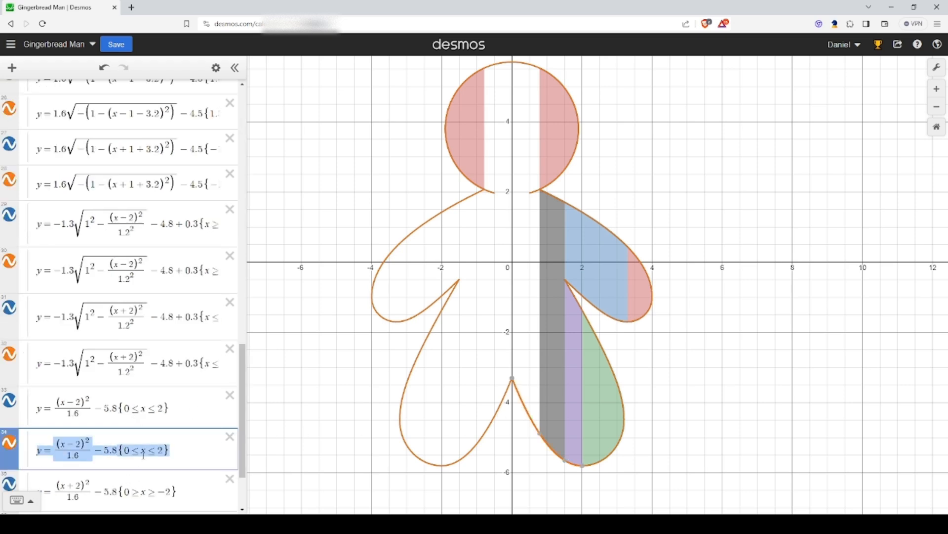
key(Right)
key(shift+Left)
key(shift+Left)
key(shift+Left)
key(shift+Left)
key(shift+Left)
key(shift+Left)
key(ctrl+c)
scroll(98, 434, up, 15)
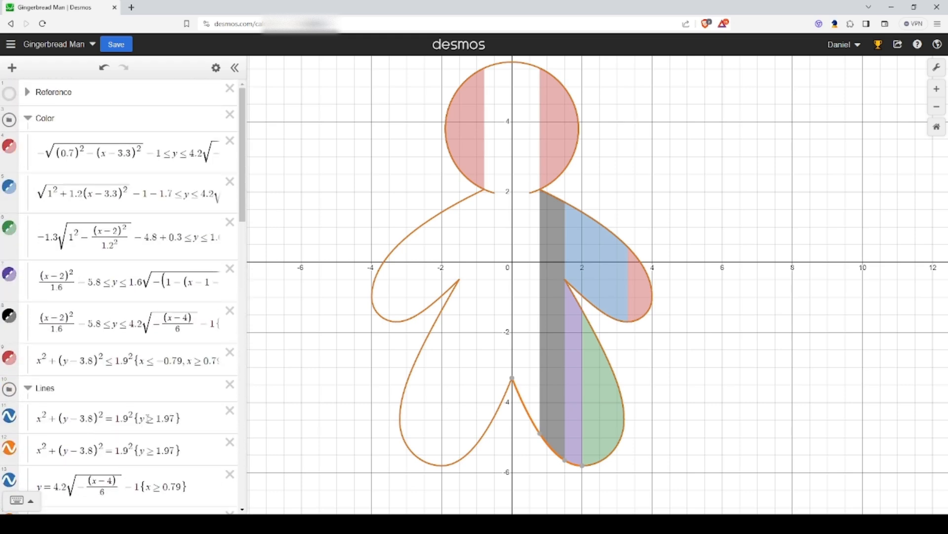
click(167, 371)
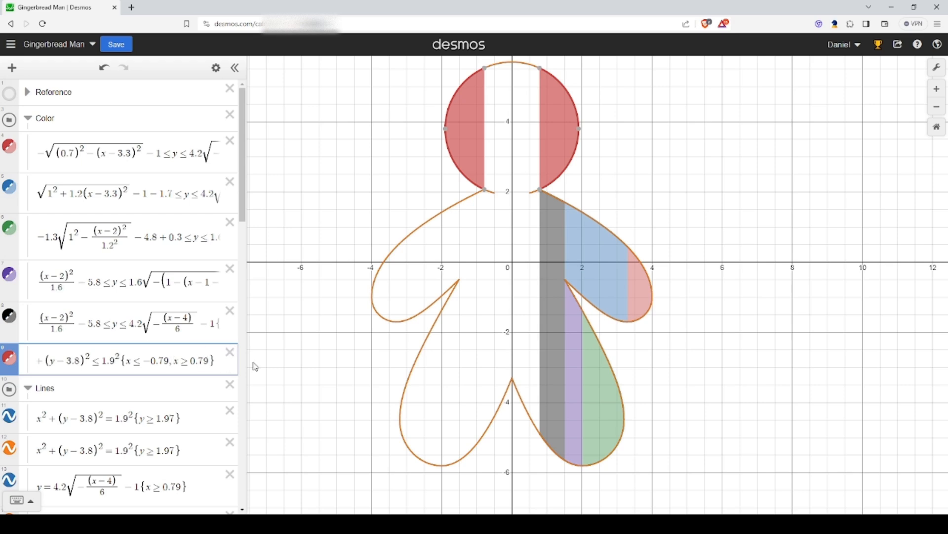
key(Return)
key(ctrl+v)
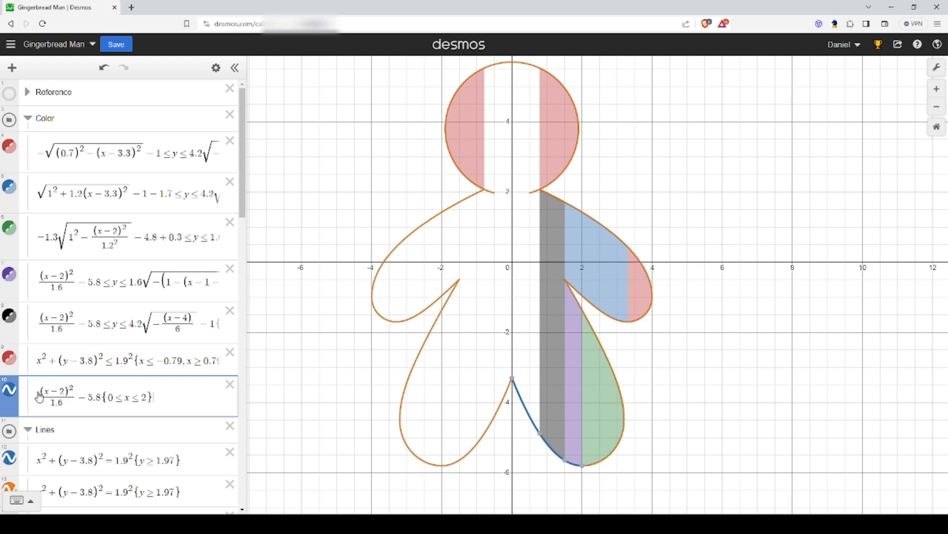
Limit the copied leg curve to 0 ≤ x ≤ 0.79 and insert ≤ y ≤ before its restriction.
double_click(147, 400)
text(0.)
text(79)
text(<=y)
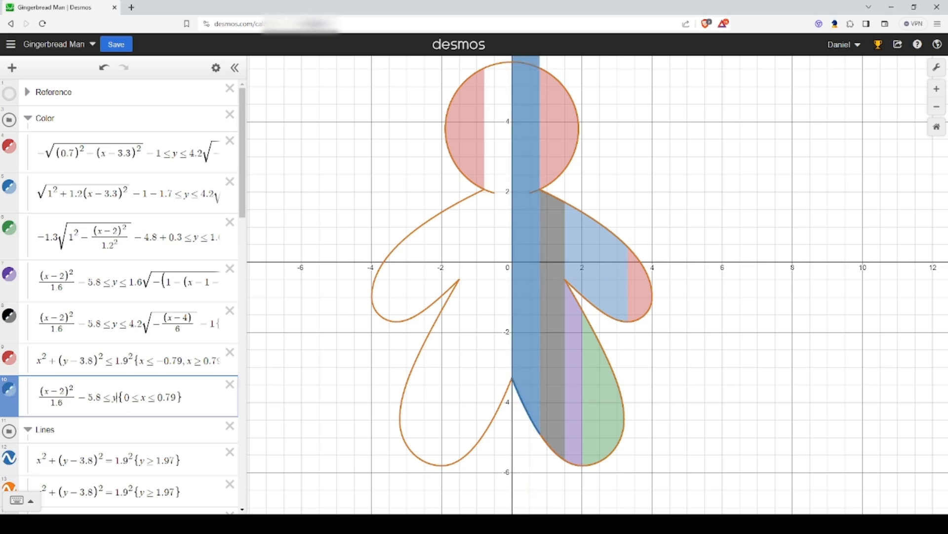
text(<=)
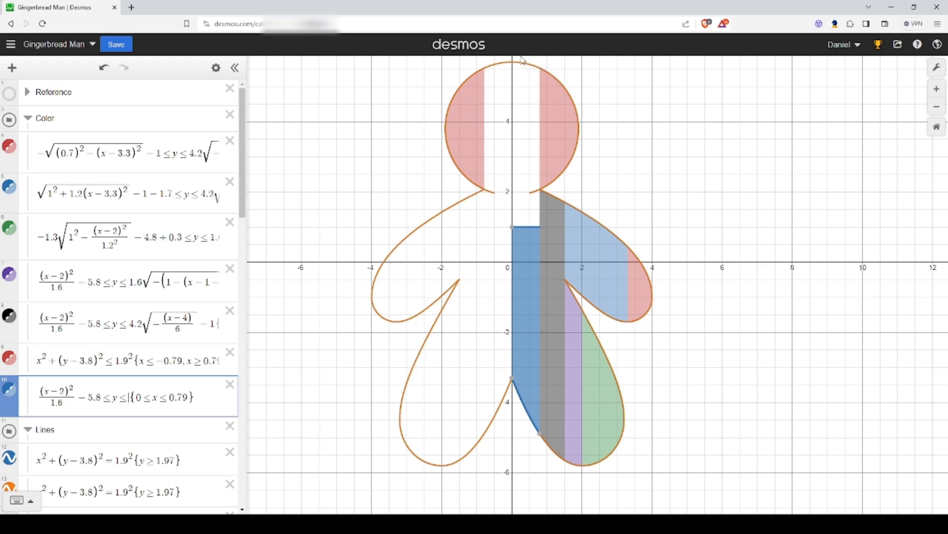
Enter √(1.9²-x²) as the upper bound of the central strip inequality, derived from the head circle's equation.
click(535, 69)
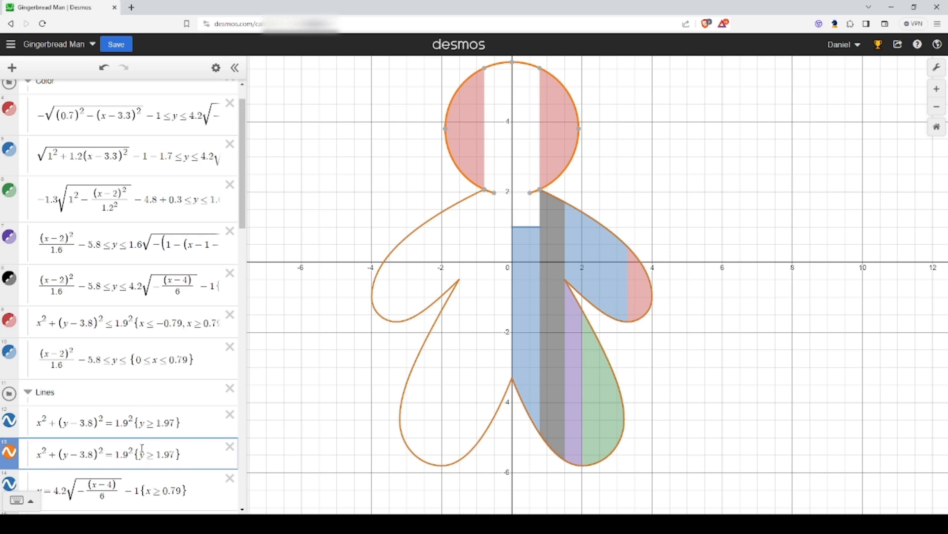
drag(134, 454, 12, 455)
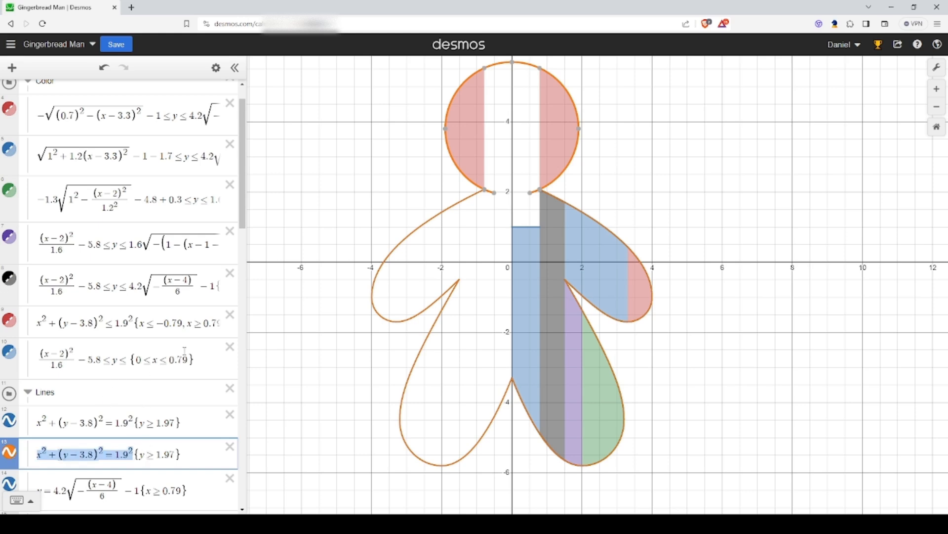
scroll(134, 364, down, 5)
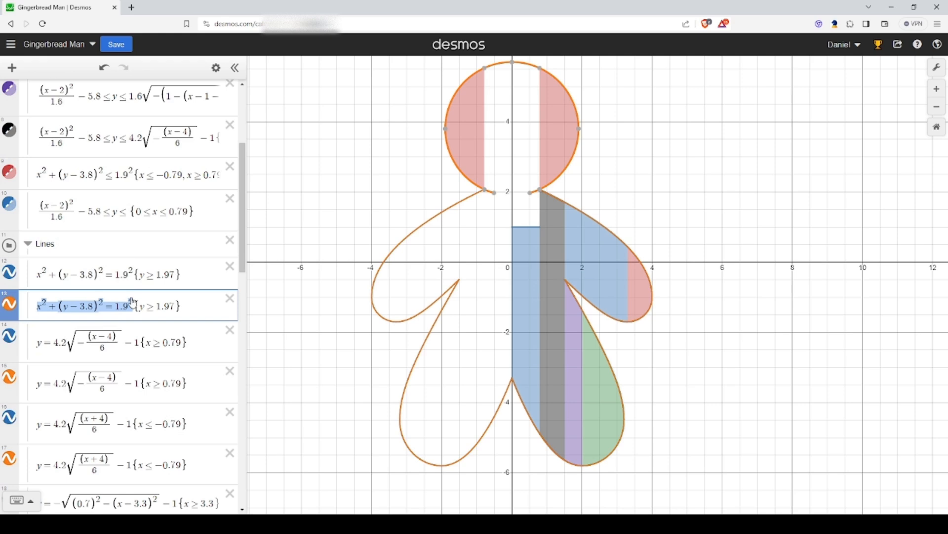
click(131, 158)
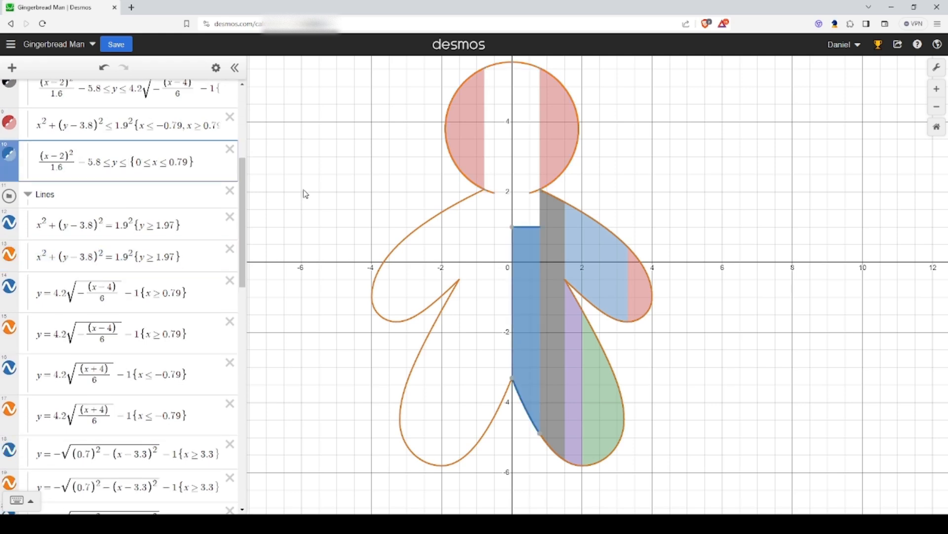
text(sqrt)
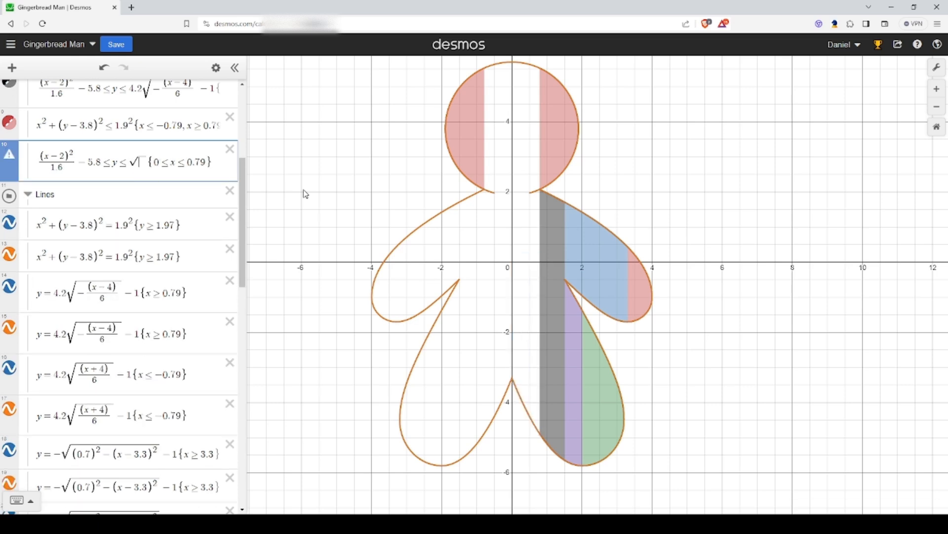
text(1.9^2)
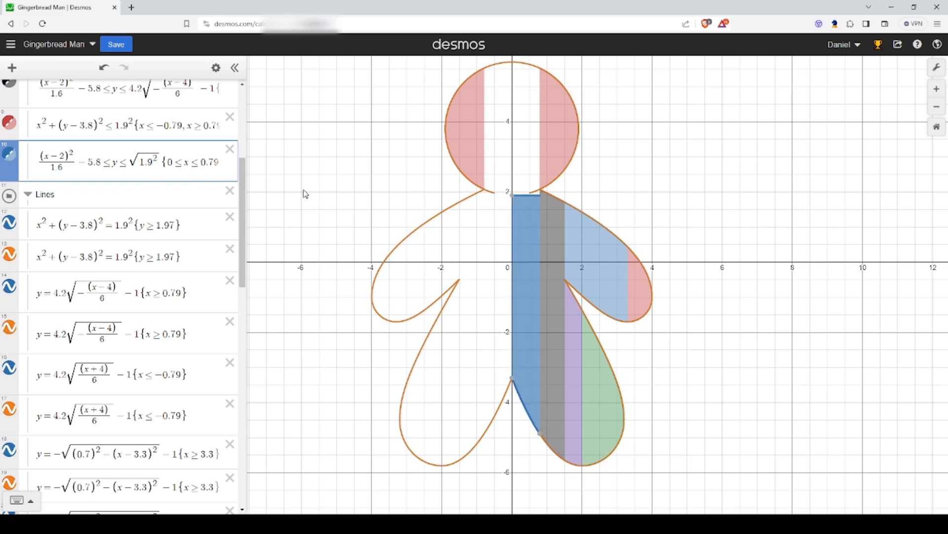
text(-x^2)
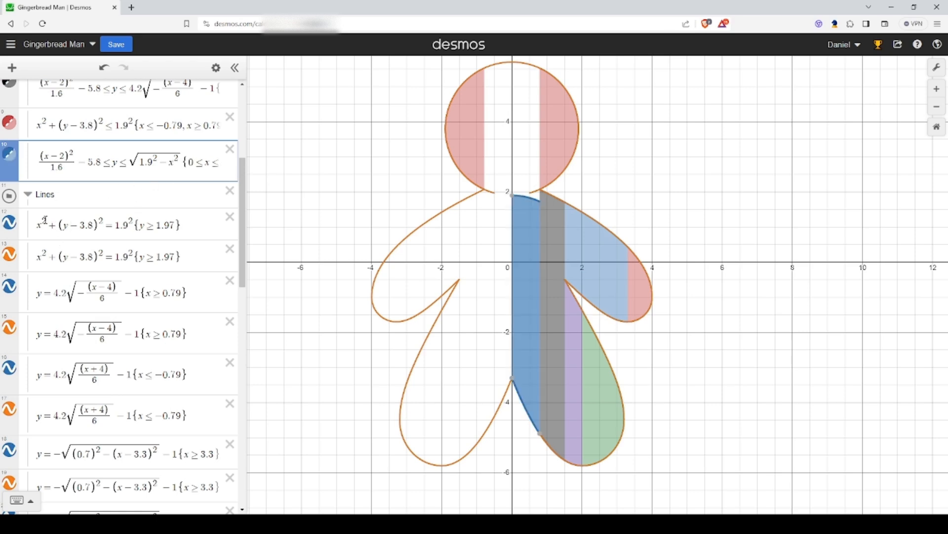
Add +3.8 after the square root in the central strip's upper bound, matching the head circle's vertical offset.
double_click(97, 222)
click(105, 227)
double_click(101, 223)
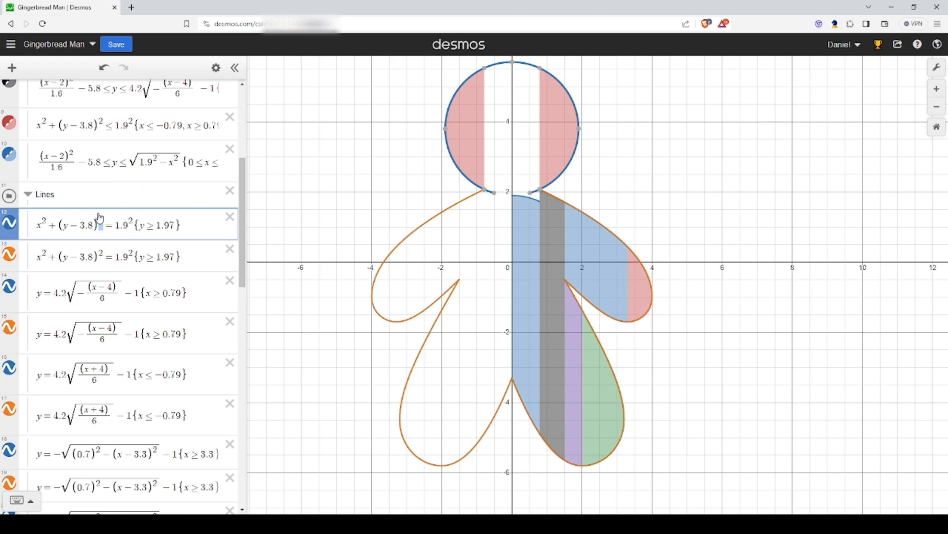
click(183, 163)
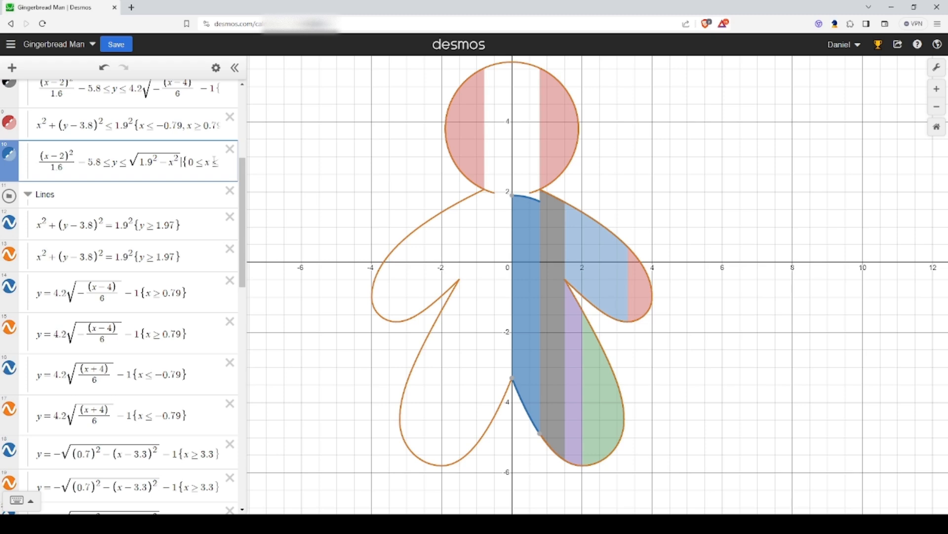
text(+3.8)
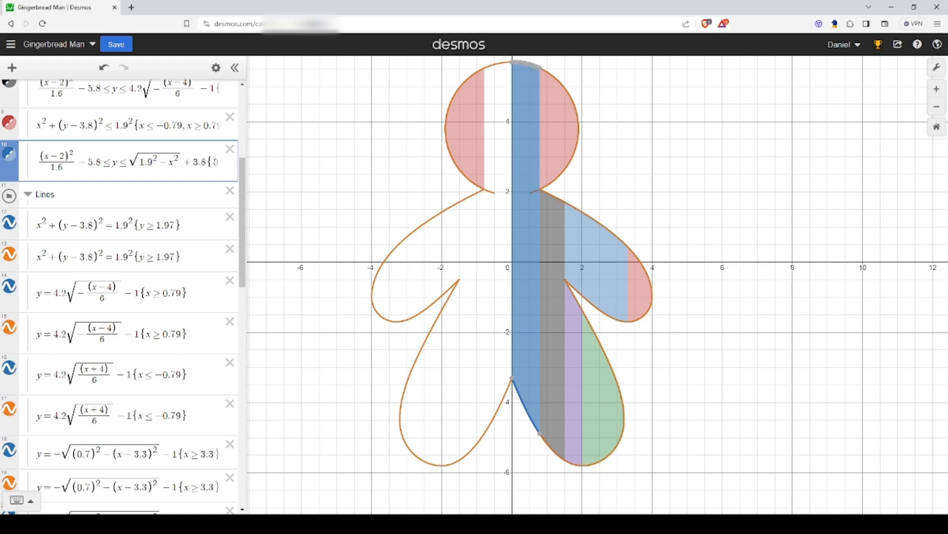
click(608, 132)
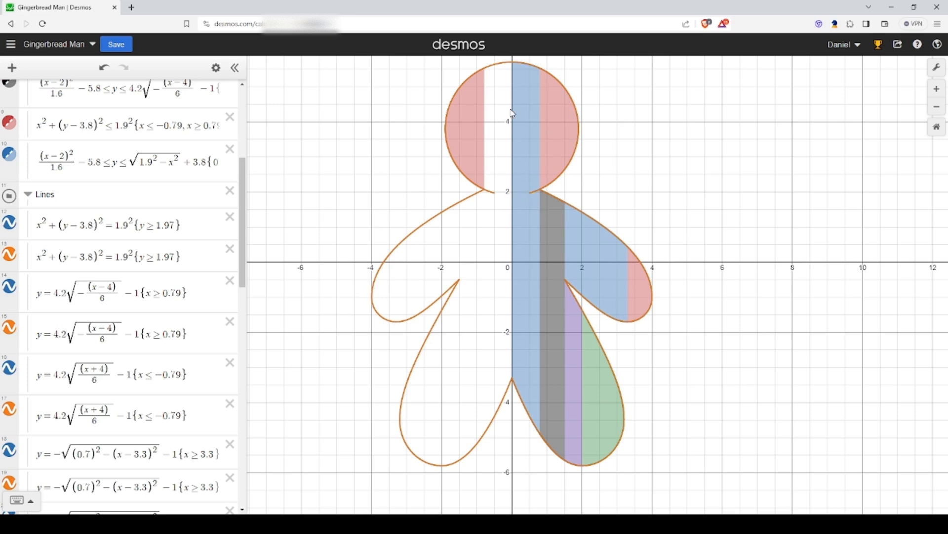
Duplicate the right hand's shading inequality, the first expression in the Color folder, and open the copy for editing.
scroll(164, 308, up, 3)
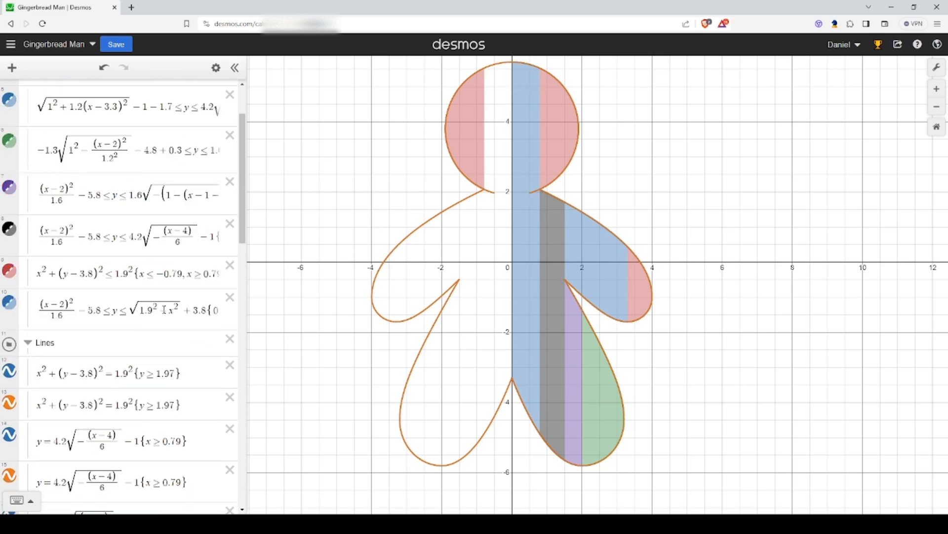
scroll(164, 309, up, 2)
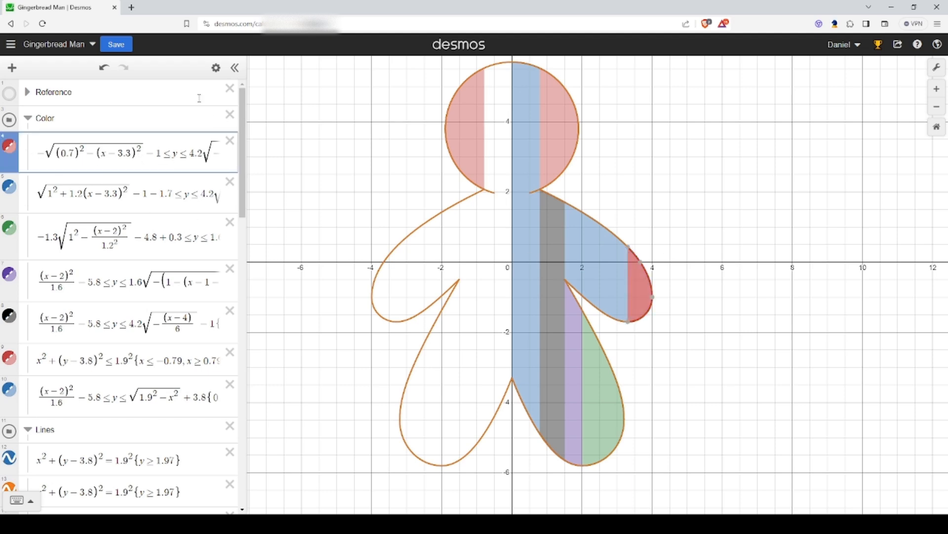
click(216, 68)
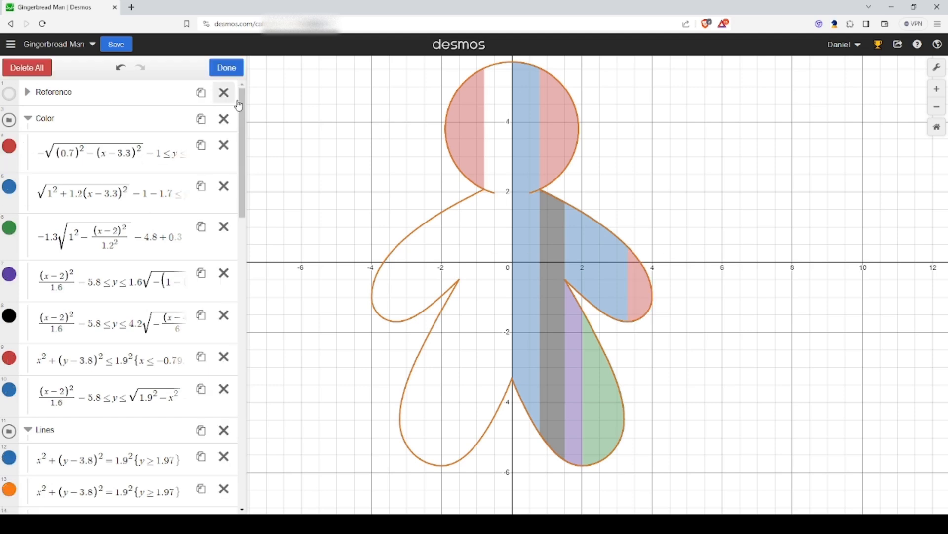
click(201, 144)
click(112, 198)
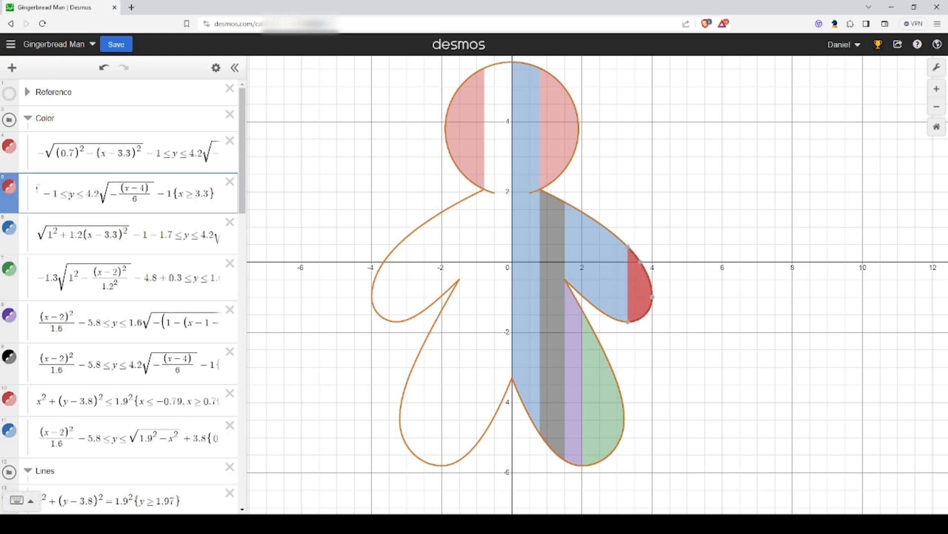
Change (x-3.3)² to (x+3.3)² in the lower bound of the duplicated hand inequality.
drag(68, 194, 26, 196)
click(128, 194)
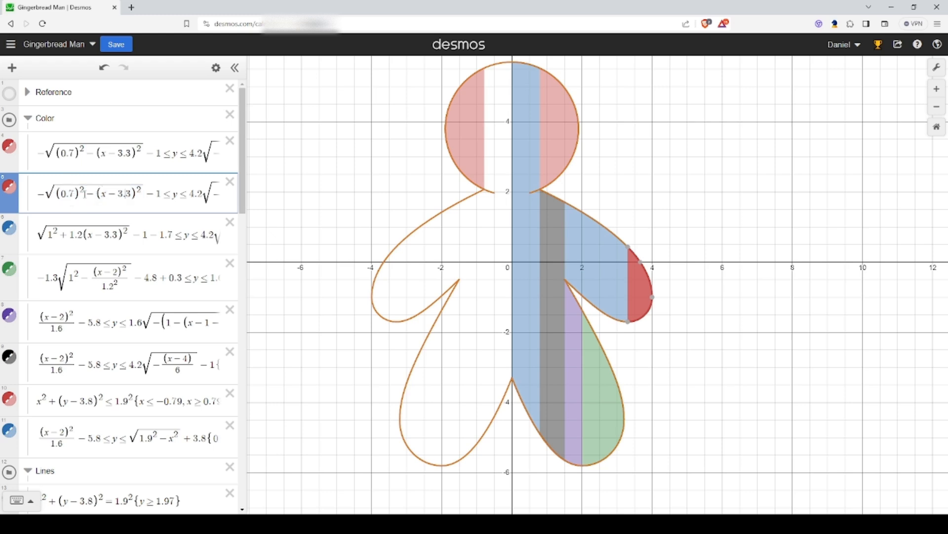
drag(109, 193, 117, 194)
text(+)
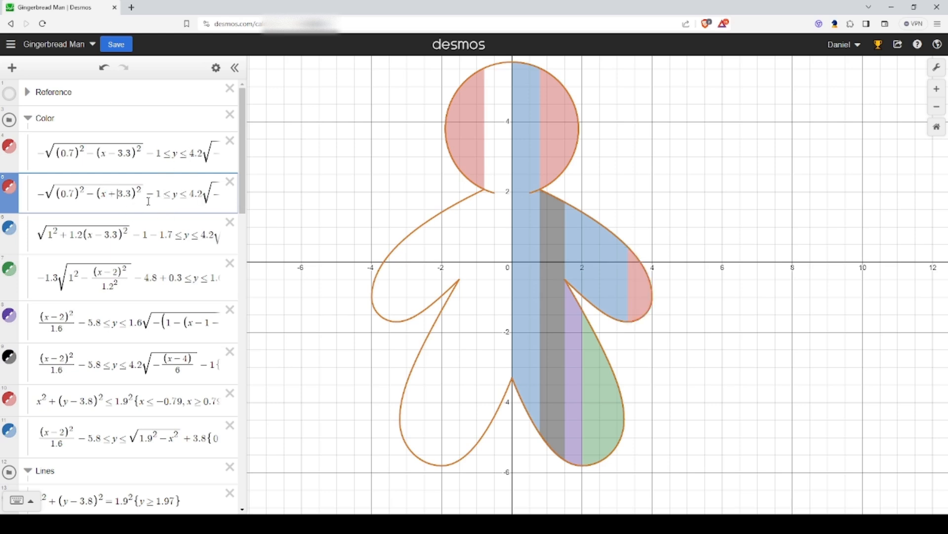
Change (x-4) to (x+4) in the upper bound's fraction of the duplicated hand inequality.
drag(178, 196, 254, 203)
click(153, 198)
drag(178, 188, 183, 188)
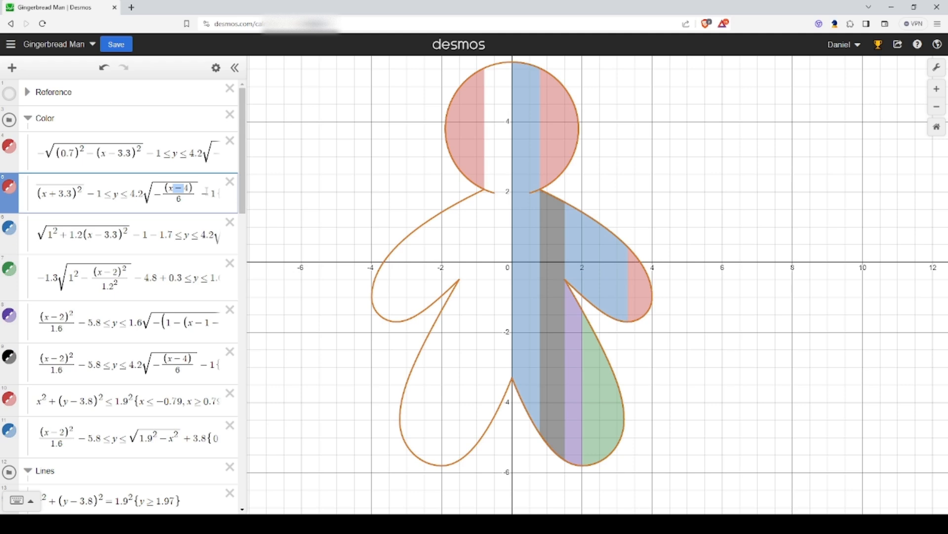
text(+)
drag(185, 199, 248, 199)
click(124, 198)
key(BackSpace)
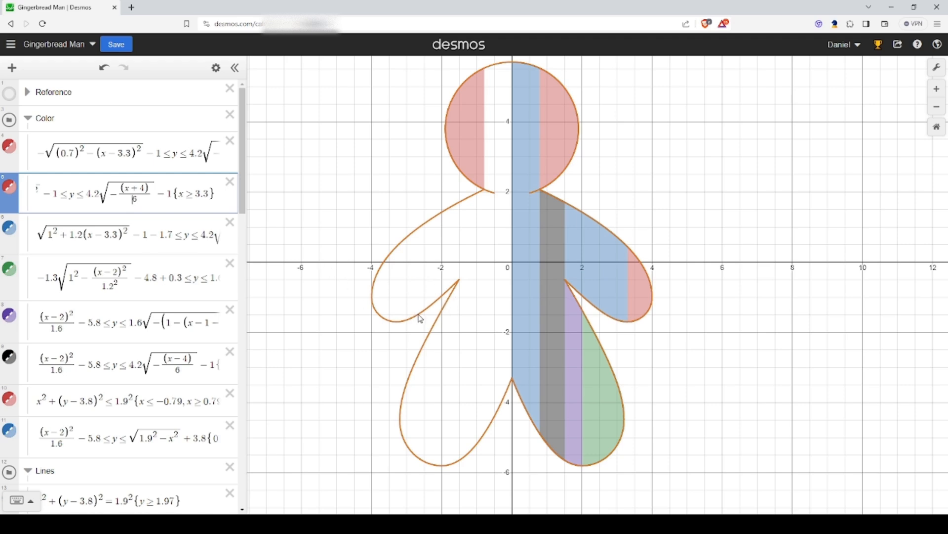
Copy −√((0.7)²−(x+3.3)²)−1 from the left hand's lower arc and paste it over the entire central strip inequality.
click(403, 325)
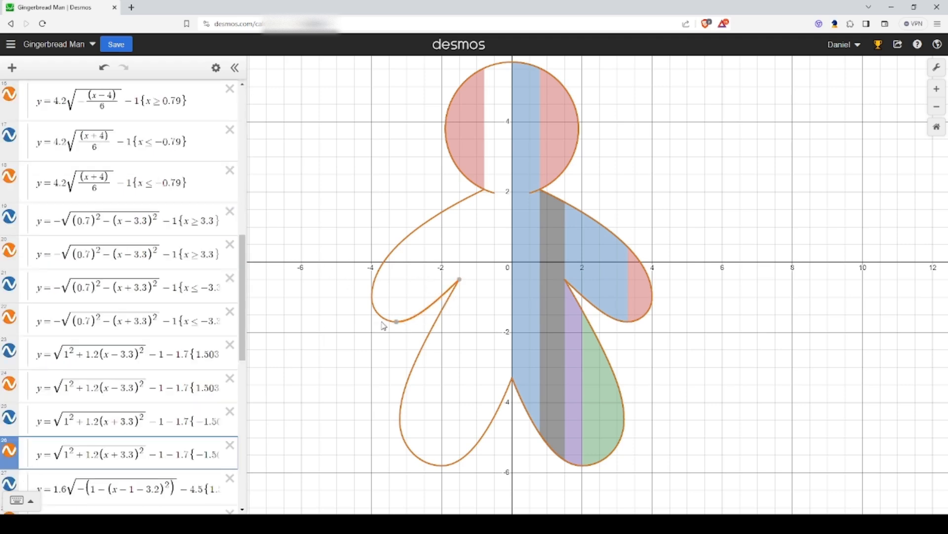
click(384, 321)
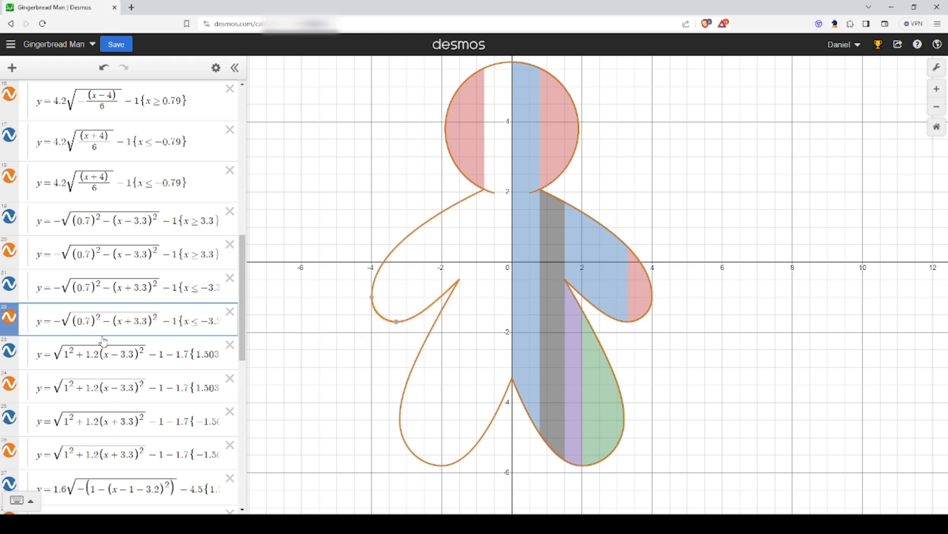
drag(54, 323, 178, 323)
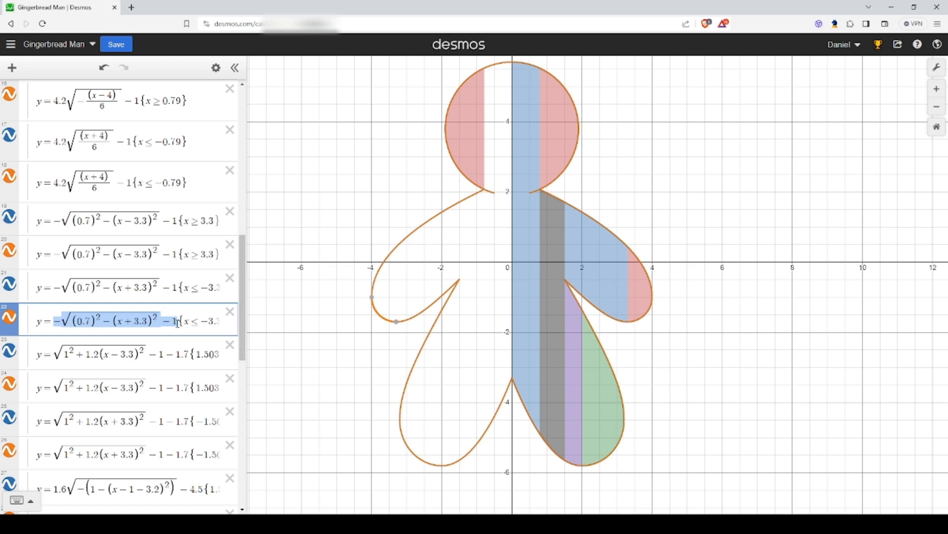
scroll(179, 323, up, 9)
scroll(128, 291, down, 2)
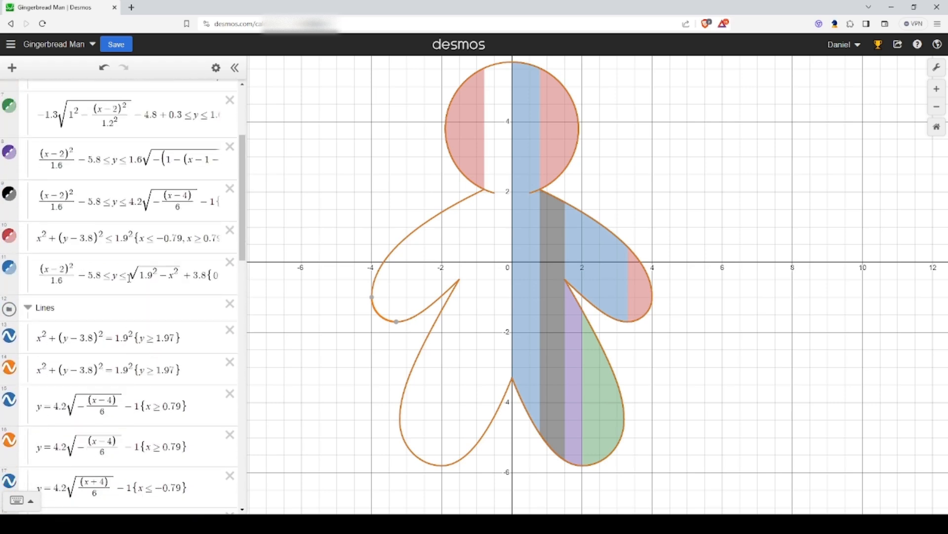
scroll(129, 304, up, 4)
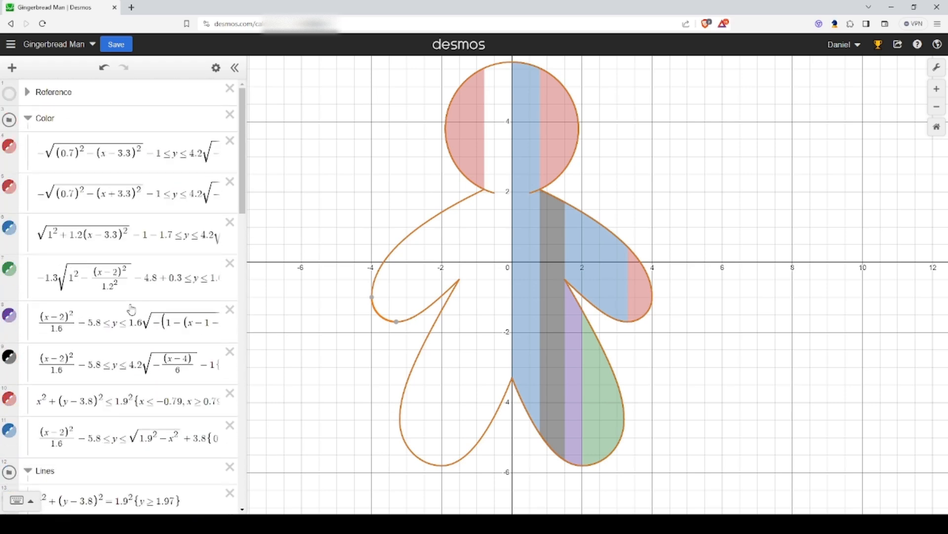
scroll(152, 309, down, 3)
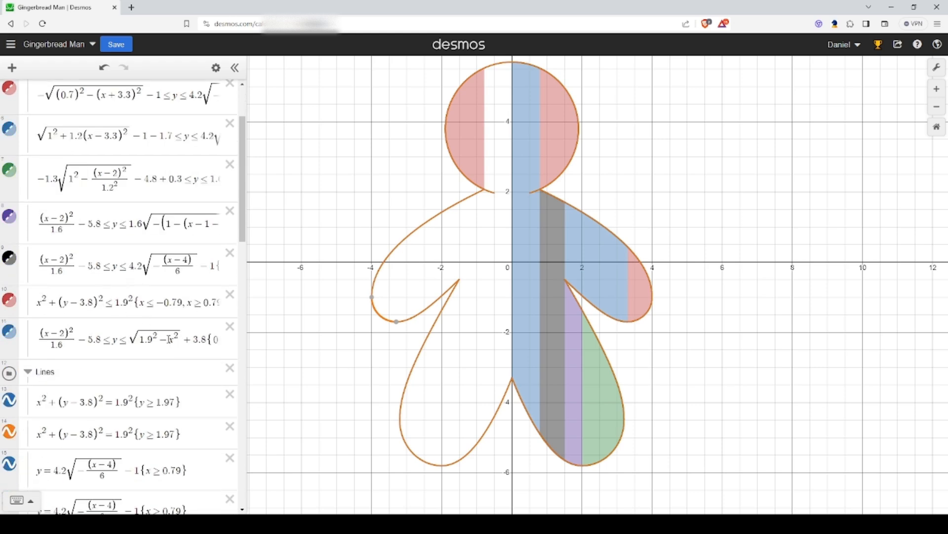
click(169, 340)
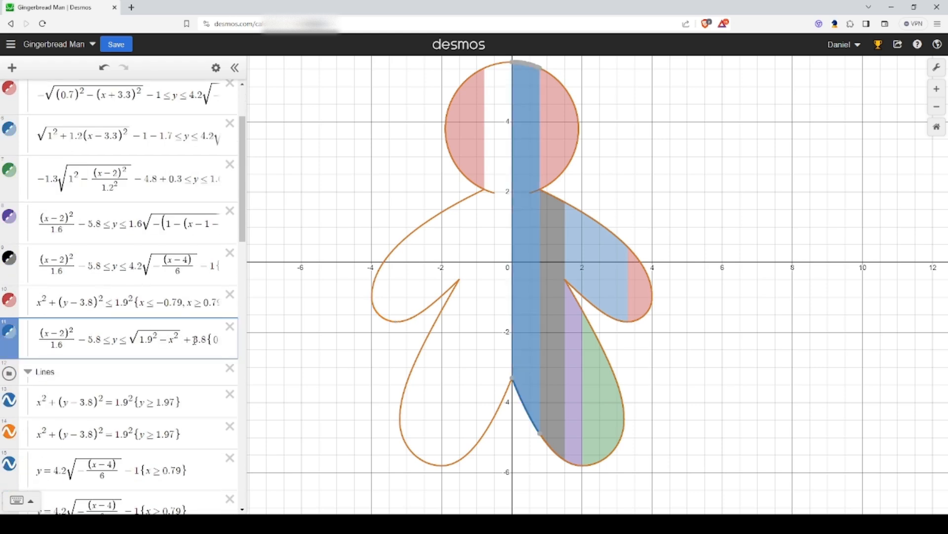
key(ctrl+a)
text(−√((0.7)^2−(x+3.3)^2) −1)
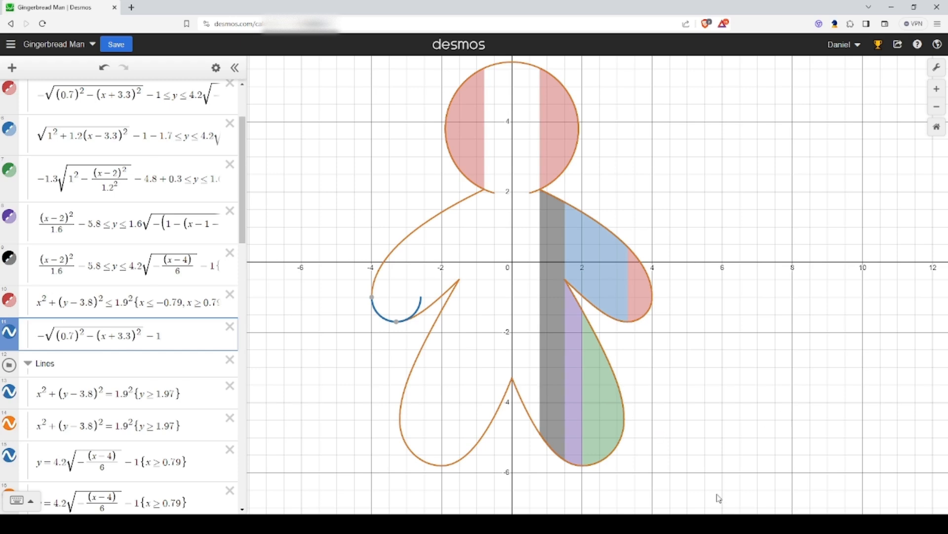
Extend the left hand expression with ≤ y ≤ and the upper arm curve's formula 4.2√((x+4)/6)−1 as its upper bound.
text(<=y)
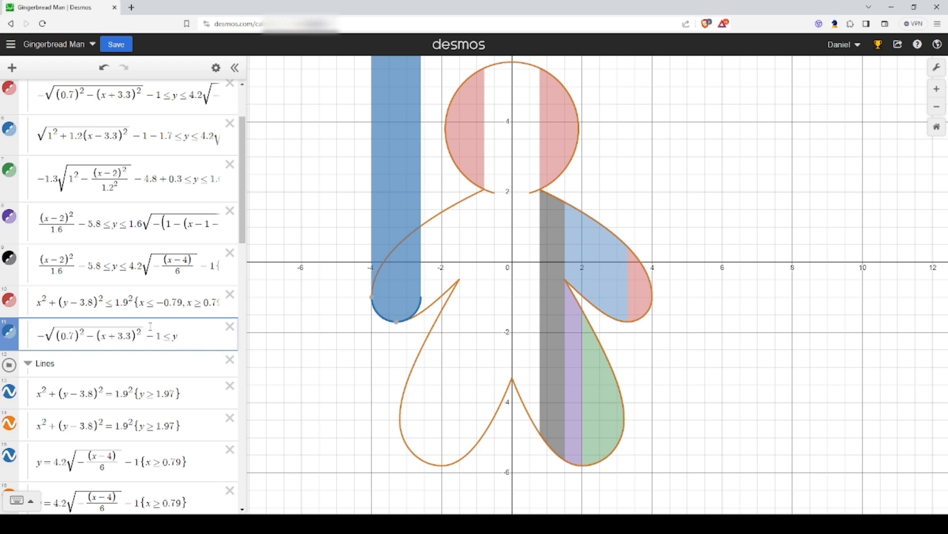
text(<)
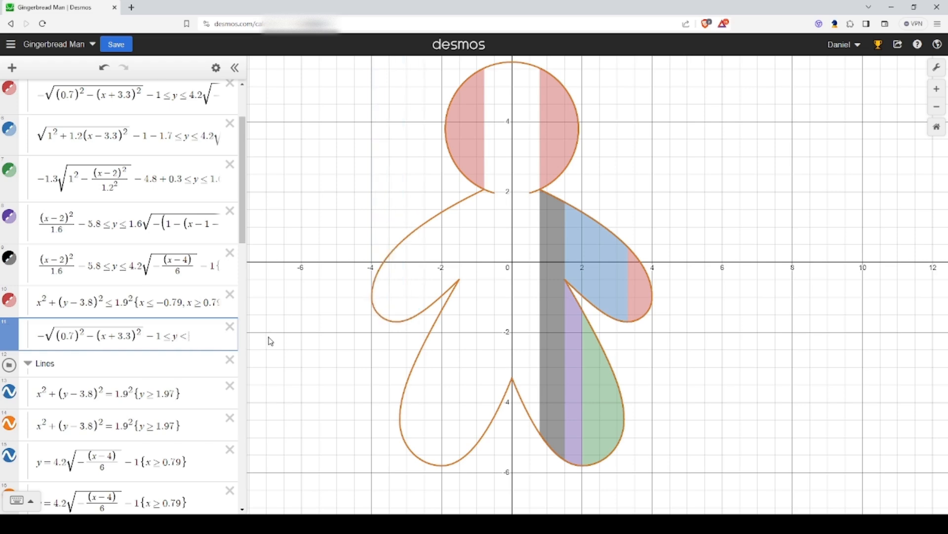
click(405, 244)
scroll(117, 430, down, 1)
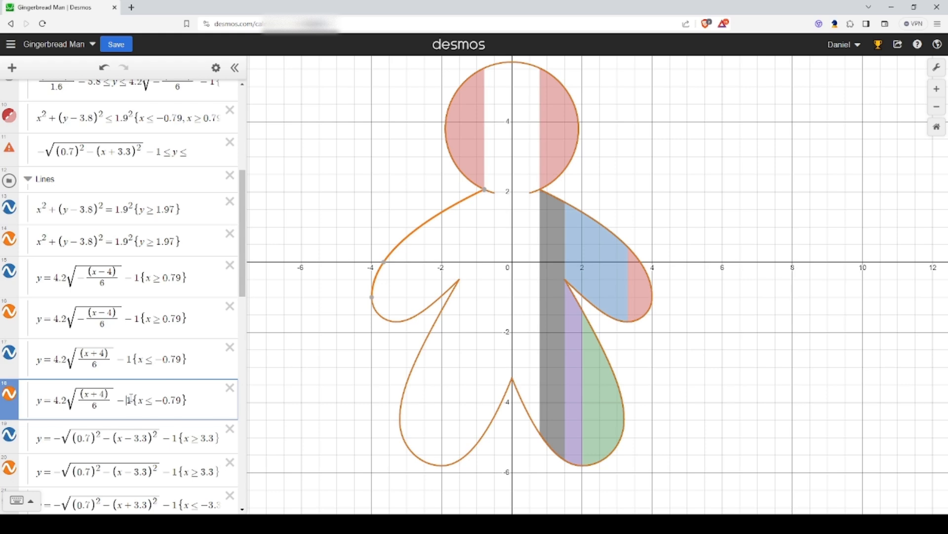
drag(131, 399, 54, 399)
key(ctrl+c)
scroll(142, 368, up, 4)
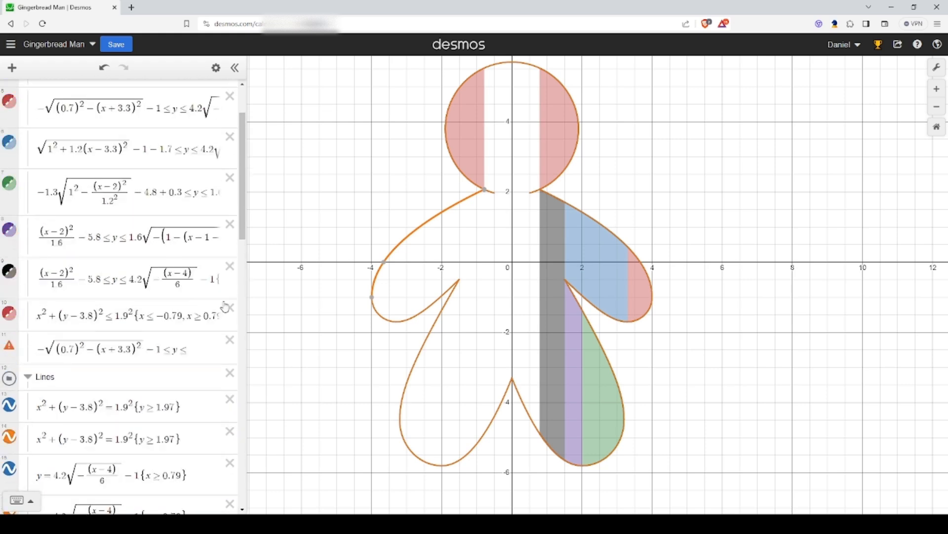
click(197, 352)
key(ctrl+v)
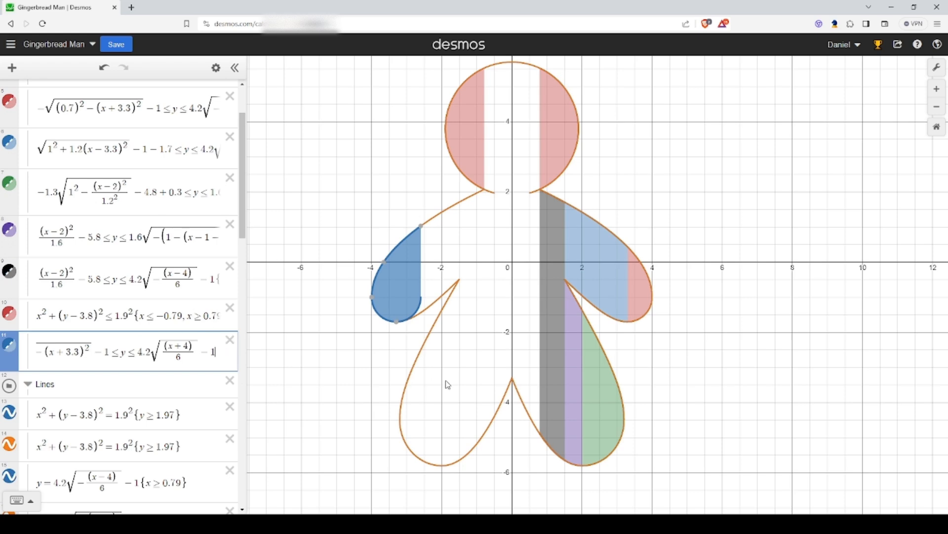
Restrict the left hand's shading inequality to {x ≤ -3.3}.
text({)
text(x<=)
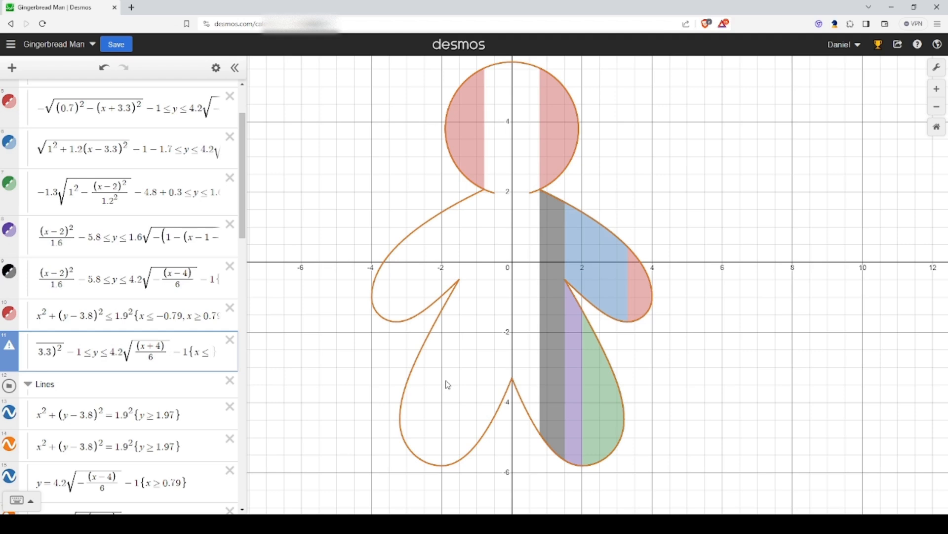
text(-3)
text(.3})
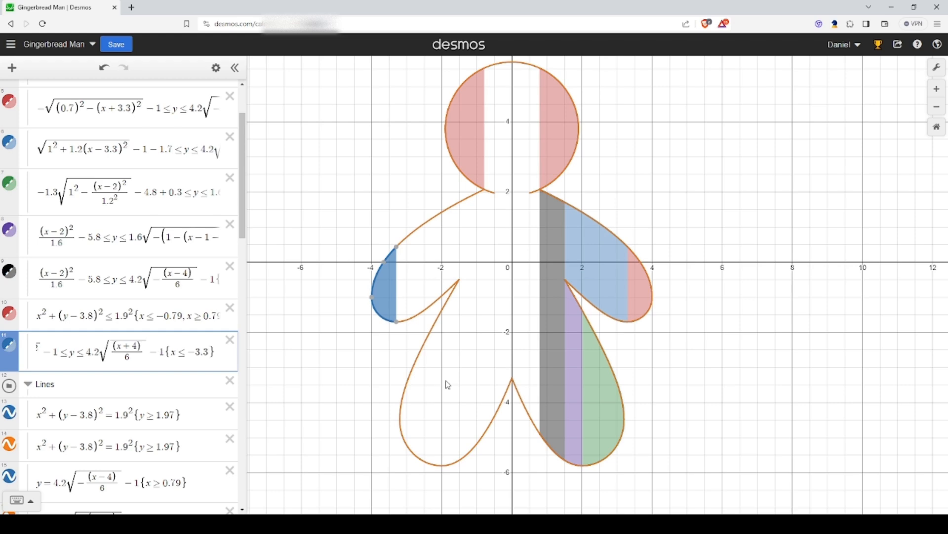
click(268, 377)
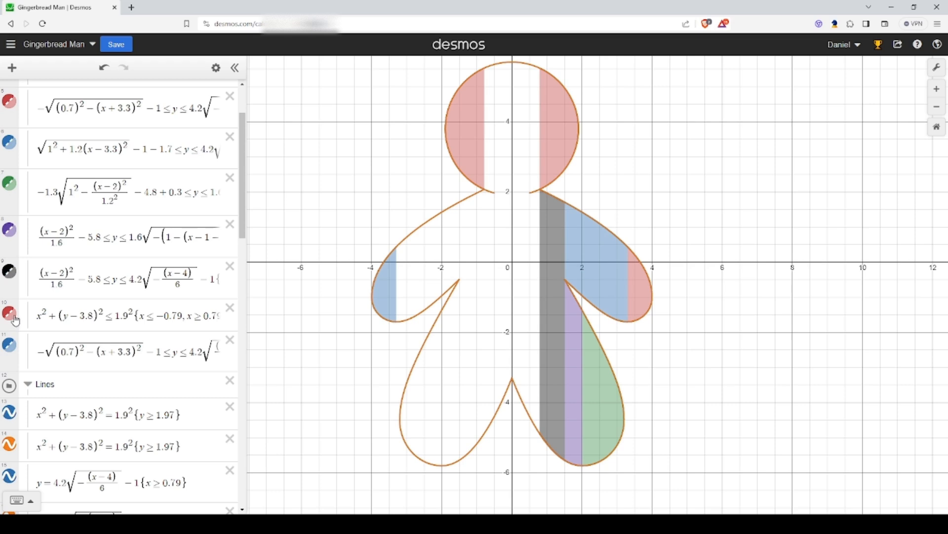
key(ctrl+z)
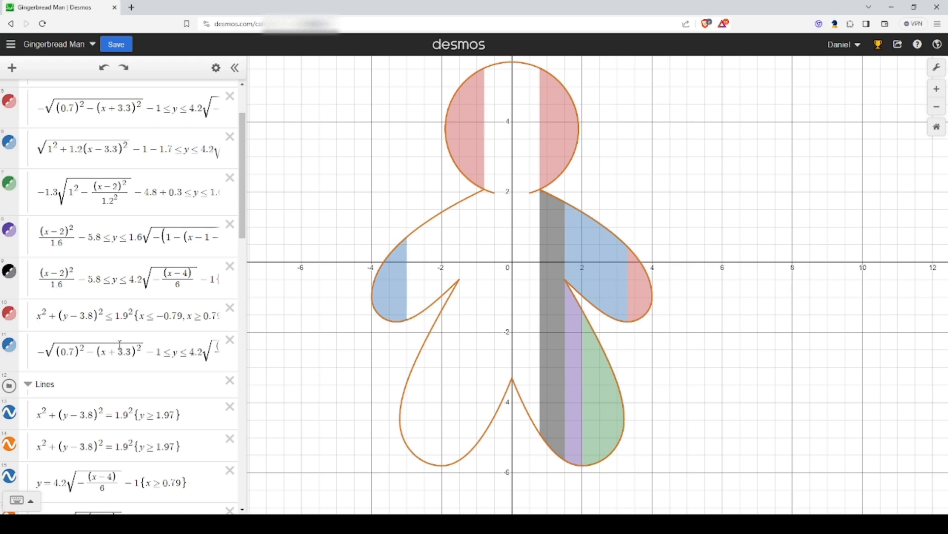
key(ctrl+y)
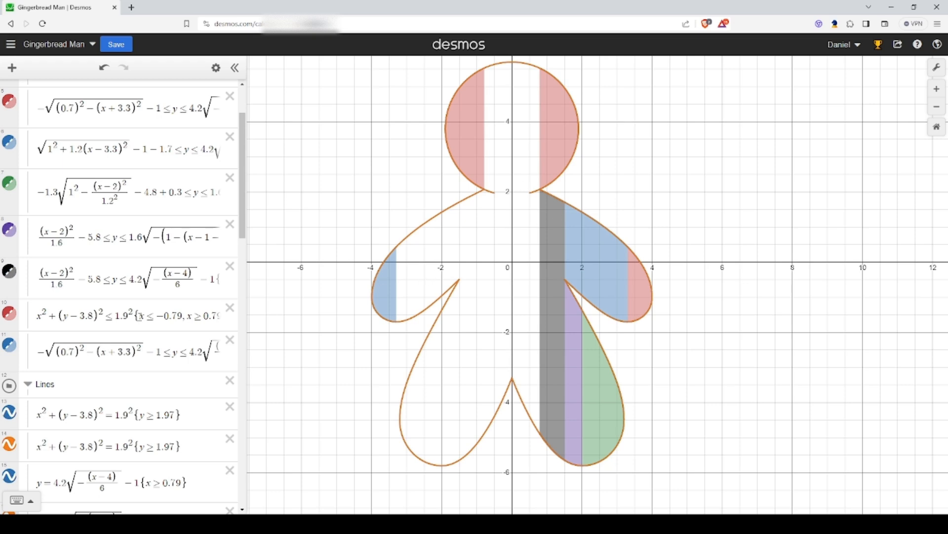
click(132, 324)
scroll(131, 327, down, 3)
scroll(131, 328, up, 4)
scroll(219, 341, down, 4)
scroll(219, 341, down, 1)
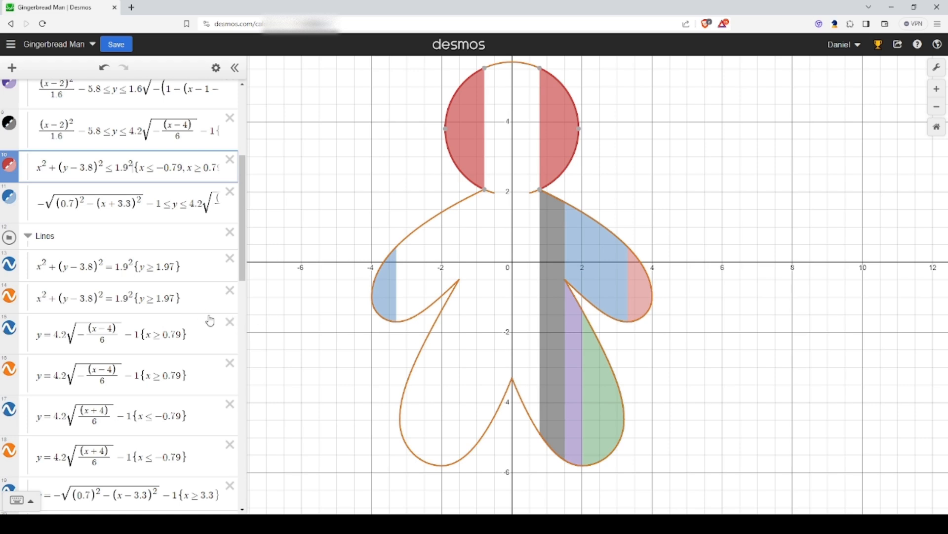
click(191, 203)
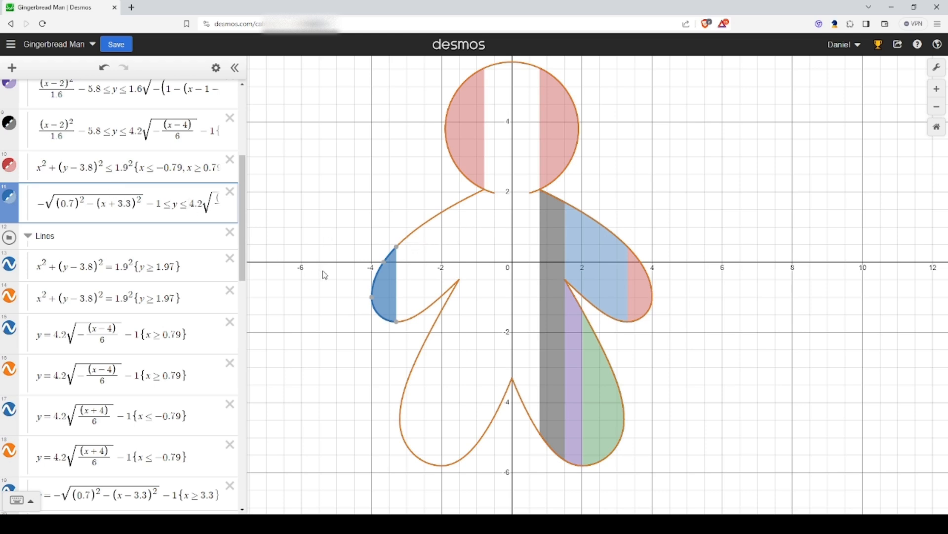
Copy √(1²+1.2(x+3.3)²)−1−1.7 from the left arm's lower curve into a new expression below the left hand's inequality.
scroll(168, 292, up, 4)
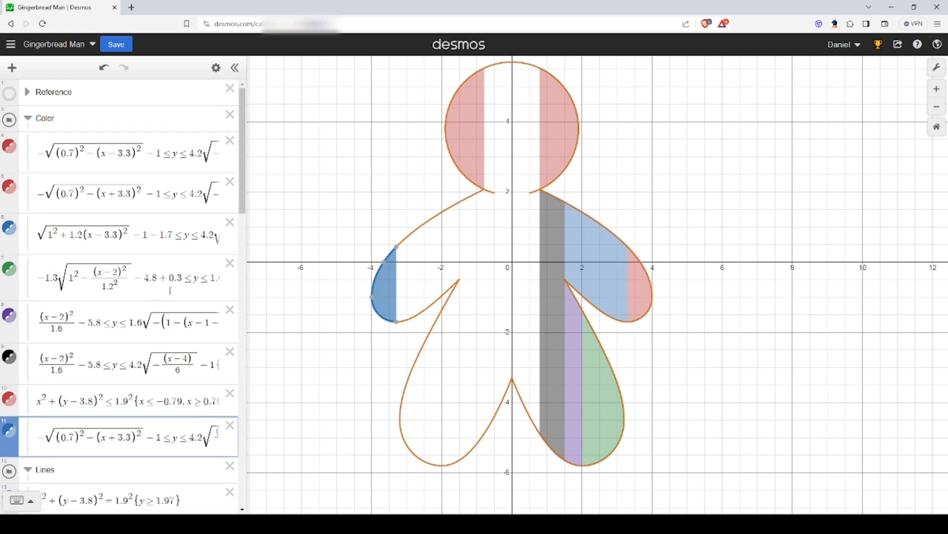
scroll(169, 291, down, 7)
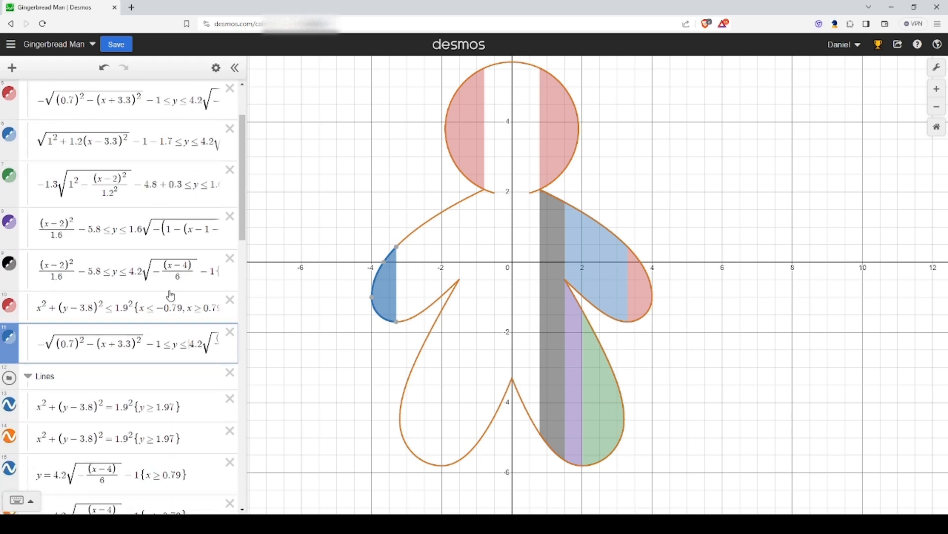
click(421, 309)
drag(53, 454, 190, 454)
scroll(183, 401, up, 11)
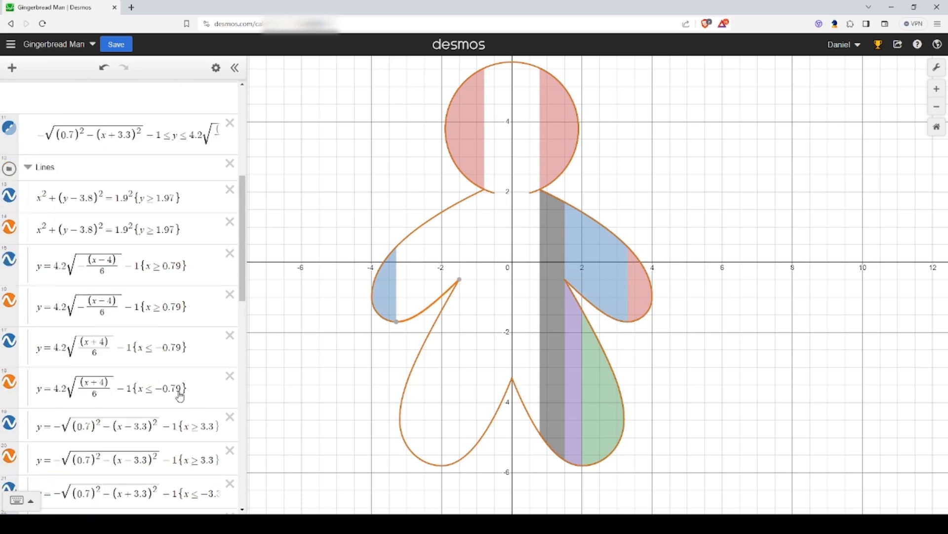
scroll(177, 395, down, 2)
click(177, 345)
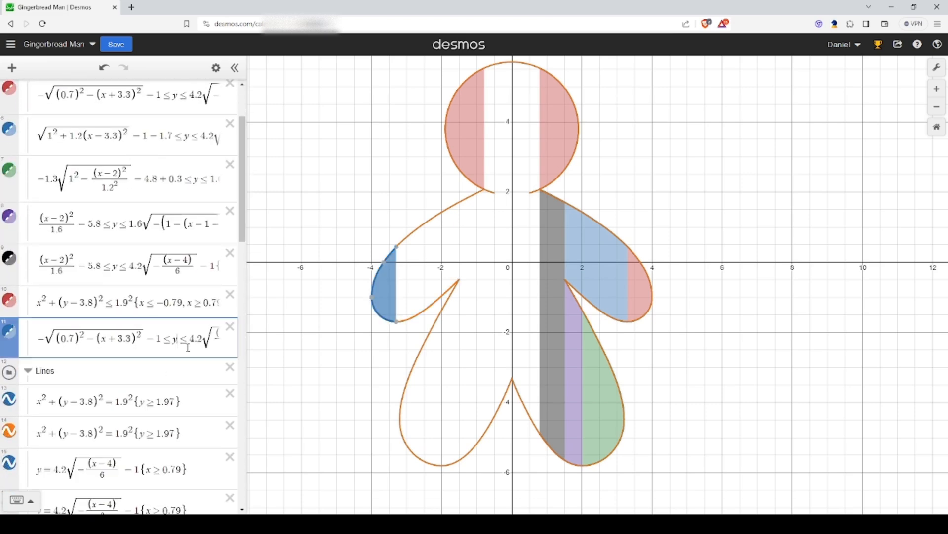
key(Return)
key(ctrl+v)
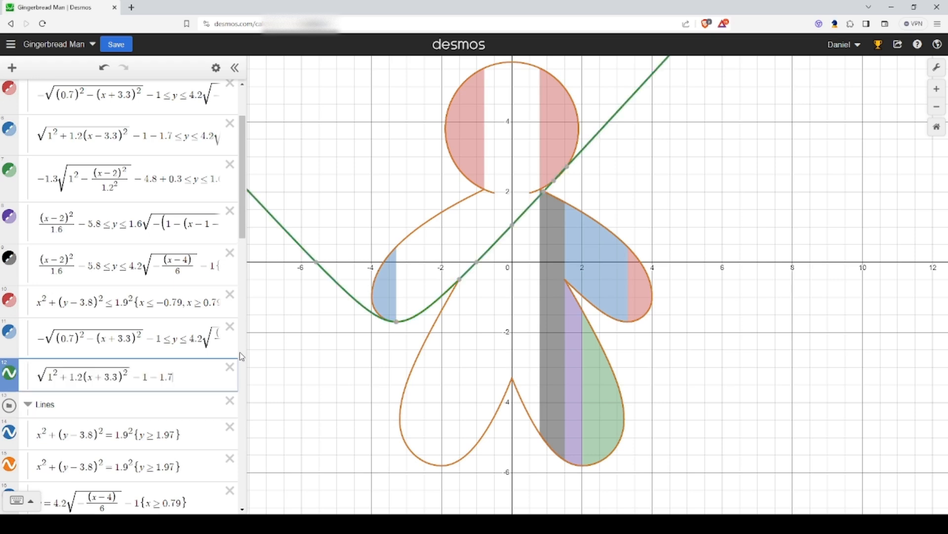
Extend the new left arm expression with ≤ y ≤ and .2√((x+4)/6)−1, copied from the upper arm curve, as its upper bound.
text(<=y<=)
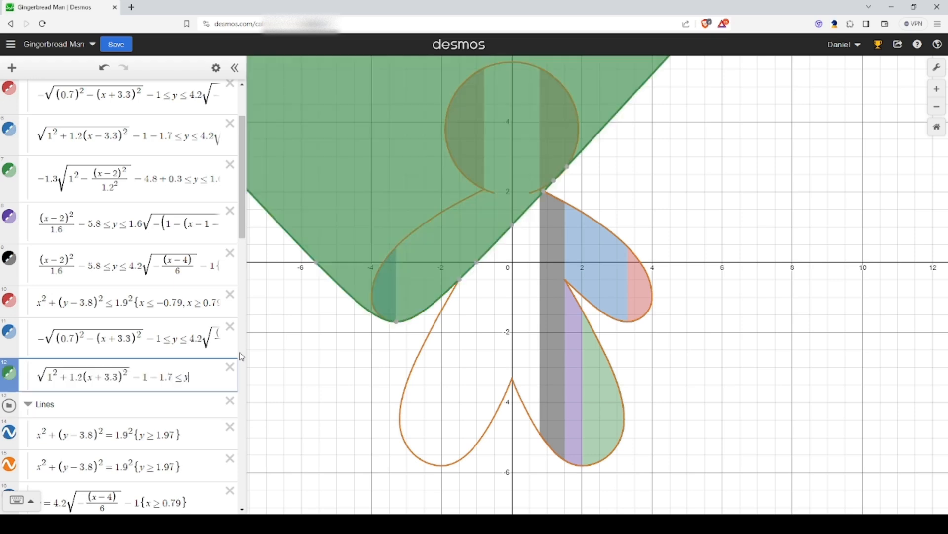
click(440, 218)
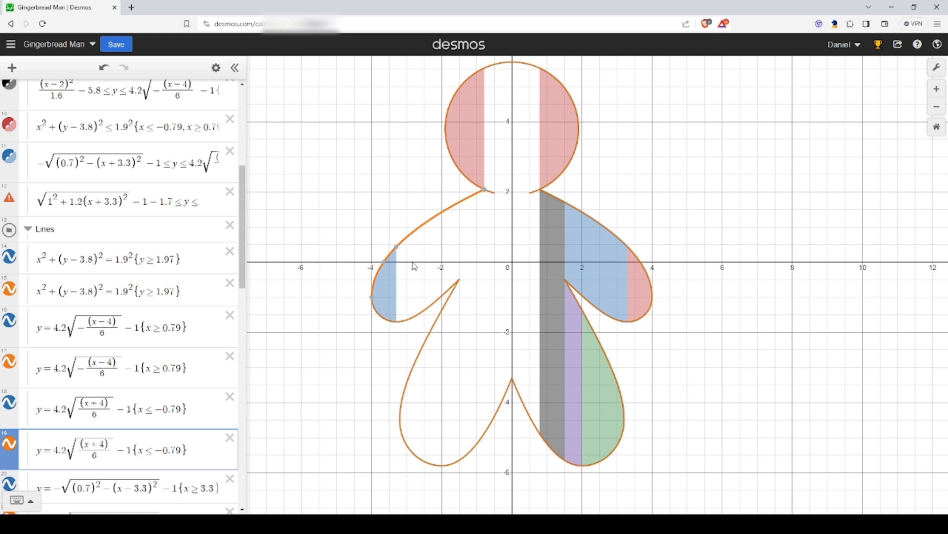
drag(128, 451, 64, 450)
click(130, 451)
drag(131, 451, 52, 458)
scroll(183, 370, up, 5)
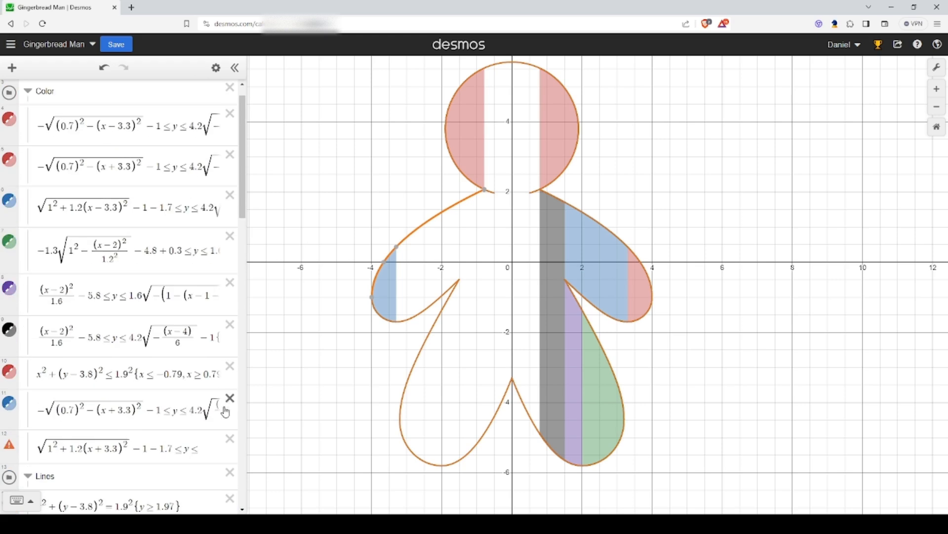
click(210, 448)
key(ctrl+v)
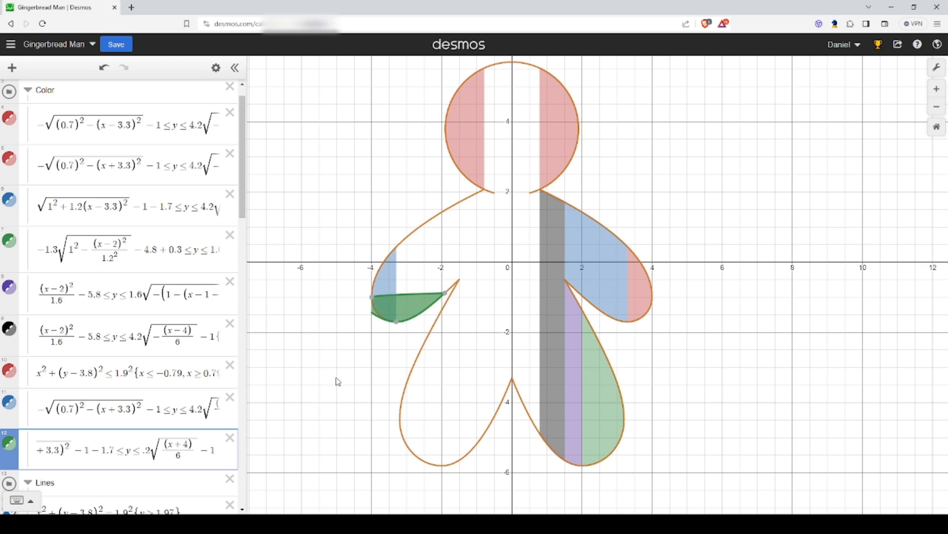
Restrict the left arm's shading inequality to {−1.503 ≥ x ≥ −3.3}, copied from the left arm's lower curve.
text({)
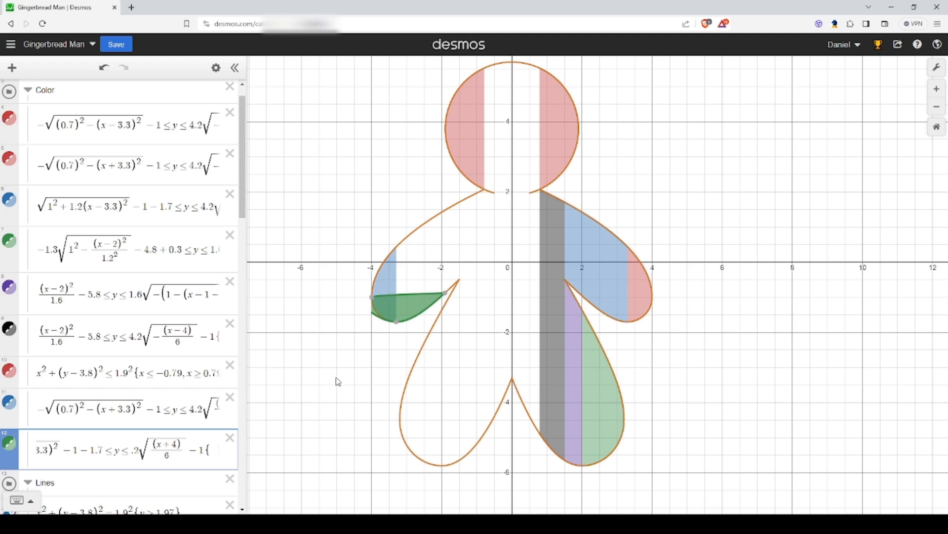
click(456, 286)
scroll(99, 381, down, 4)
click(187, 256)
scroll(187, 267, up, 5)
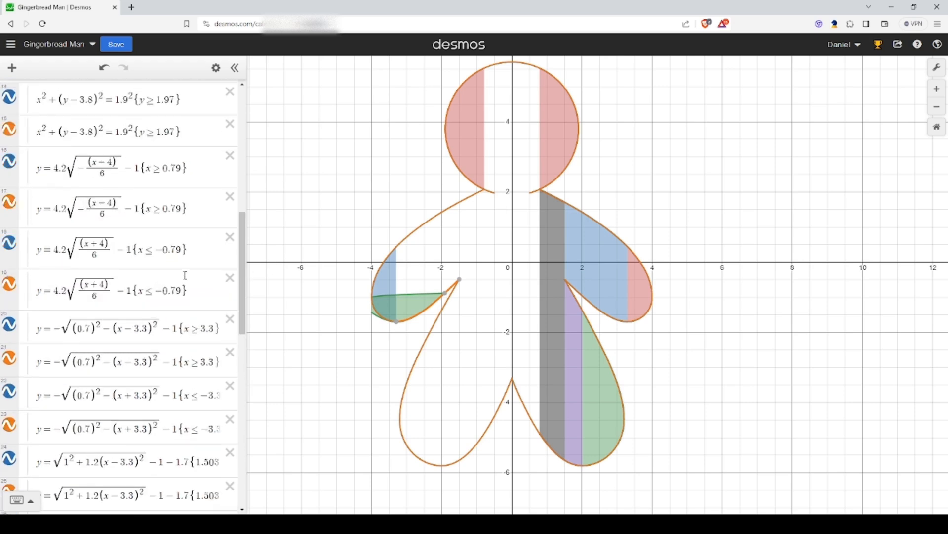
scroll(185, 276, up, 8)
click(185, 423)
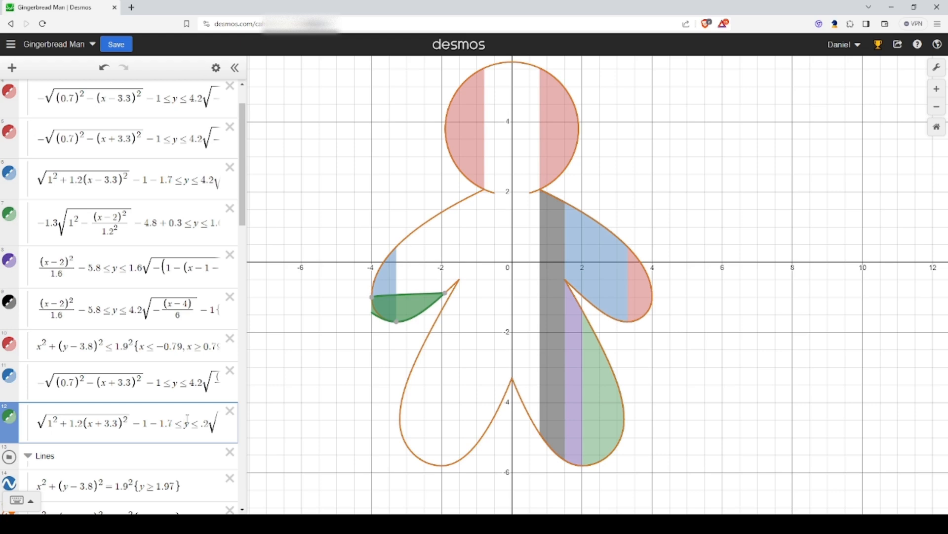
key(End)
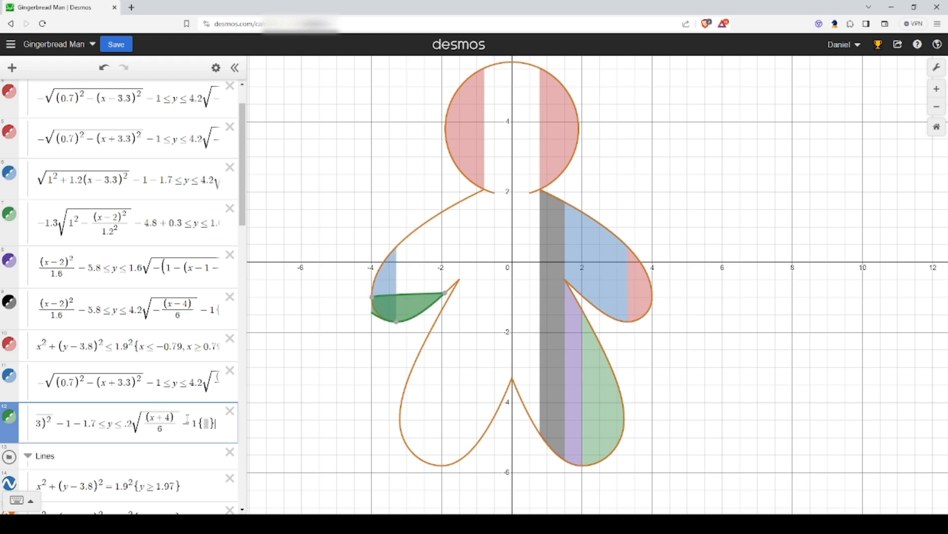
text({−1.503≥x≥−3.3})
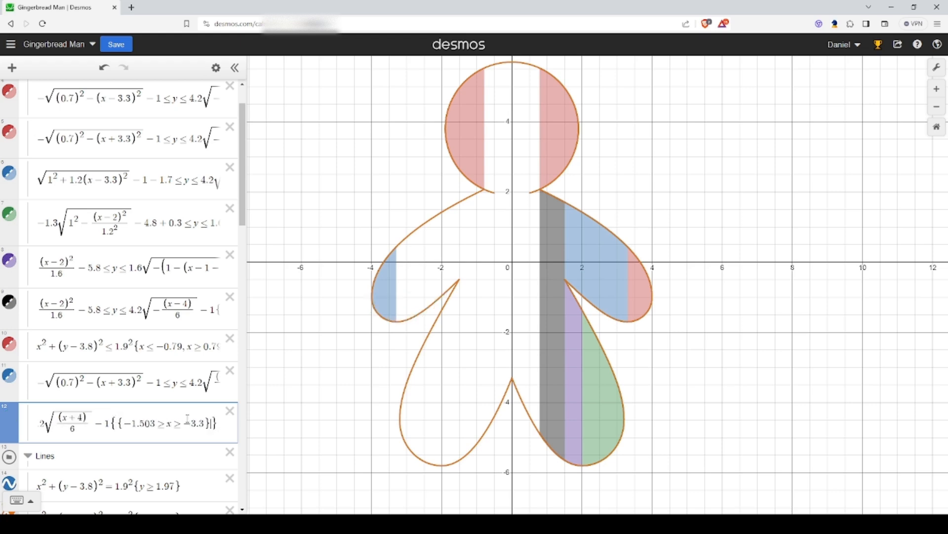
key(ctrl+z)
key(BackSpace)
key(BackSpace)
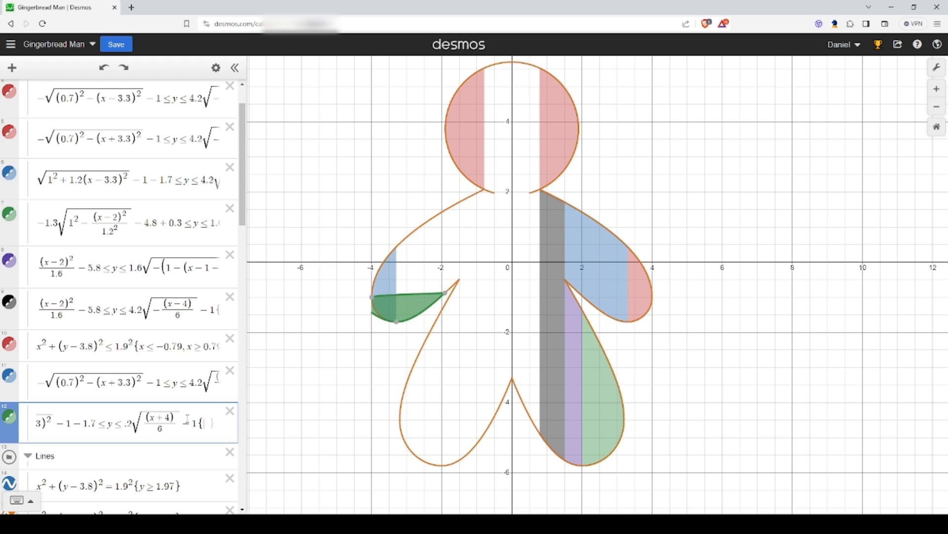
text({−1.503≥x≥−3.3})
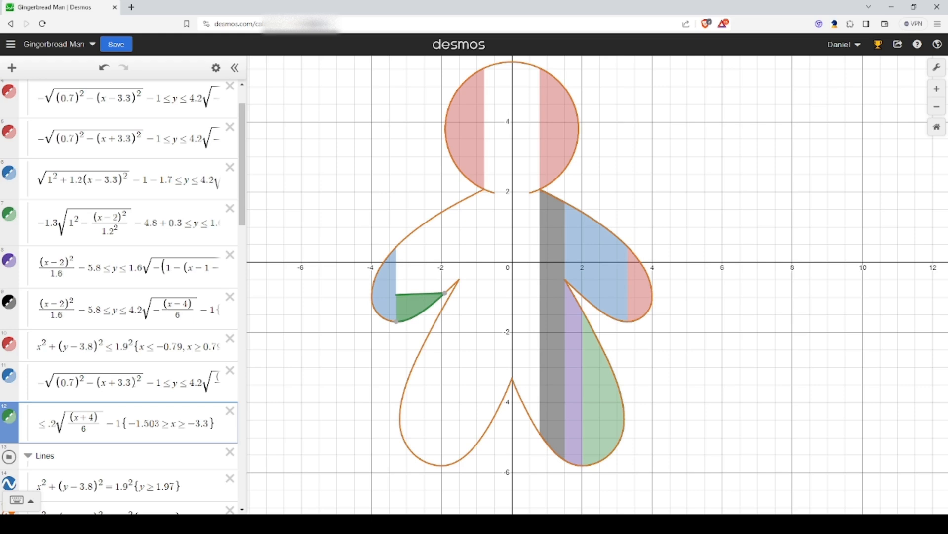
Correct the upper bound of the left arm's inequality to 4.2√((x+4)/6)−1, matching the upper arm curve.
drag(93, 434, 21, 433)
click(110, 420)
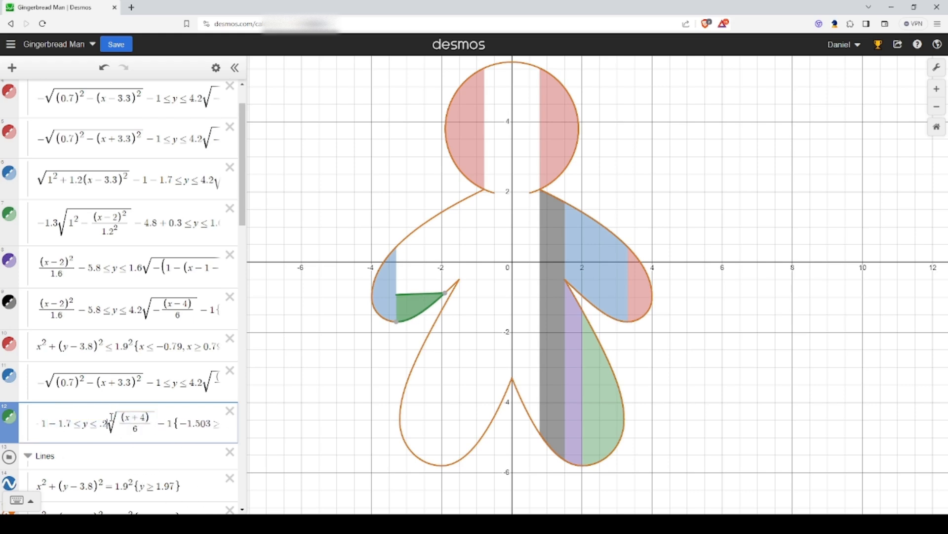
click(451, 218)
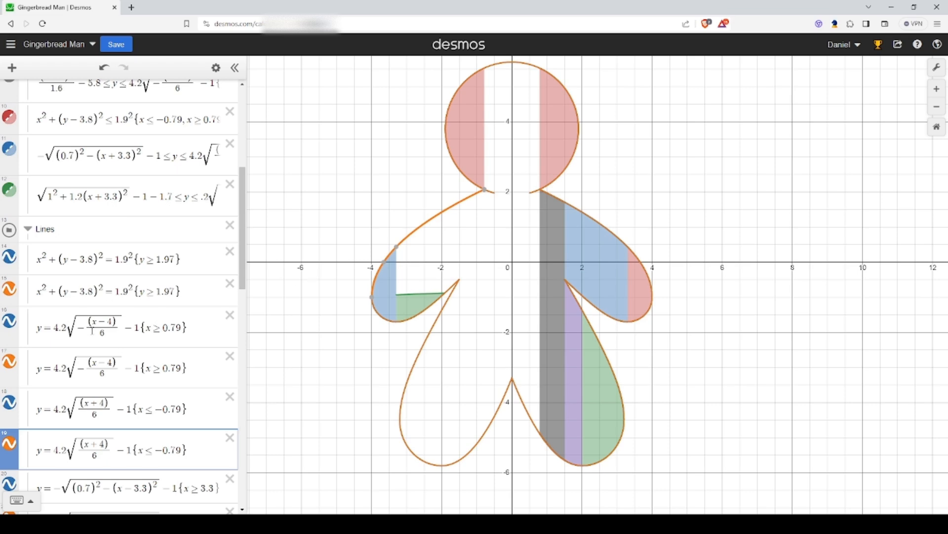
scroll(138, 353, up, 3)
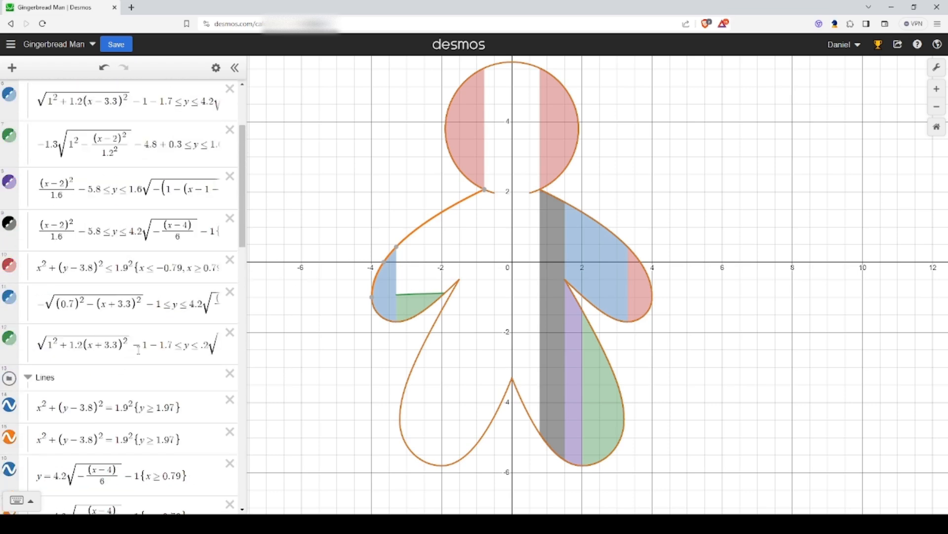
scroll(139, 348, down, 5)
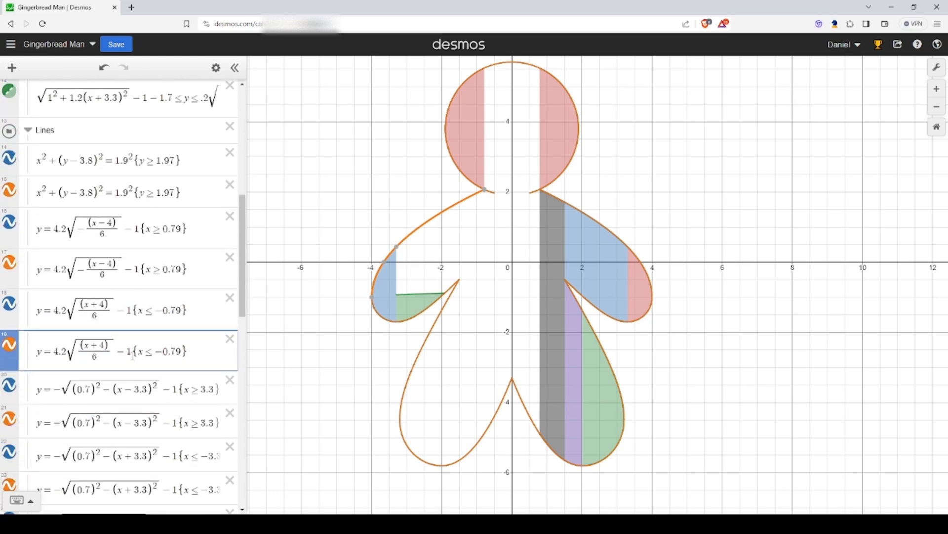
drag(132, 354, 53, 353)
scroll(83, 344, up, 5)
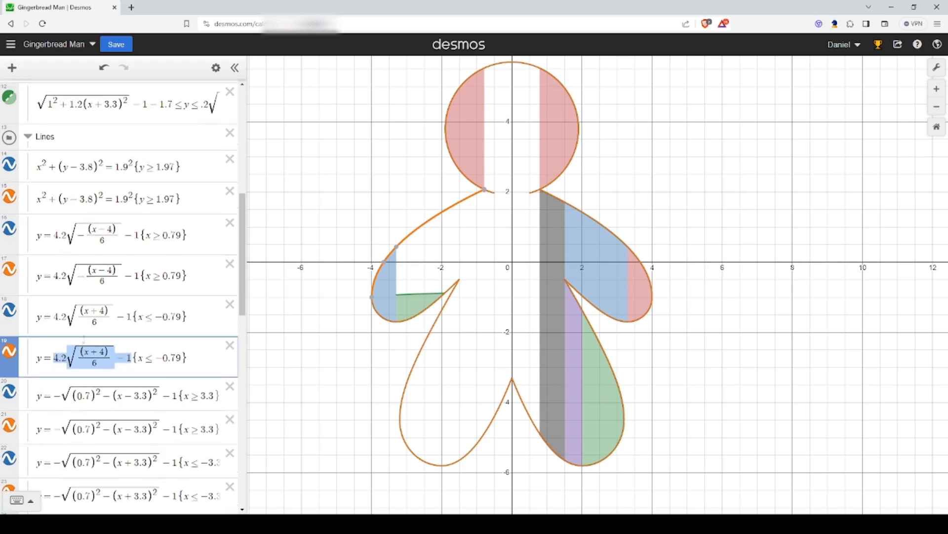
scroll(83, 344, up, 1)
drag(122, 402, 318, 393)
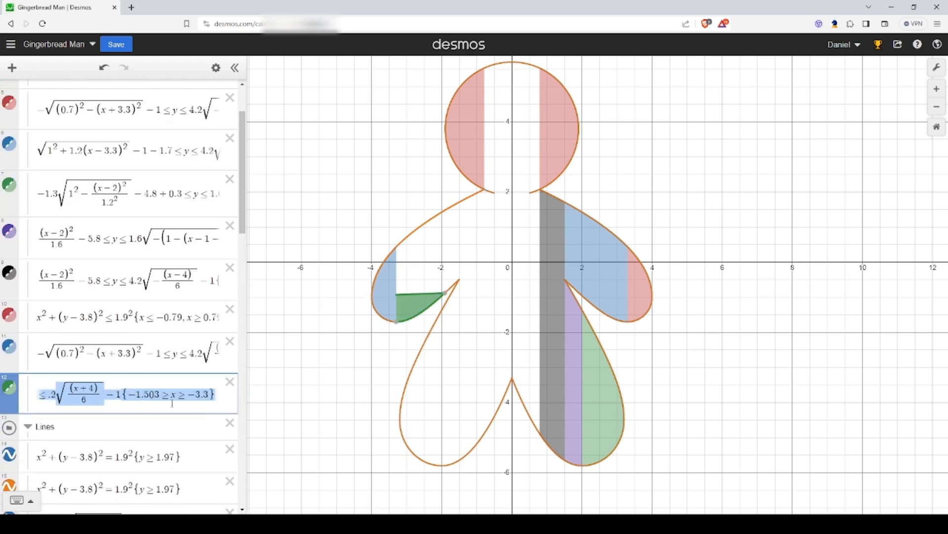
drag(119, 395, 51, 399)
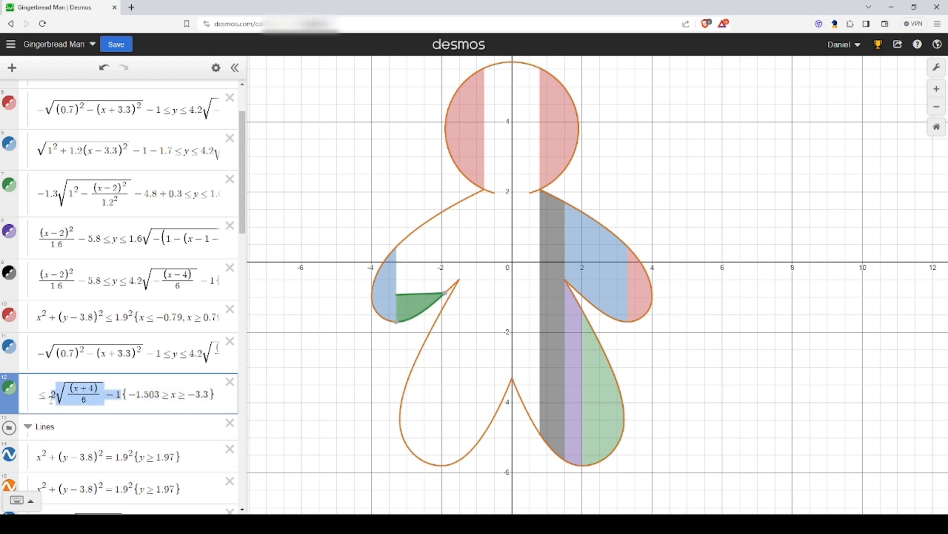
click(49, 400)
text(4.)
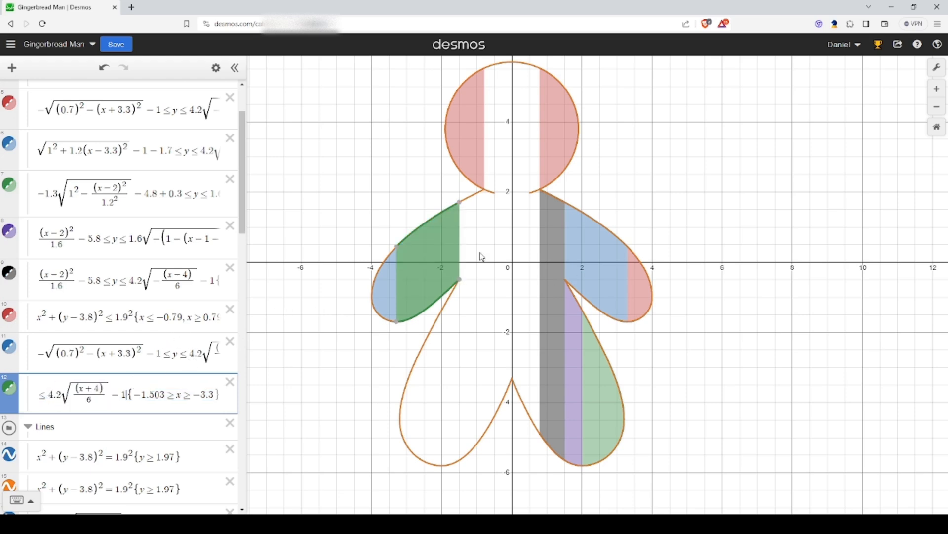
Copy −1.3√(1²−(x+2)²/1.2²)−4.8+0.3 from the left foot's curve into a new expression below the left arm's inequality.
click(409, 451)
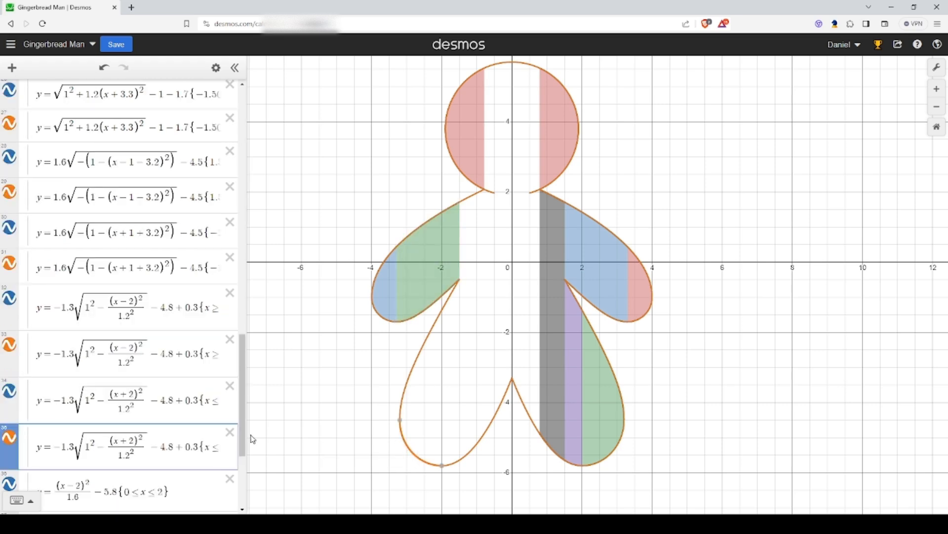
scroll(174, 440, down, 1)
drag(199, 398, 56, 406)
key(ctrl+c)
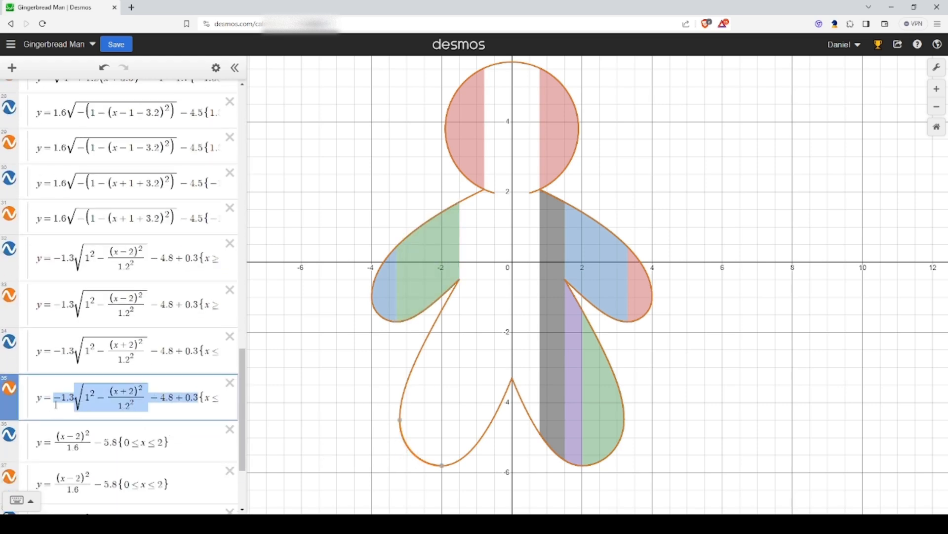
scroll(129, 399, up, 10)
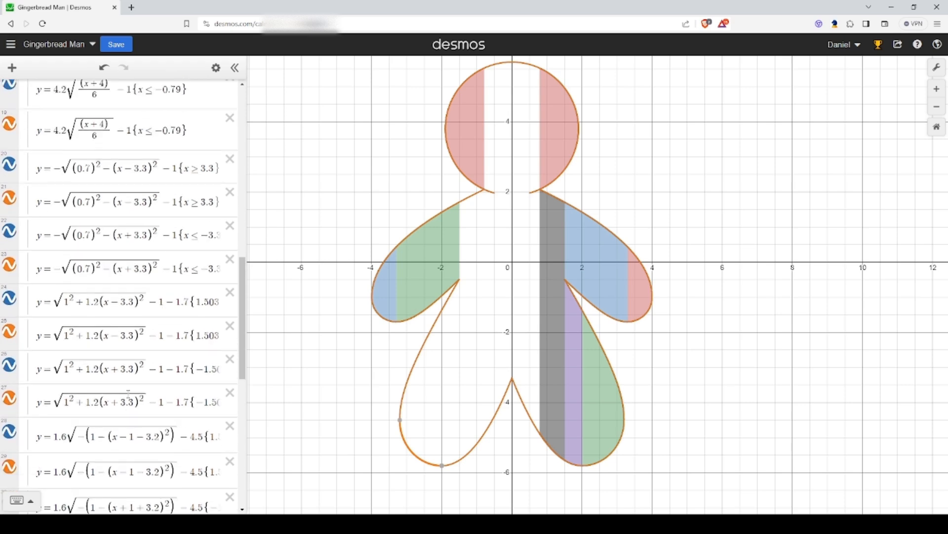
scroll(128, 400, up, 6)
click(176, 353)
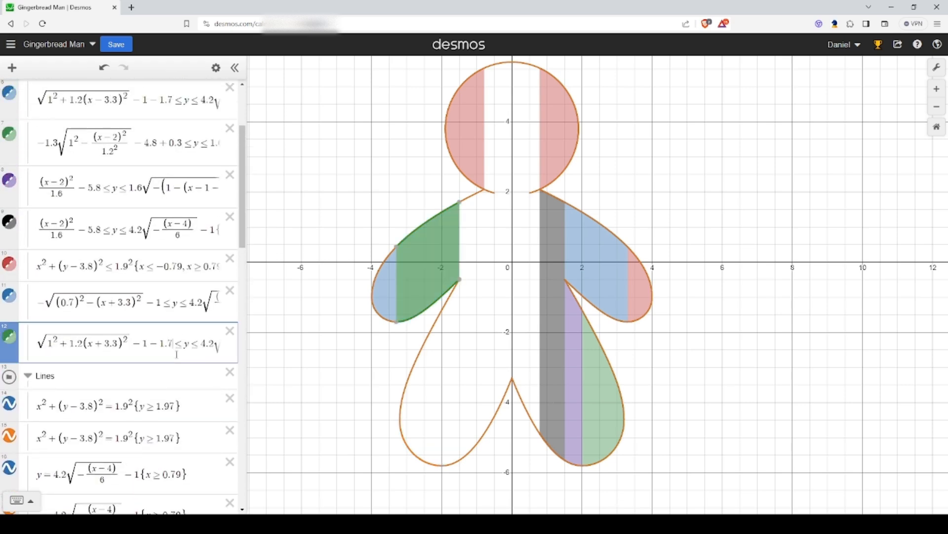
key(Return)
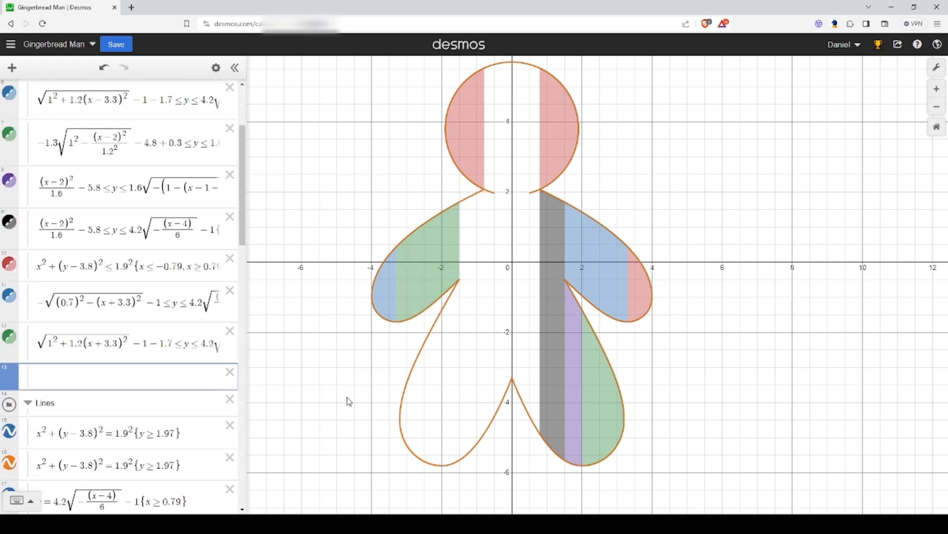
key(ctrl+v)
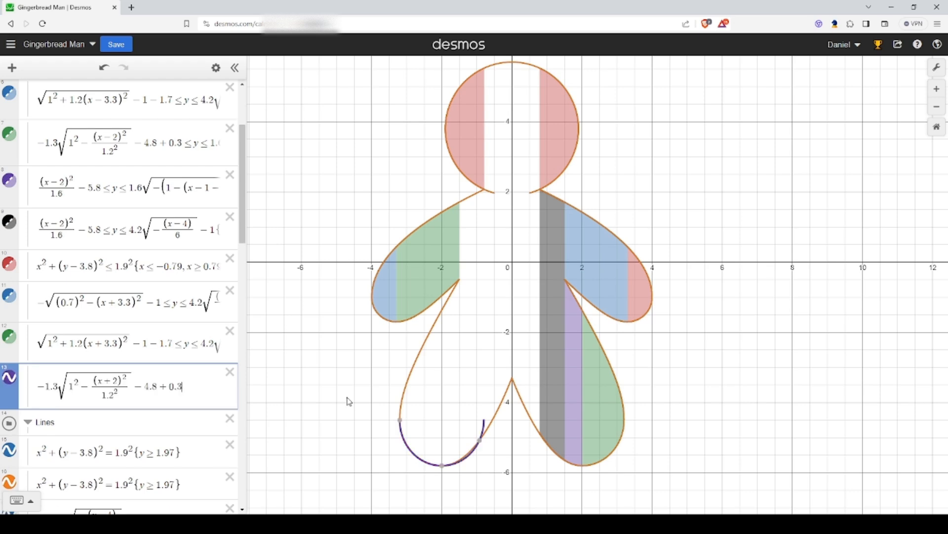
Extend the new left leg expression with ≤ y ≤ and 1.6√(−(1−(x+1+3.2)²))−4.5, copied from the outer leg curve, as its upper bound.
text(<=y<)
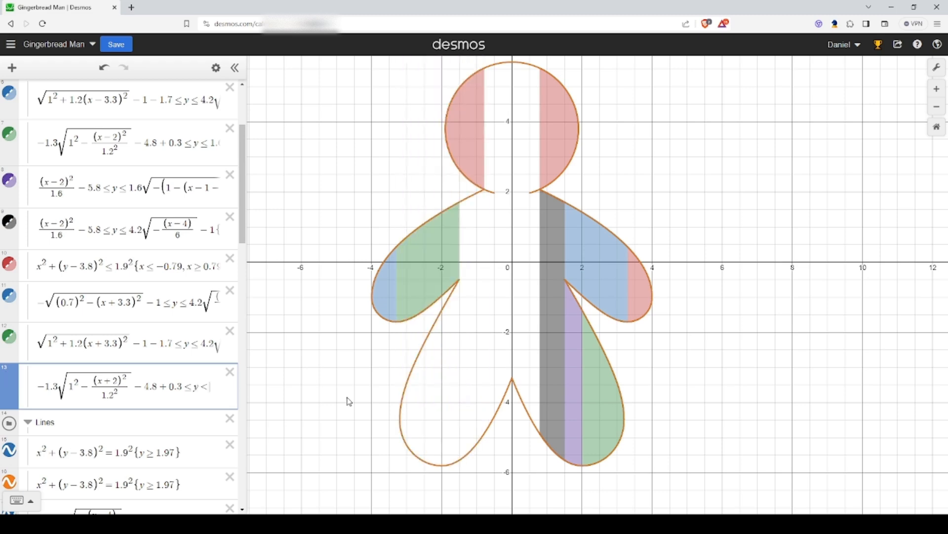
click(423, 371)
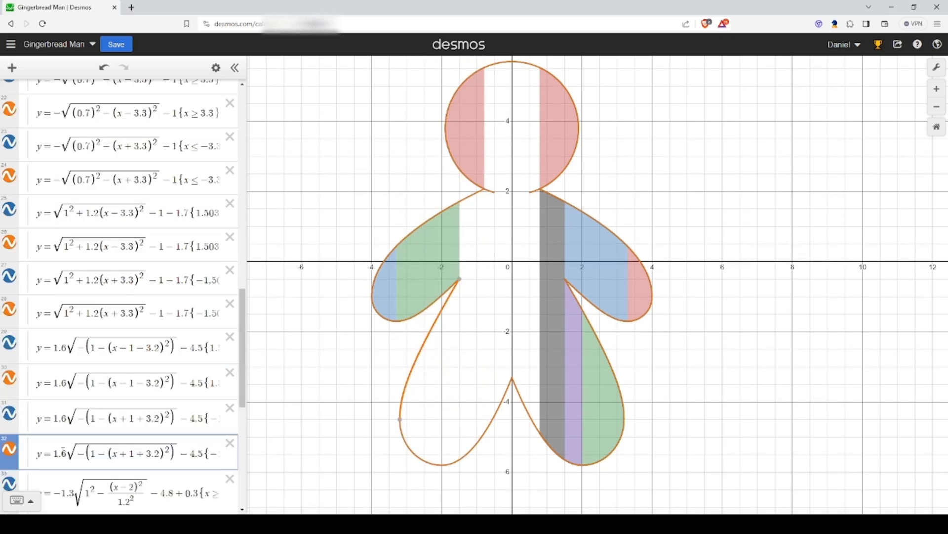
drag(52, 454, 202, 453)
key(ctrl+c)
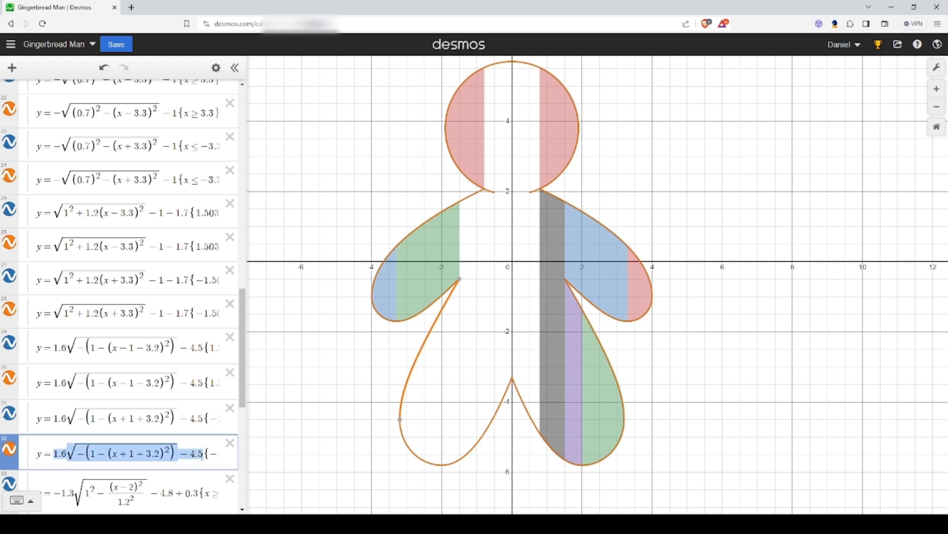
scroll(202, 454, up, 10)
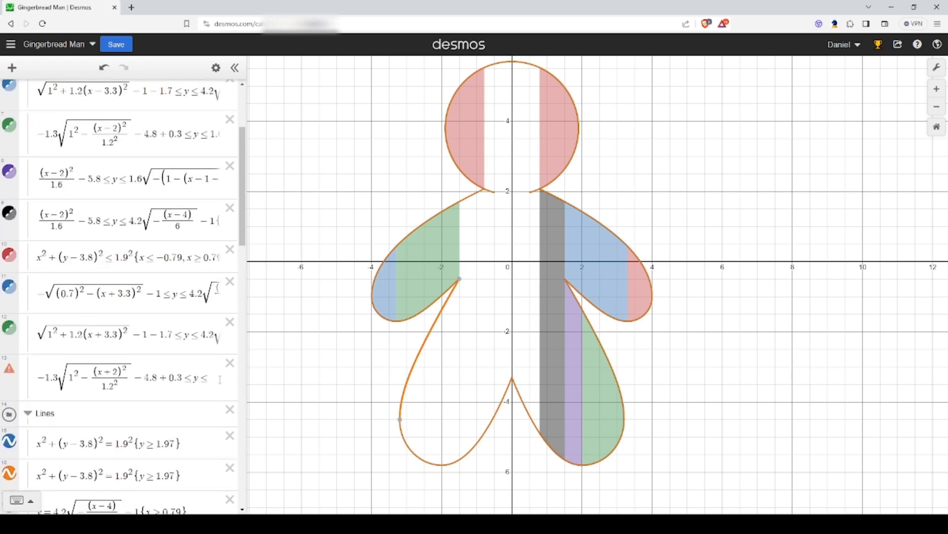
click(211, 379)
key(ctrl+v)
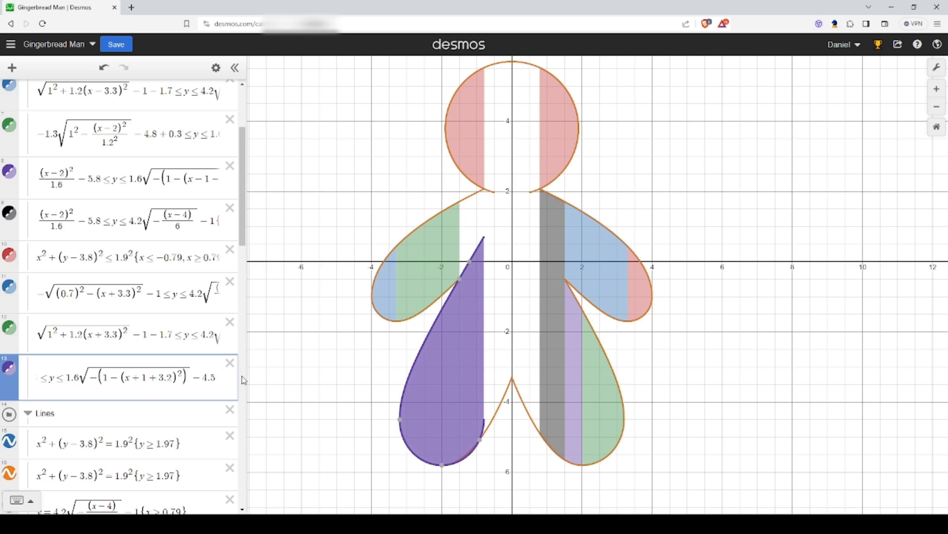
Start a domain restriction at the end of the left leg's inequality and hide its shading to expose the curves beneath.
text({)
click(413, 453)
click(415, 453)
scroll(200, 416, down, 10)
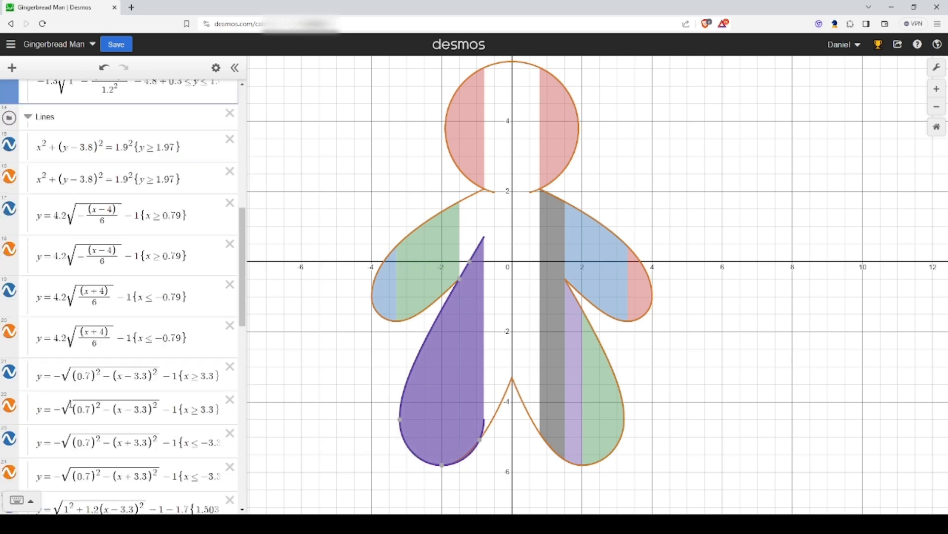
click(471, 430)
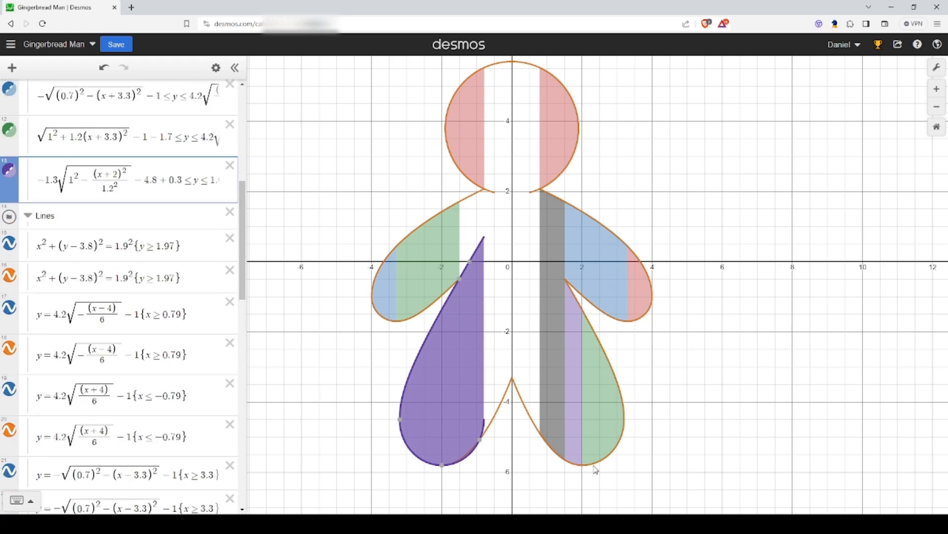
click(9, 170)
scroll(124, 346, down, 5)
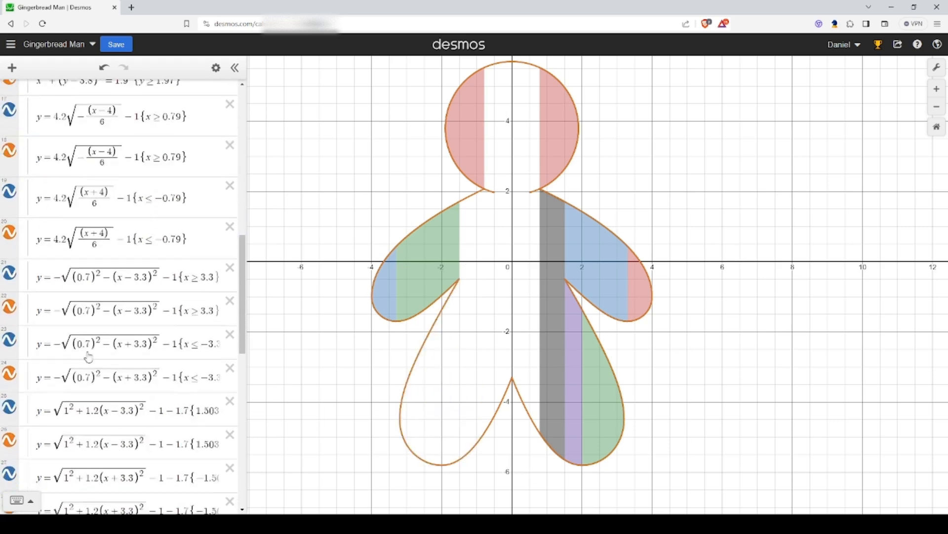
Copy the restriction {x ≤ −2} from the left foot's curve.
click(419, 458)
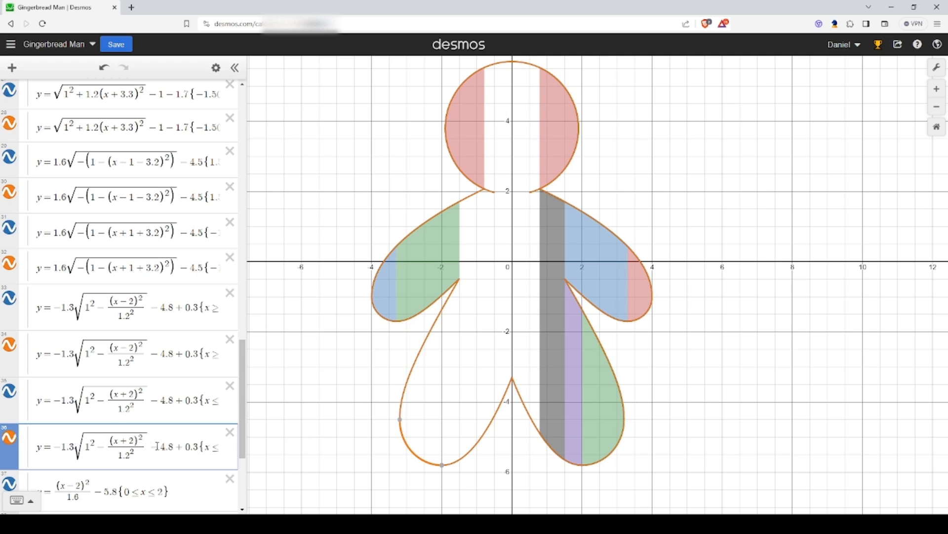
drag(200, 446, 55, 433)
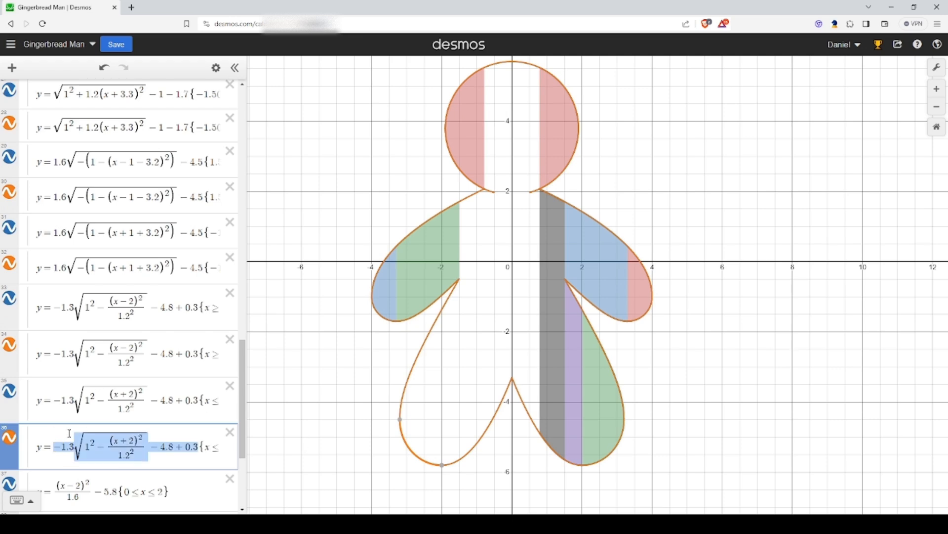
drag(198, 447, 397, 461)
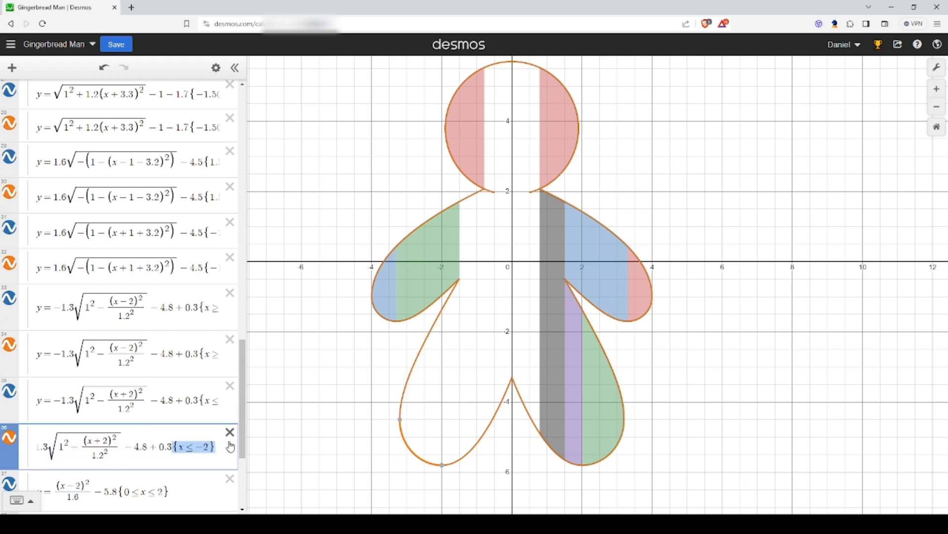
Show the left leg inequality's shading again and complete its restriction as {x ≤ −2}.
scroll(73, 365, up, 15)
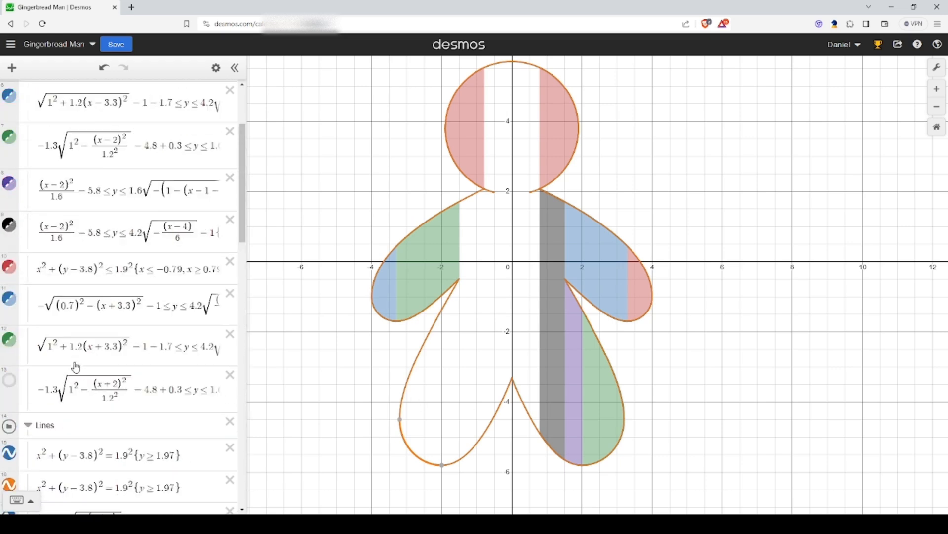
click(8, 389)
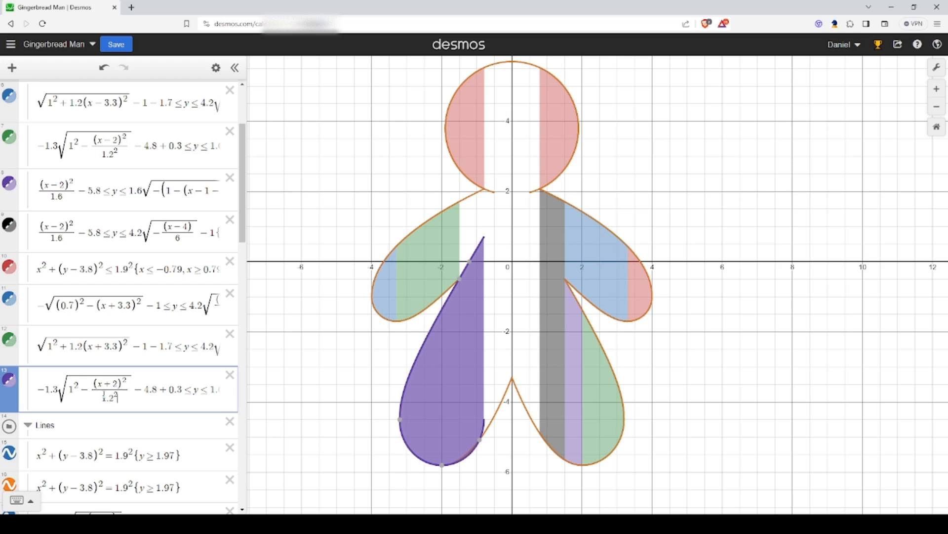
drag(151, 394, 444, 421)
click(207, 390)
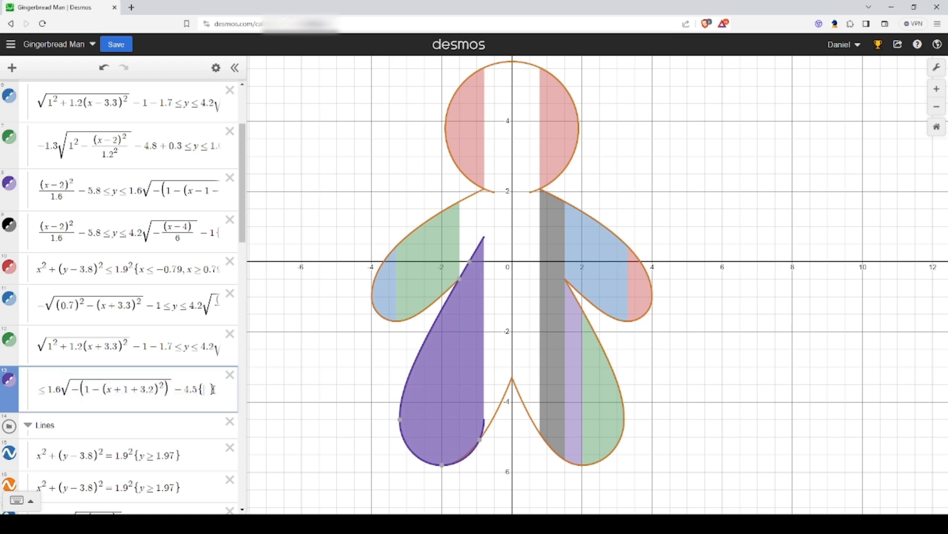
text({x≤−2})
key(ctrl+z)
text(x≤−2)
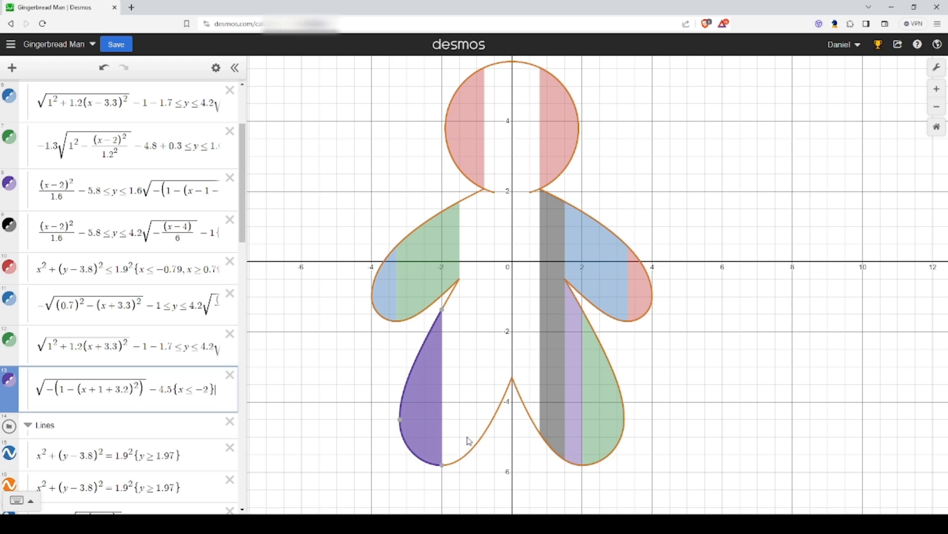
Copy (x+2)²/1.6−5.8{0≥x≥−2} from the inner left leg curve and check the coordinates where the left arm and leg meet.
click(478, 448)
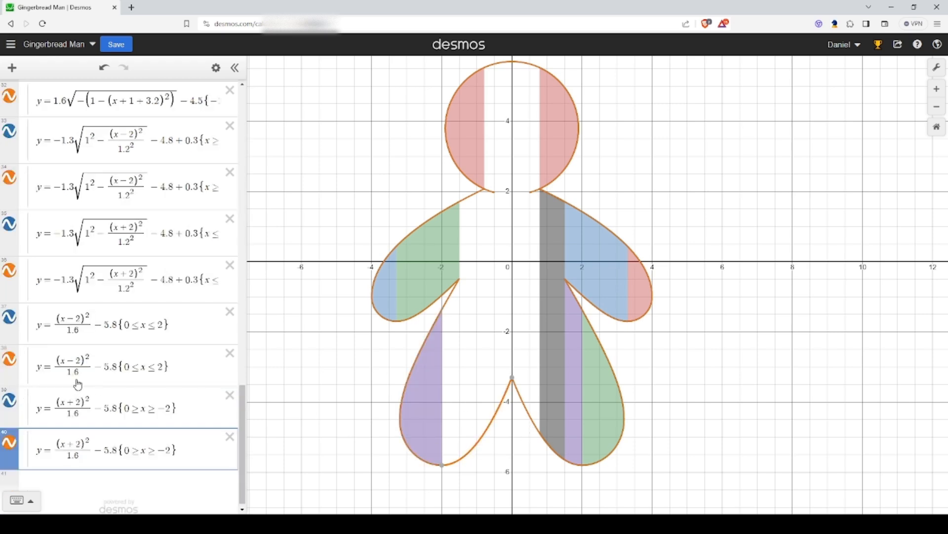
drag(118, 450, 84, 452)
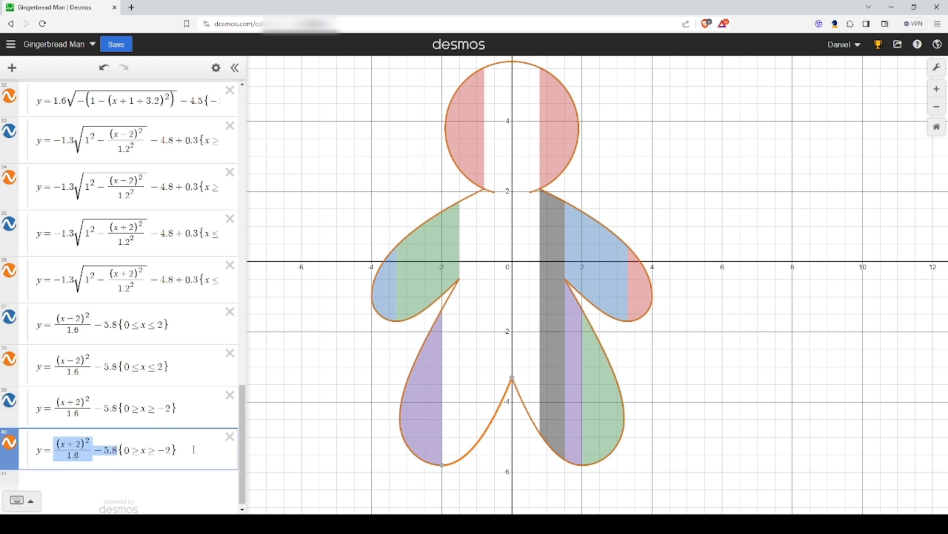
drag(193, 449, 74, 444)
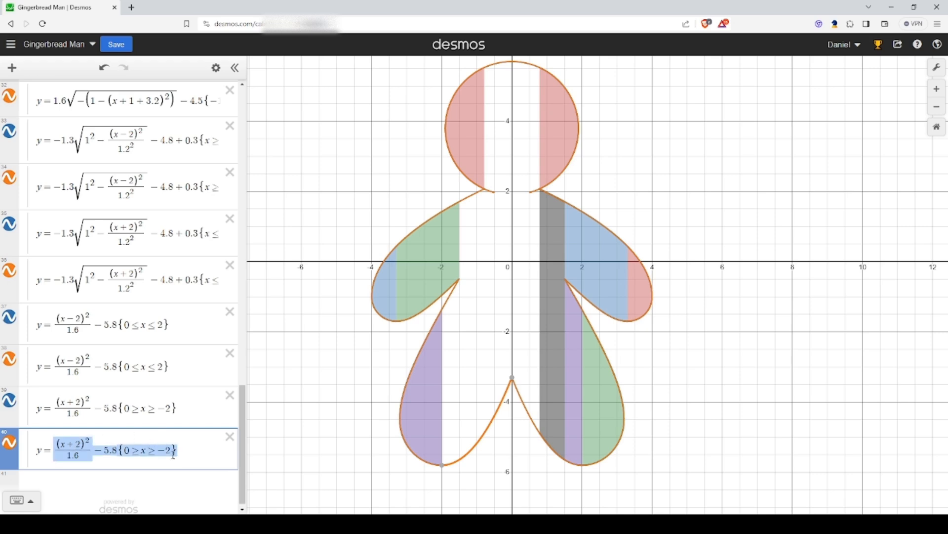
click(135, 451)
drag(159, 451, 131, 450)
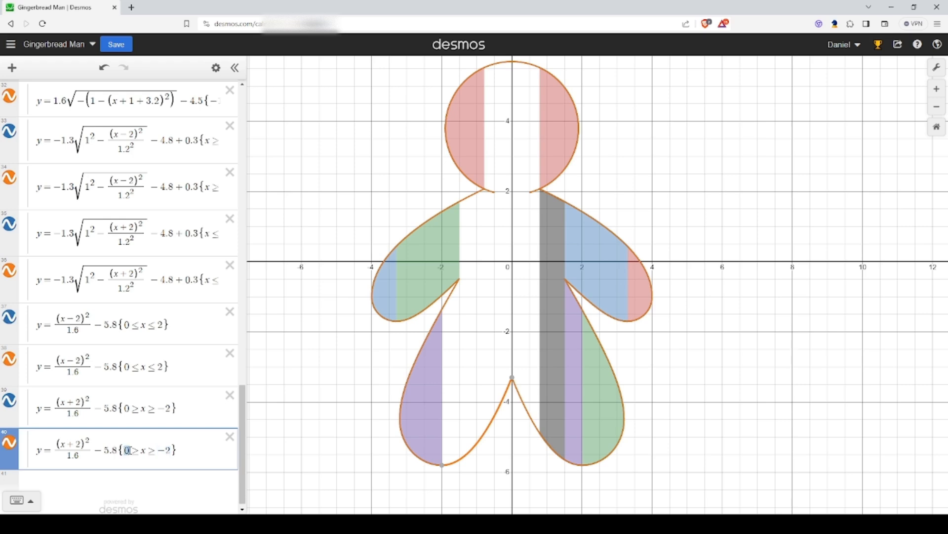
mouse_move(443, 466)
click(459, 282)
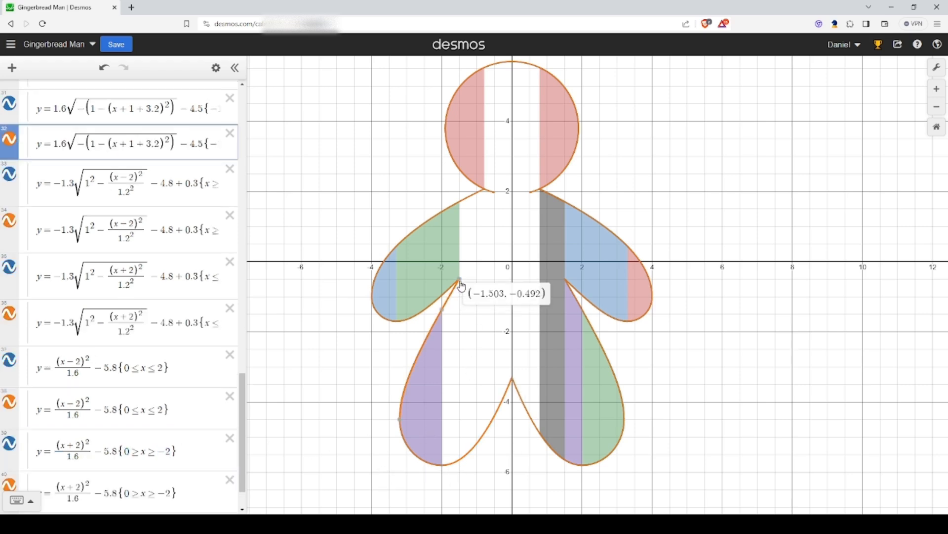
Create a new expression below the left leg's inequality from the copied (x+2)²/1.6−5.8{0≥x≥−2}, followed by ≤ y ≤.
scroll(73, 450, up, 20)
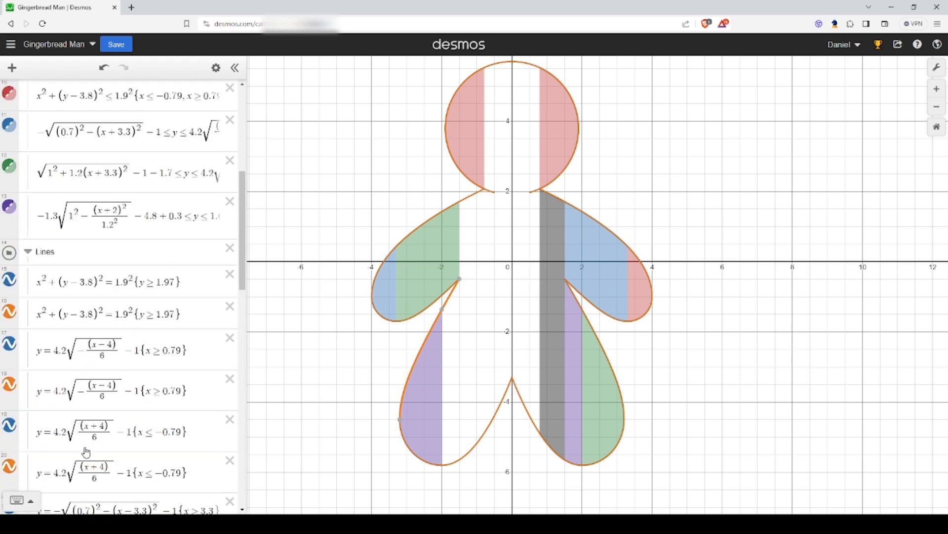
click(175, 418)
key(Return)
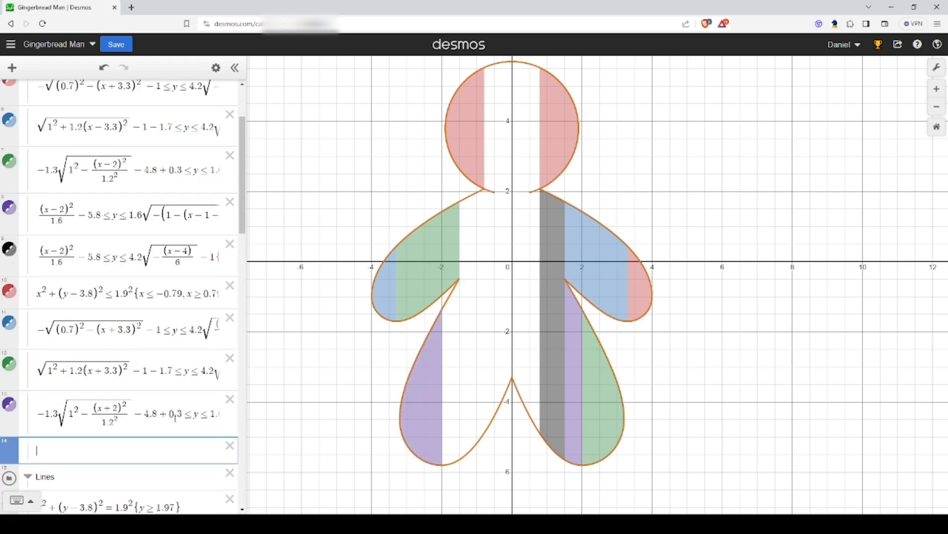
text((x+2)^2/1.6-5.8{0≥x≥-2})
text(<=y)
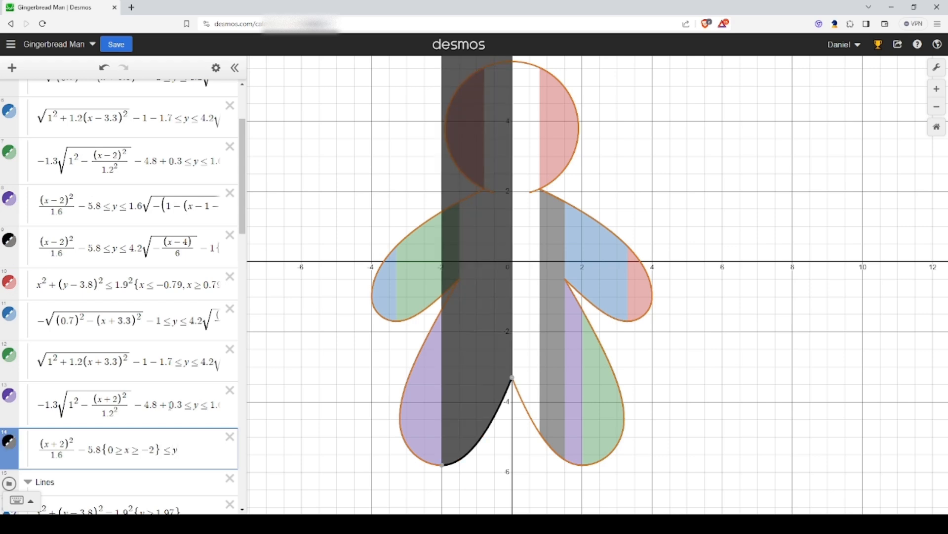
text(<)
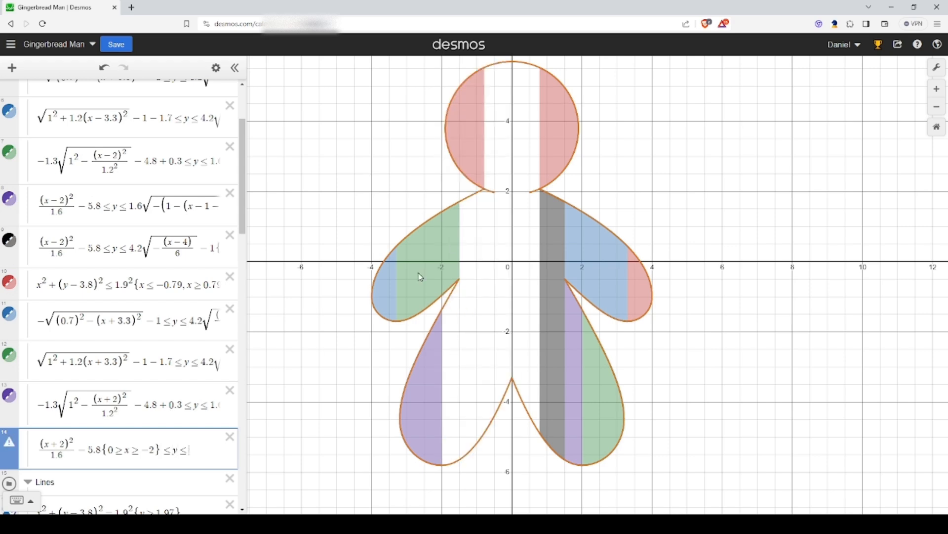
Copy 1.6√(−(1−(x+1+3.2)²))−4.5 from the outer left leg curve.
click(450, 304)
drag(200, 455, 51, 454)
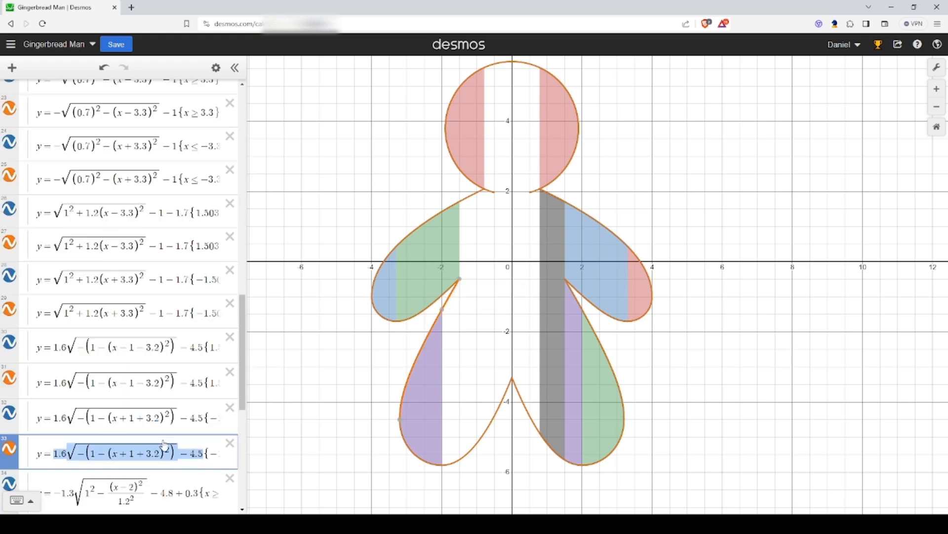
scroll(163, 410, down, 3)
scroll(158, 375, up, 10)
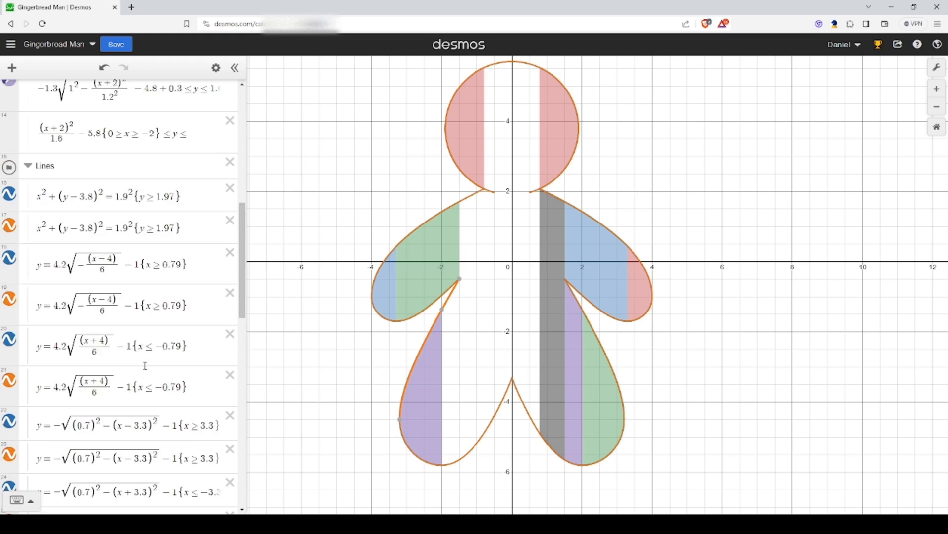
Move ≤ y ≤ ahead of the restriction {0≥x≥−2} and insert 1.6√(−(1−(x+1+3.2)²))−4.5 as the upper bound.
click(205, 136)
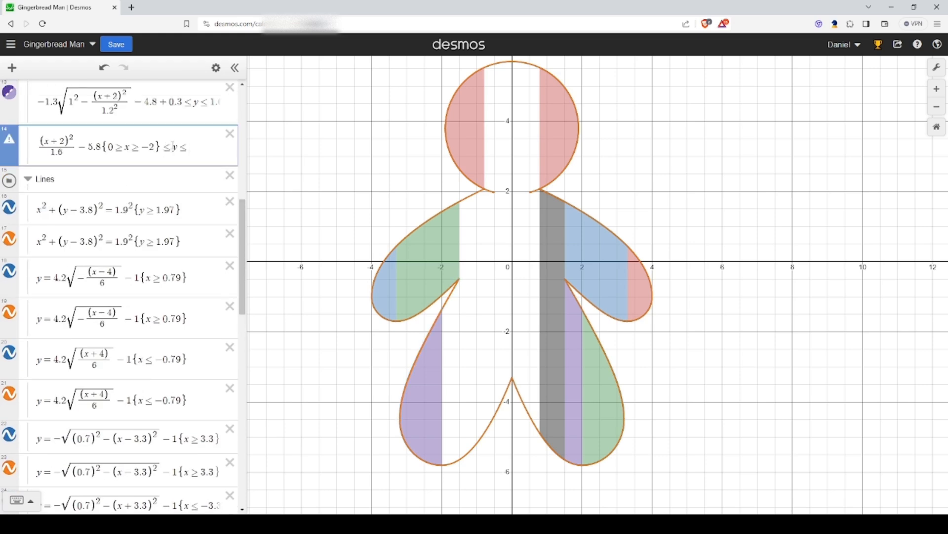
key(BackSpace)
key(BackSpace)
key(BackSpace)
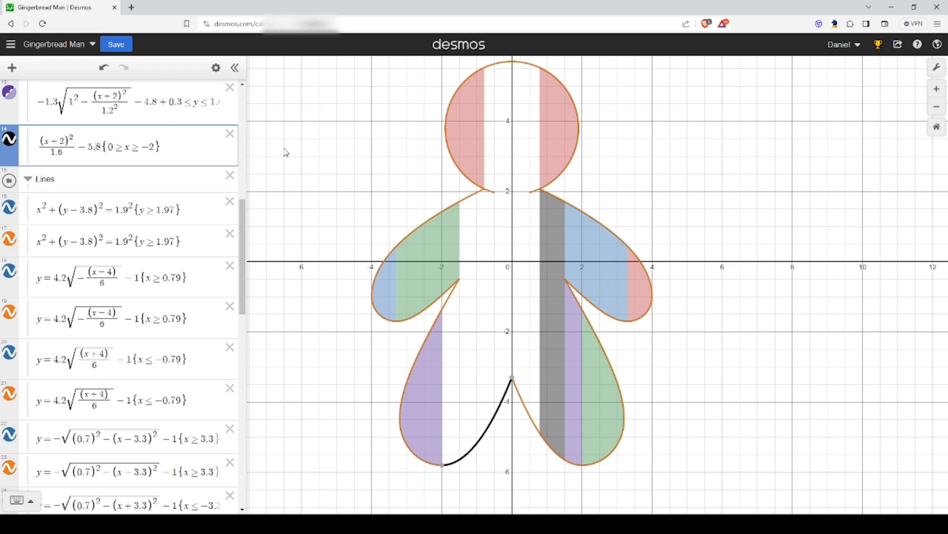
text(<=y<)
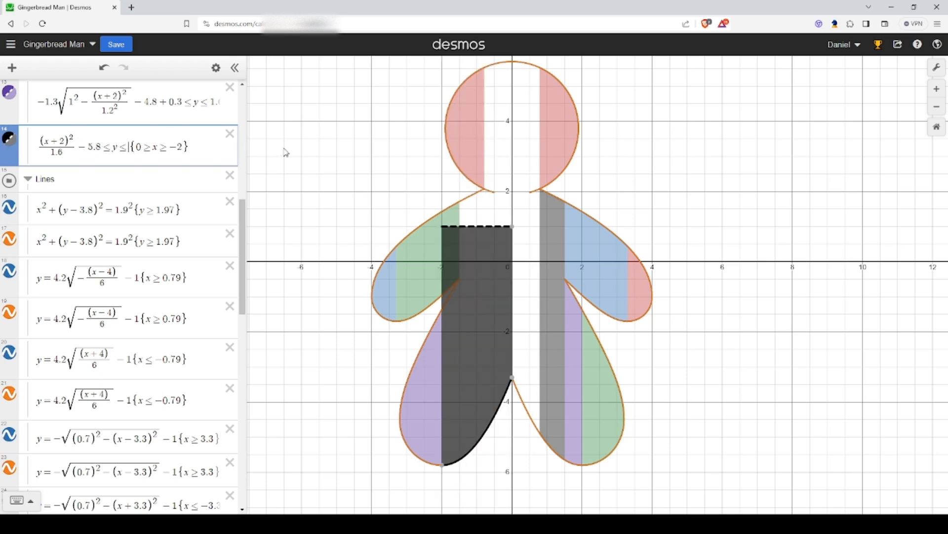
text(1.6sqrt(-(1-(x+1+3.2)^2))-4.3)
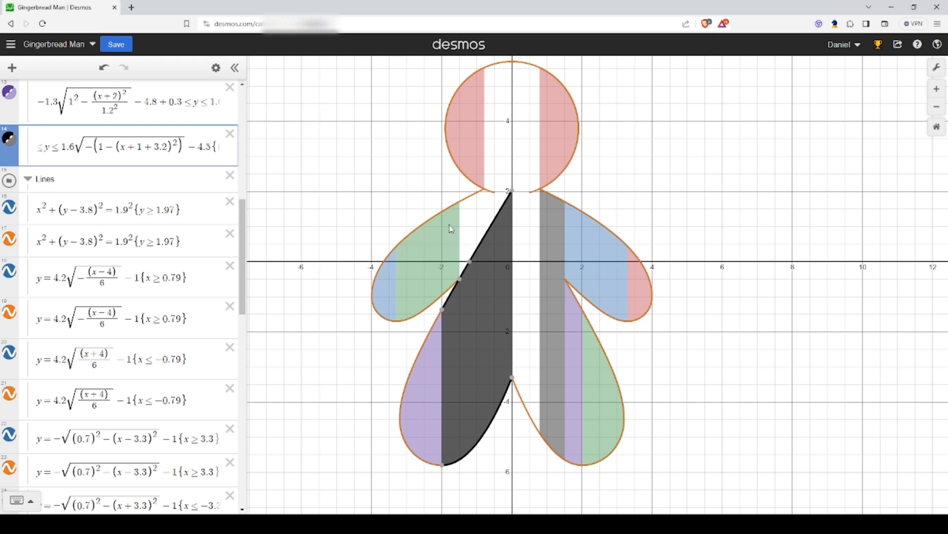
Look up and copy the −1.503 limit in the restriction of the left arm's lower curve.
click(439, 301)
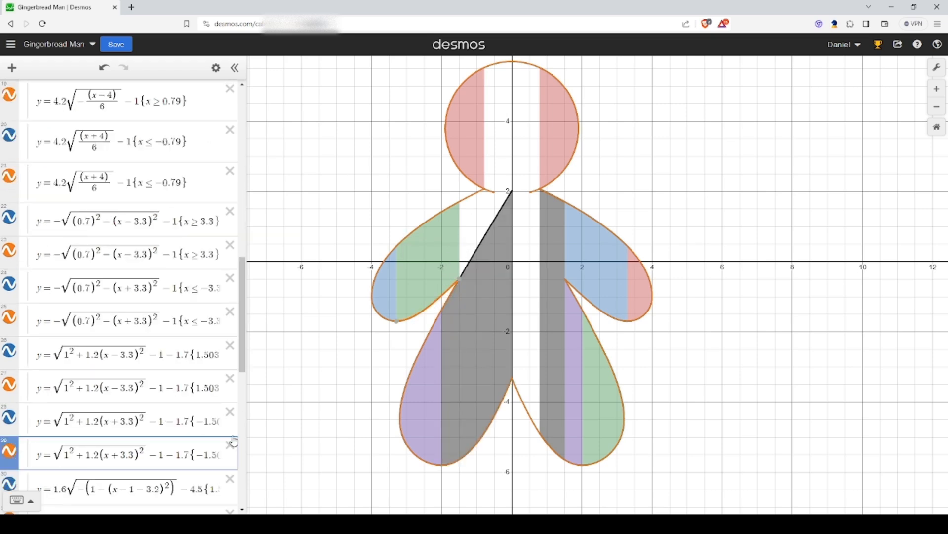
drag(206, 455, 299, 462)
click(163, 452)
double_click(162, 455)
Replace the 0 in the new leg inequality's restriction with −1.503.
scroll(131, 431, up, 12)
scroll(130, 425, down, 1)
scroll(129, 425, up, 1)
scroll(110, 328, down, 7)
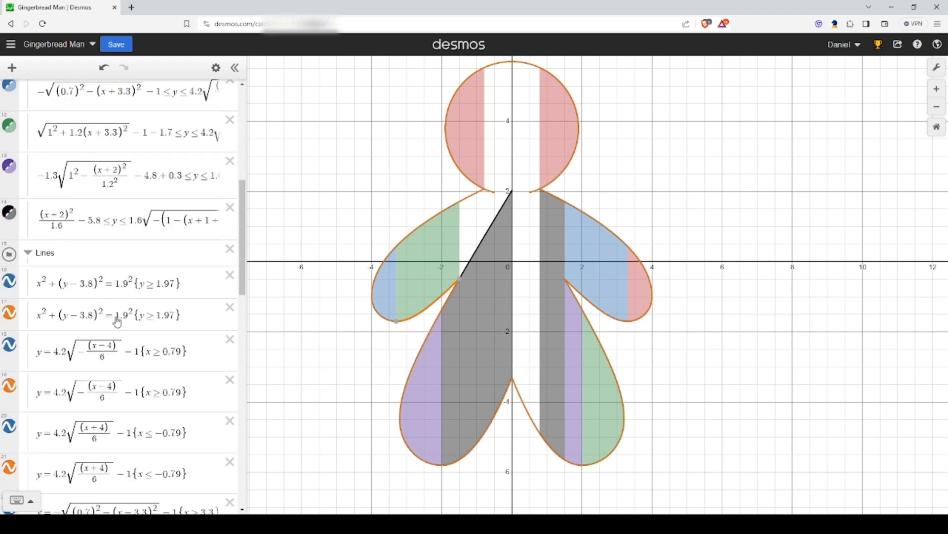
click(162, 218)
drag(361, 216, 289, 246)
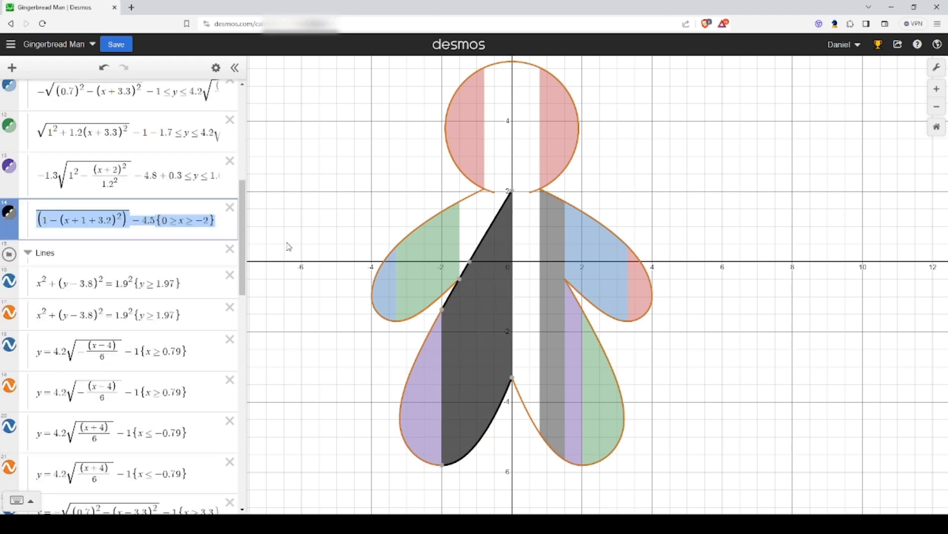
double_click(160, 219)
text(-1.503)
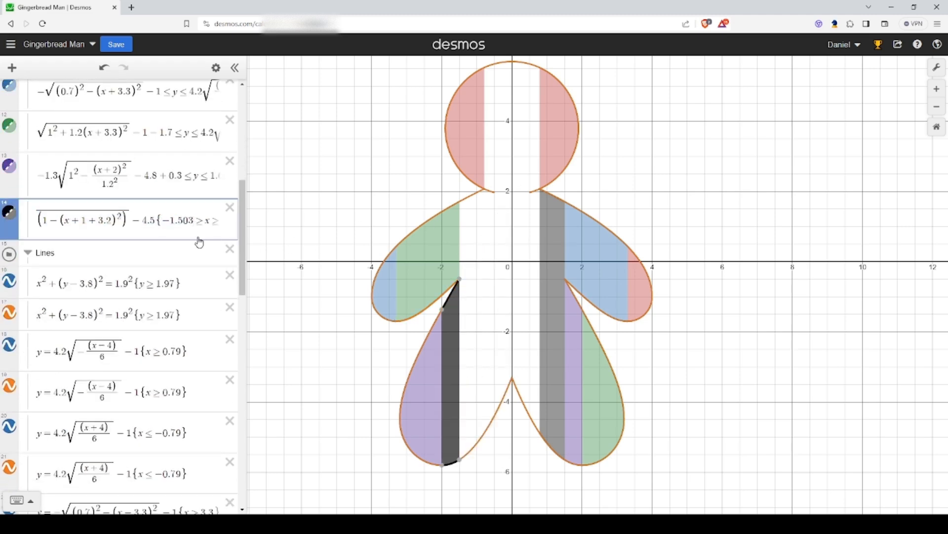
Copy 4.2√((x+4)/6)−1{x≤−0.79} from the left arm's upper curve into a new expression below the black left leg inequality.
click(480, 196)
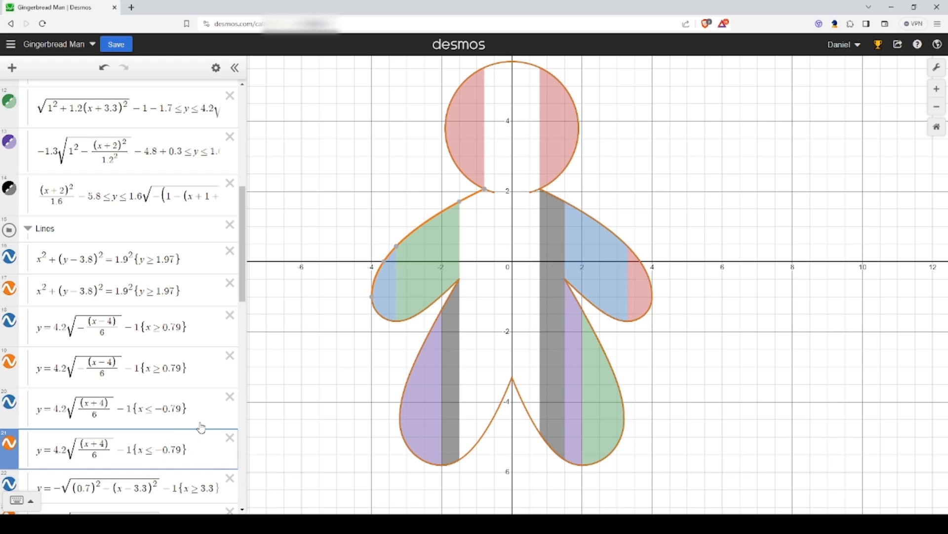
drag(202, 454, 50, 457)
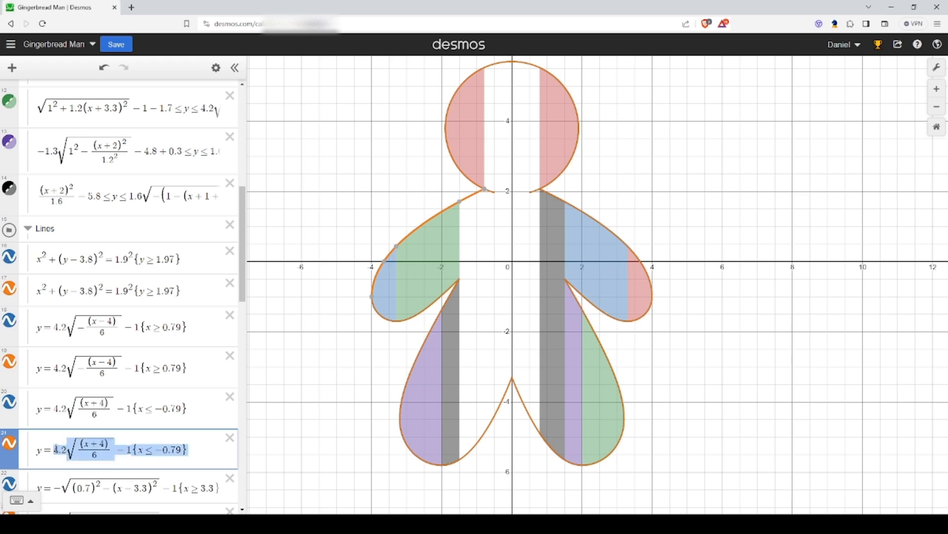
scroll(101, 416, up, 10)
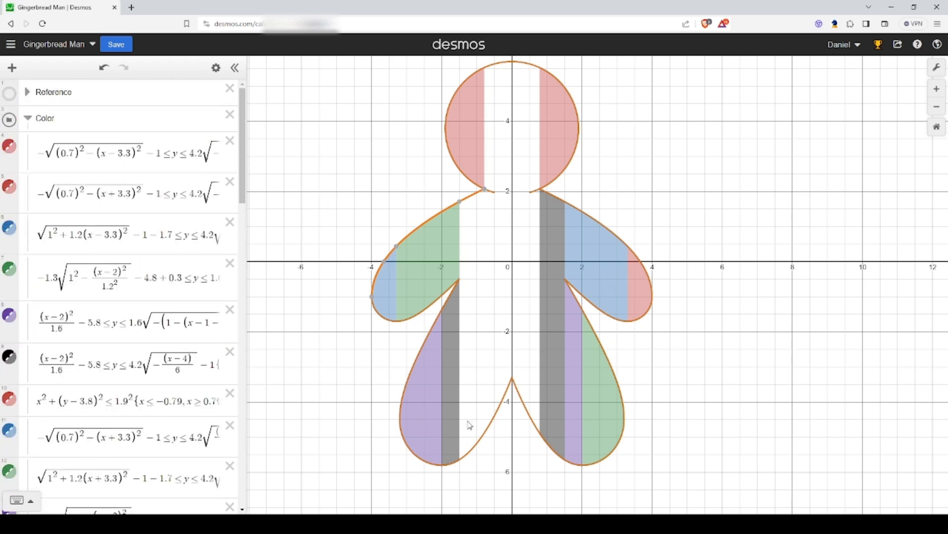
scroll(131, 395, down, 15)
scroll(133, 400, up, 8)
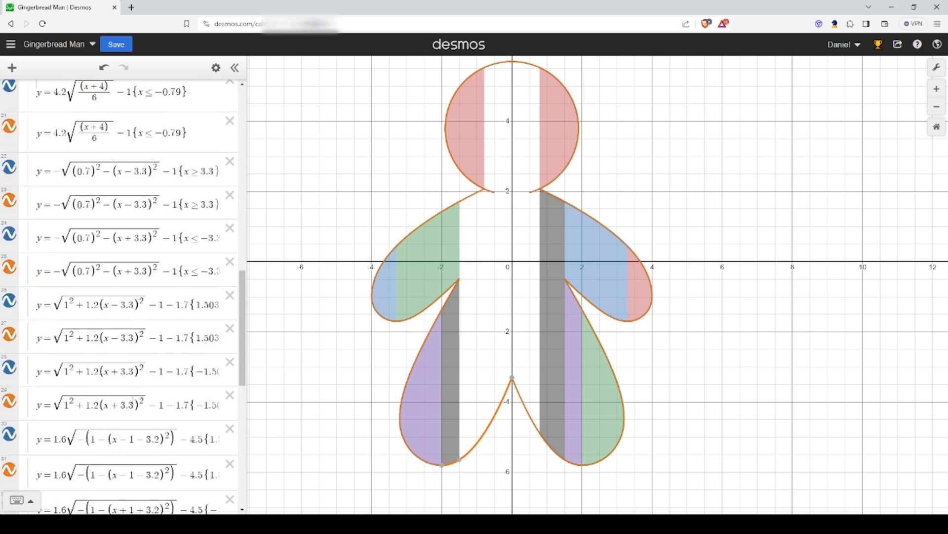
scroll(133, 400, down, 3)
scroll(148, 361, up, 2)
click(168, 324)
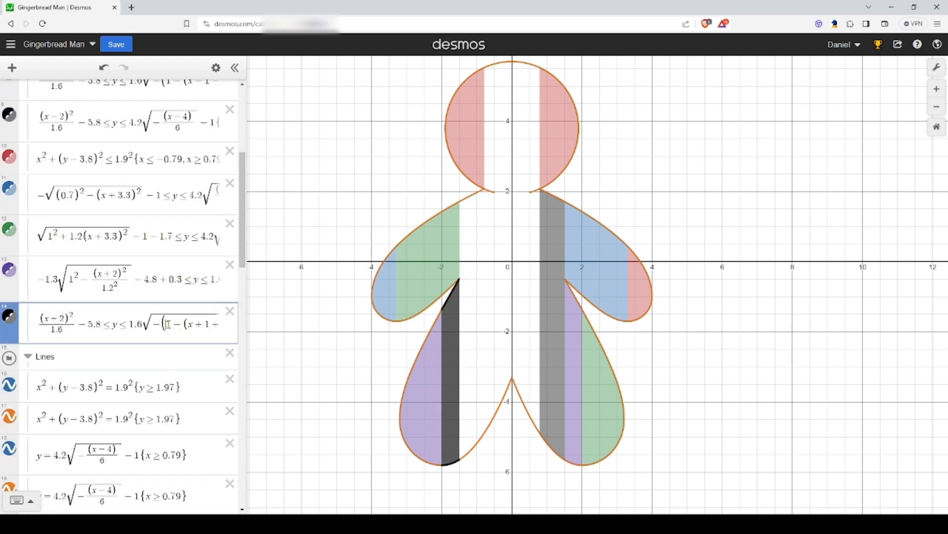
key(Return)
text(4.2√((x+4)/6)−1{x≤−0.79})
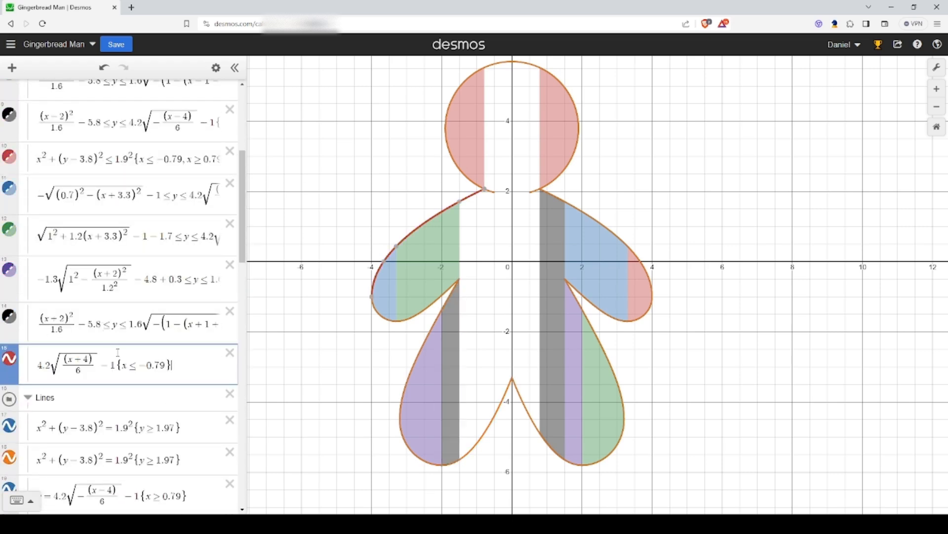
text(<=y)
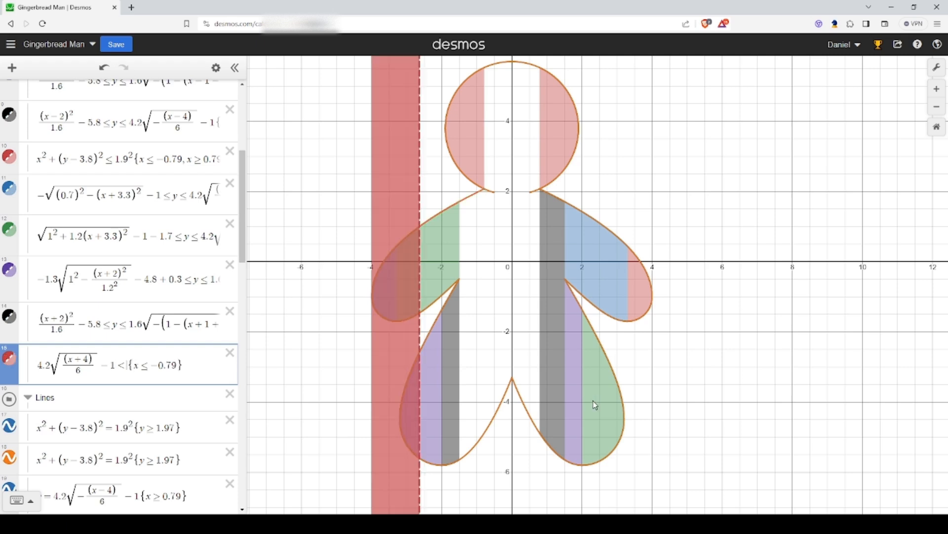
key(BackSpace)
key(BackSpace)
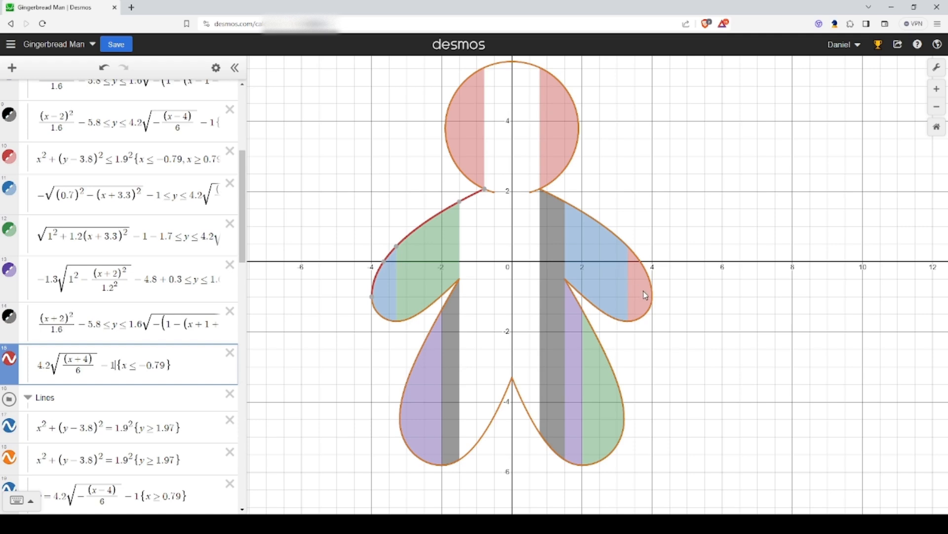
Insert ≥ y ≥ ahead of the restriction {x≤−0.79} and add (x+2)²/1.6−5.8, copied from the left leg's inner curve, as the lower bound.
text(>=y)
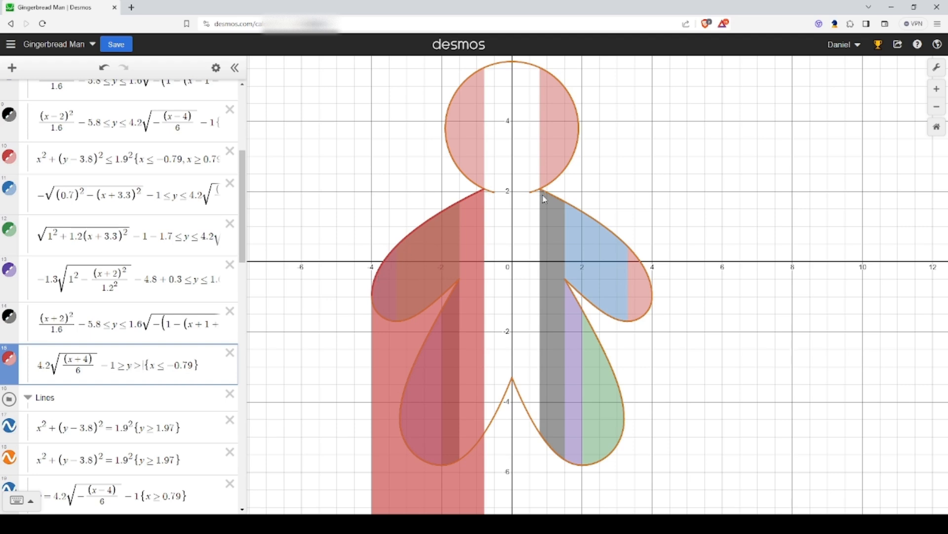
text(>=)
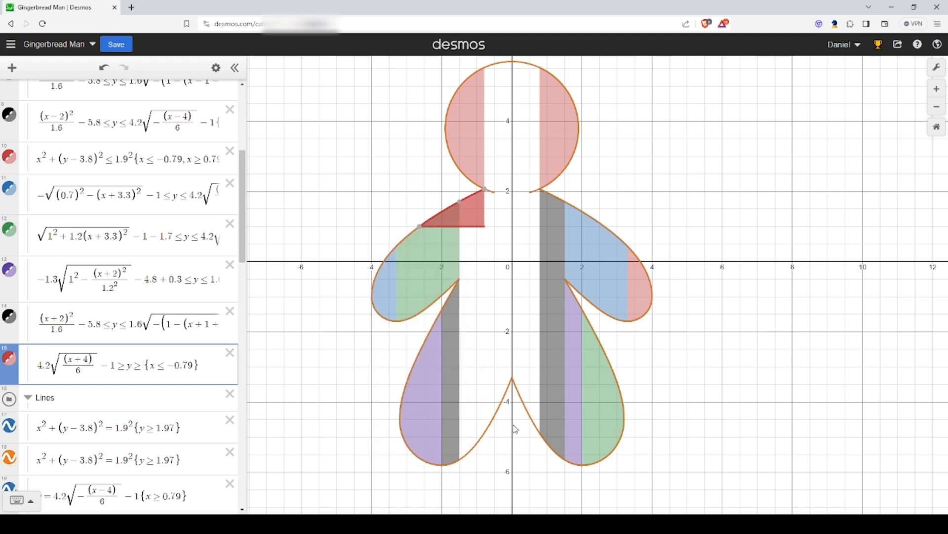
click(492, 420)
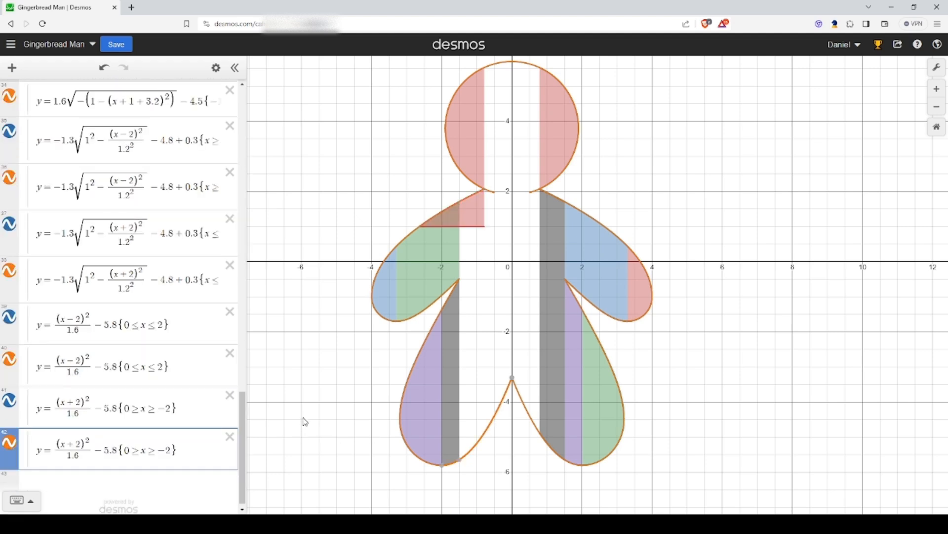
drag(121, 450, 51, 446)
scroll(129, 438, up, 15)
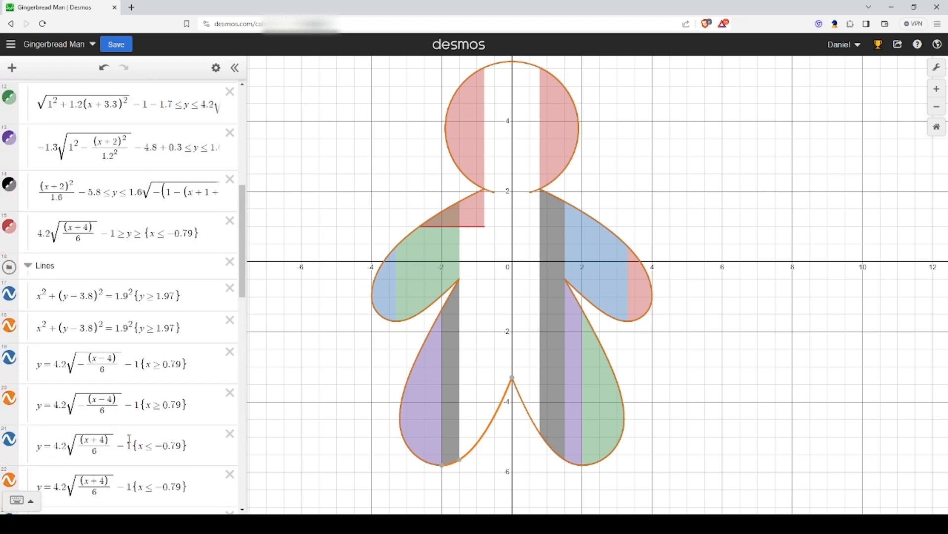
click(148, 385)
text((x+2)²/1.6 − 5.8)
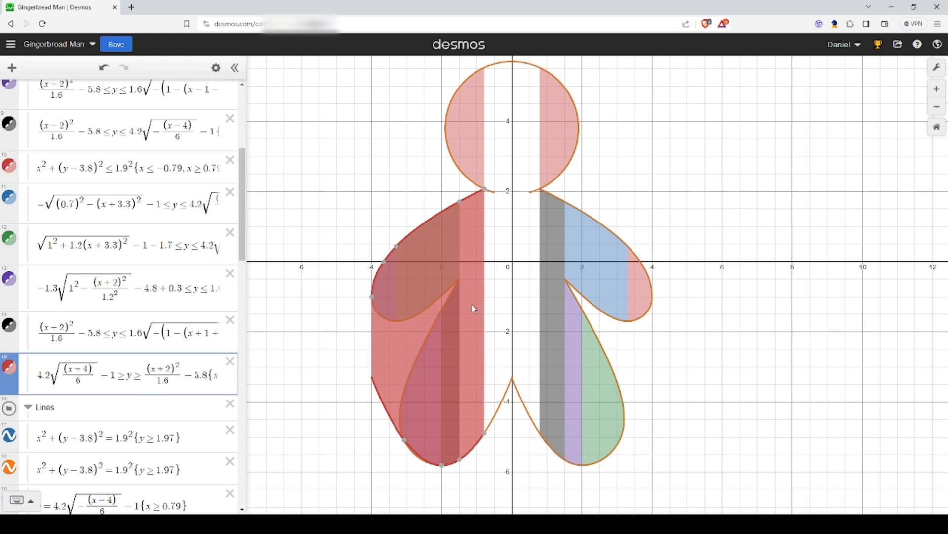
Copy −1.503 from the black left leg inequality and replace the red torso inequality's restriction with the beginning −1.503≤x≤.
click(168, 333)
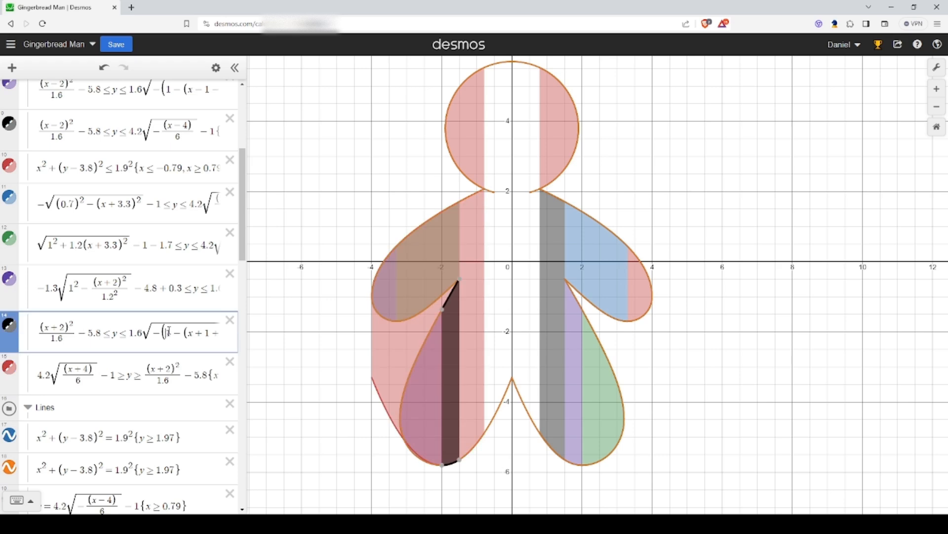
key(ctrl+a)
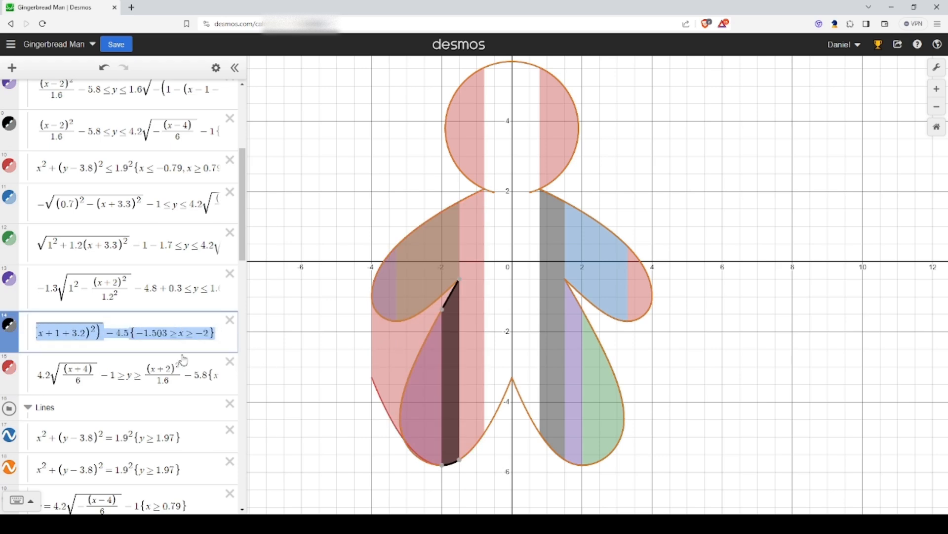
drag(168, 334, 137, 337)
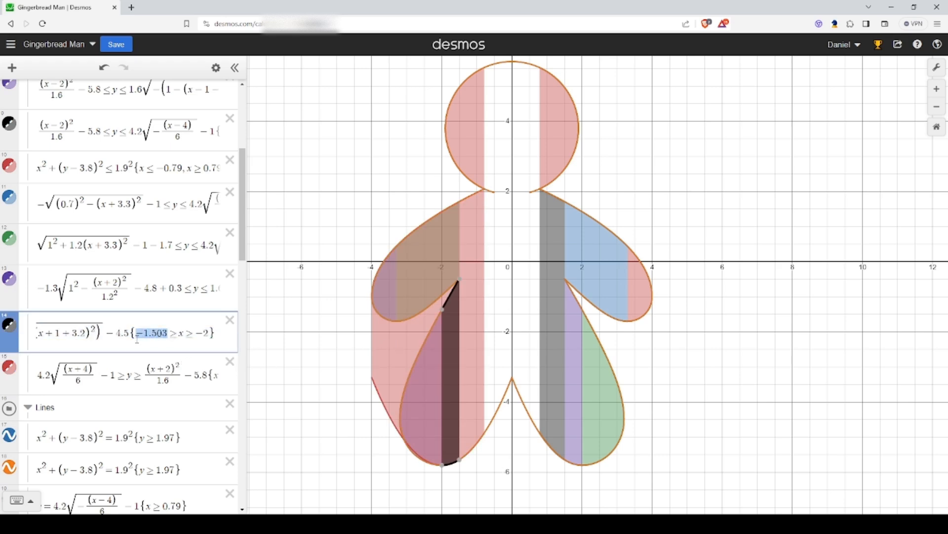
drag(189, 383, 418, 392)
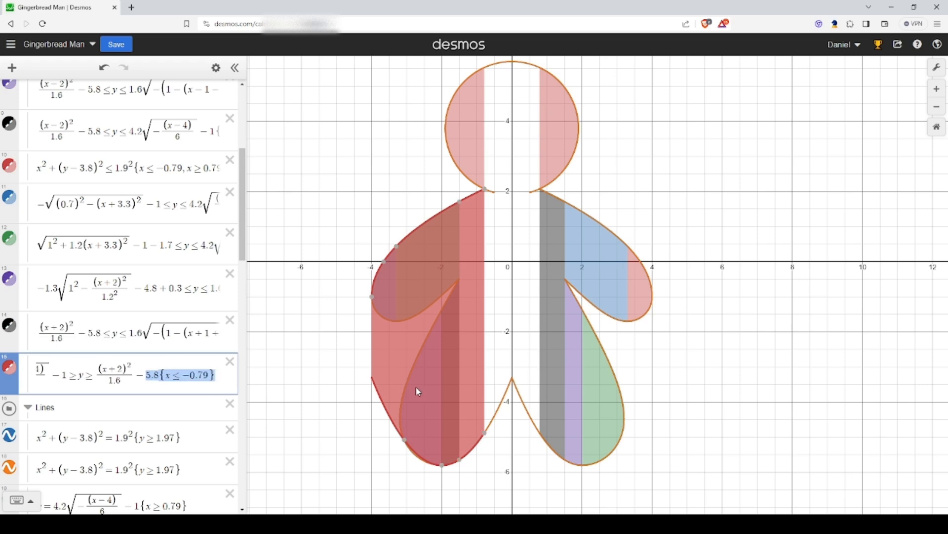
click(167, 376)
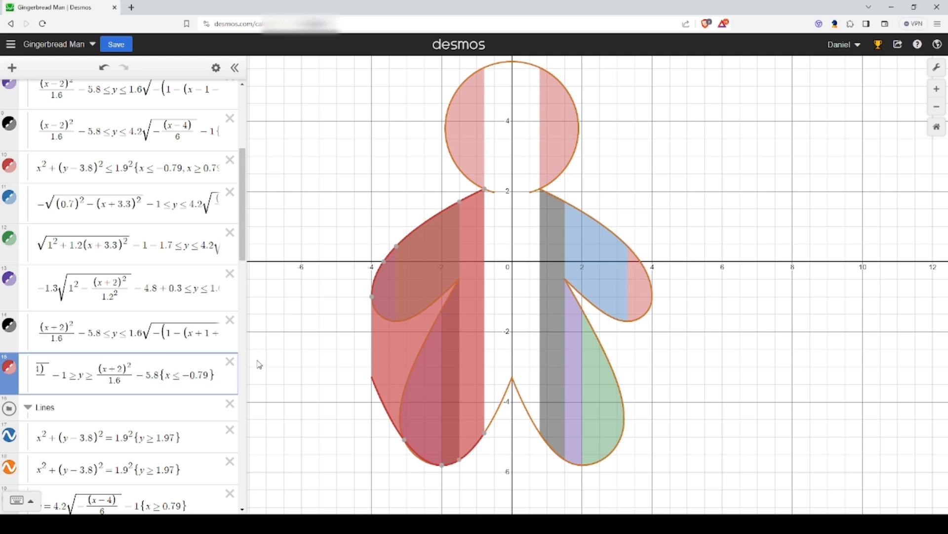
key(shift+End)
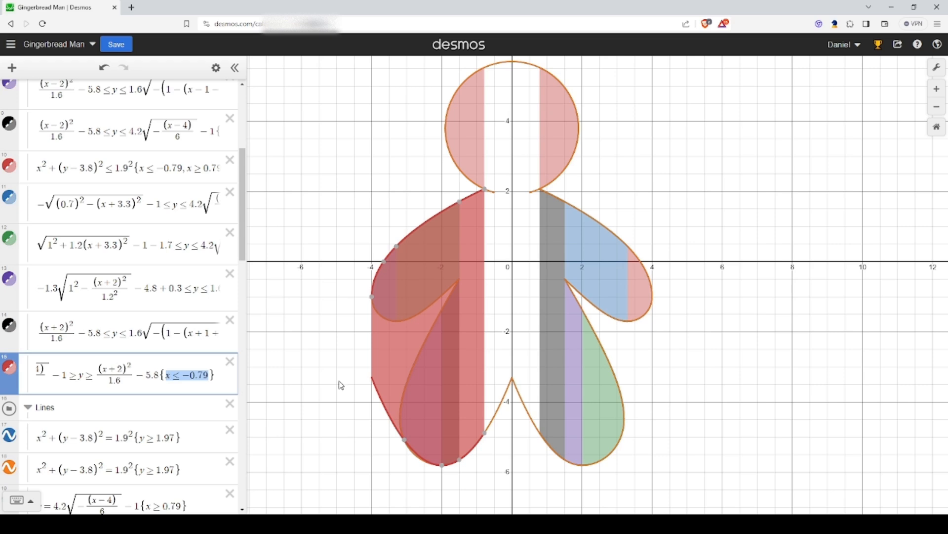
text(-1.503<)
text(x)
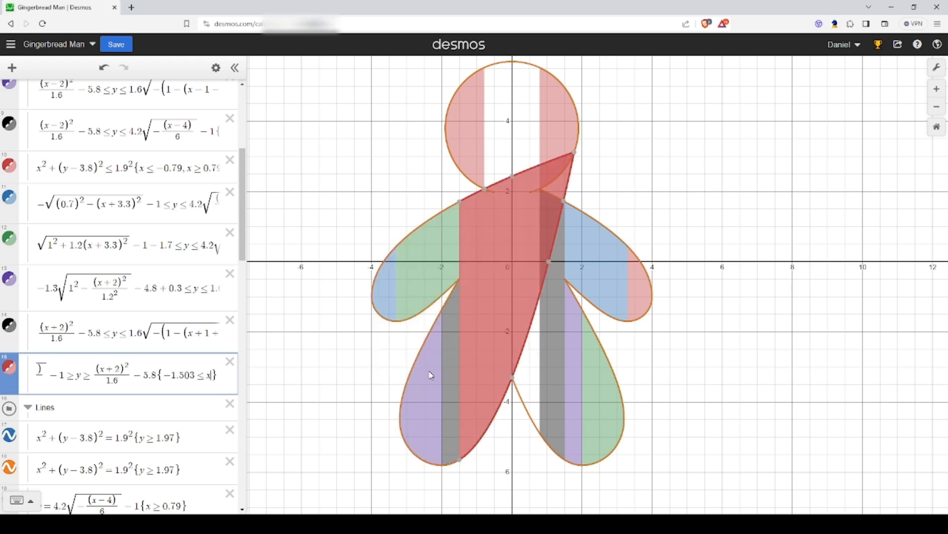
text(<)
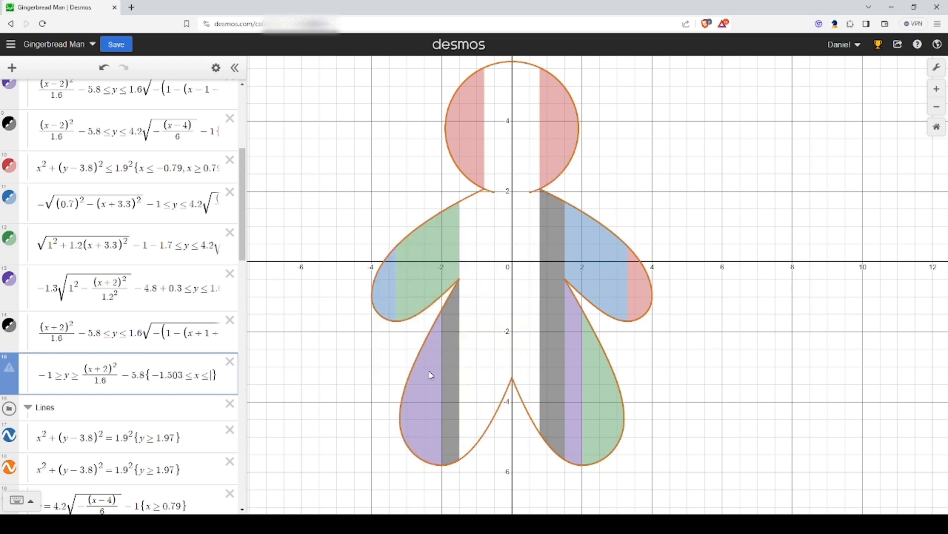
Complete the red torso inequality's restriction with the upper limit −0.79 copied from the left arm's upper curve.
click(483, 196)
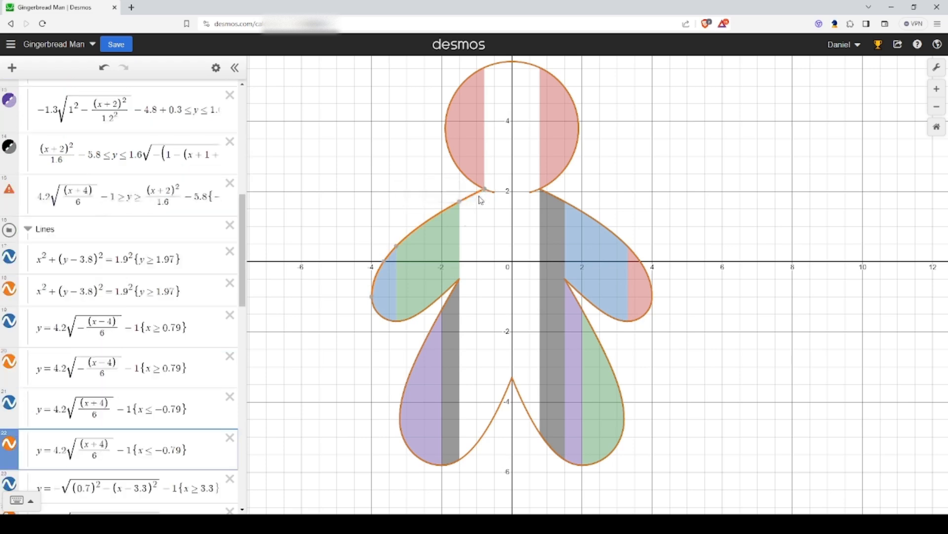
drag(185, 452, 152, 450)
scroll(176, 421, up, 5)
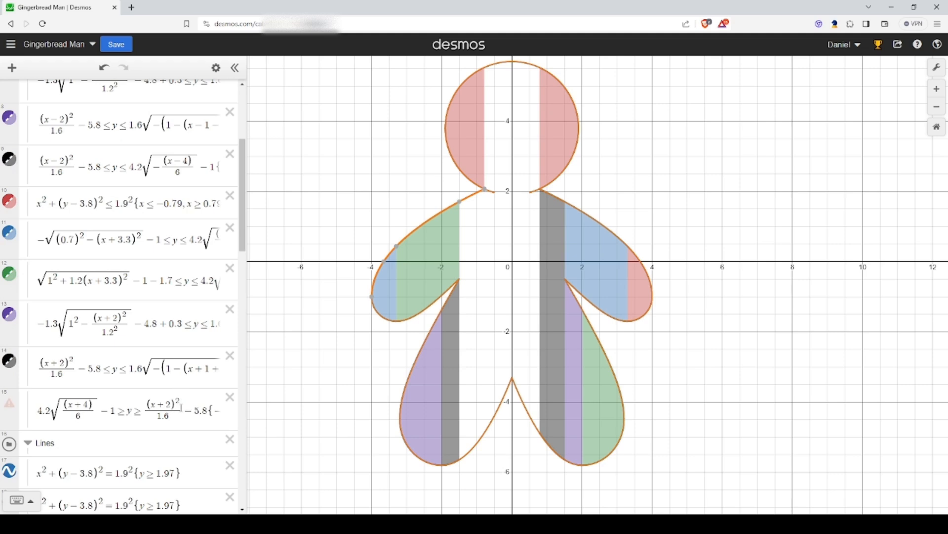
click(181, 406)
drag(181, 406, 332, 435)
click(210, 410)
text(−0.79)
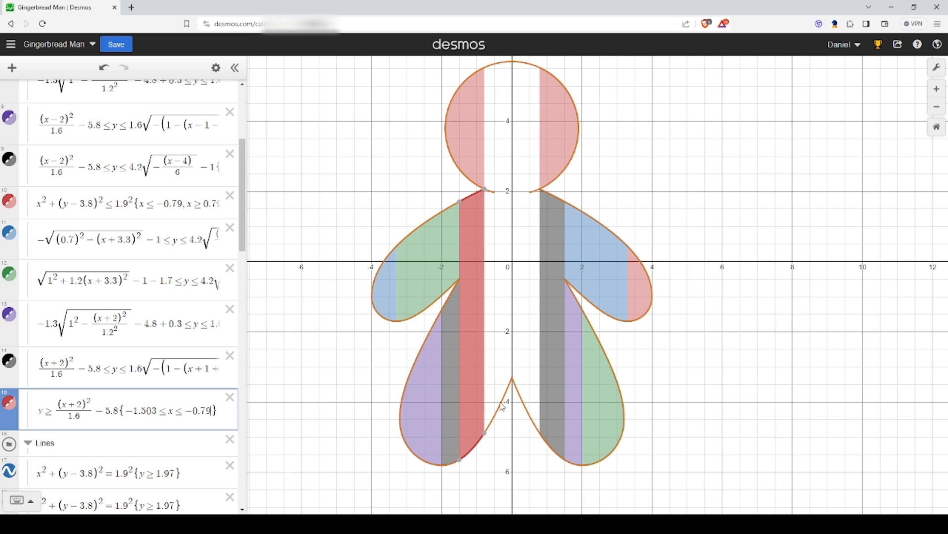
Copy (x+2)²/1.6−5.8 from the left leg's inner curve into a new expression below the red torso inequality and append ≤ y ≤.
click(502, 406)
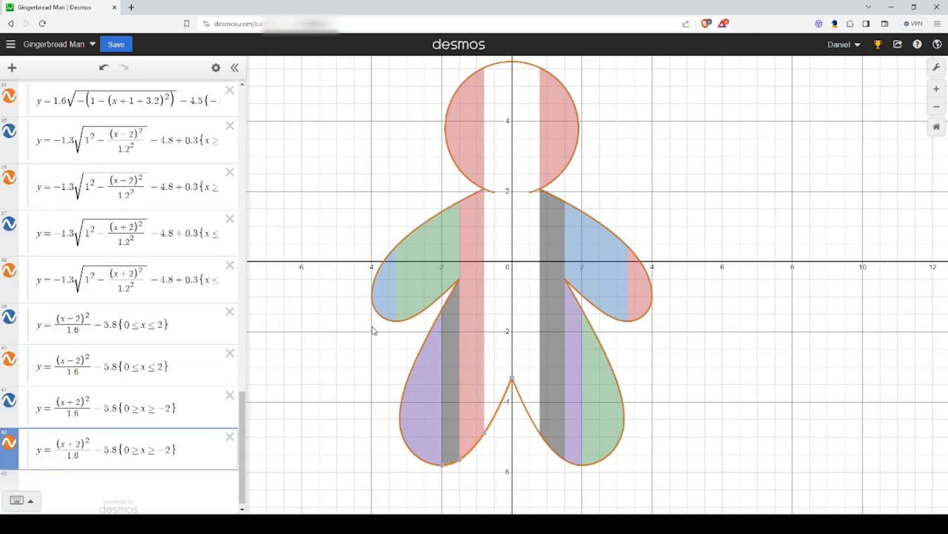
drag(118, 452, 53, 452)
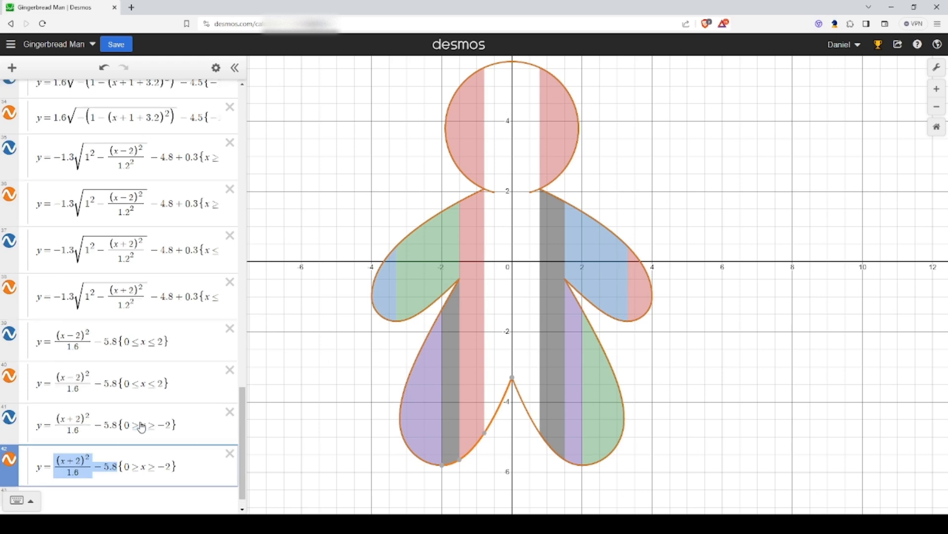
scroll(142, 426, up, 20)
click(179, 425)
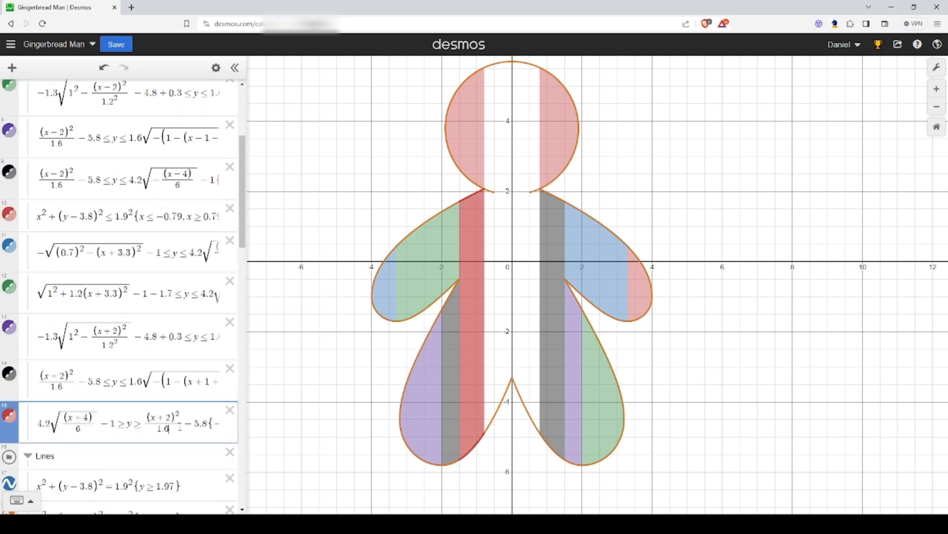
key(Return)
text((x+2)²/1.6 − 5.8)
text(<)
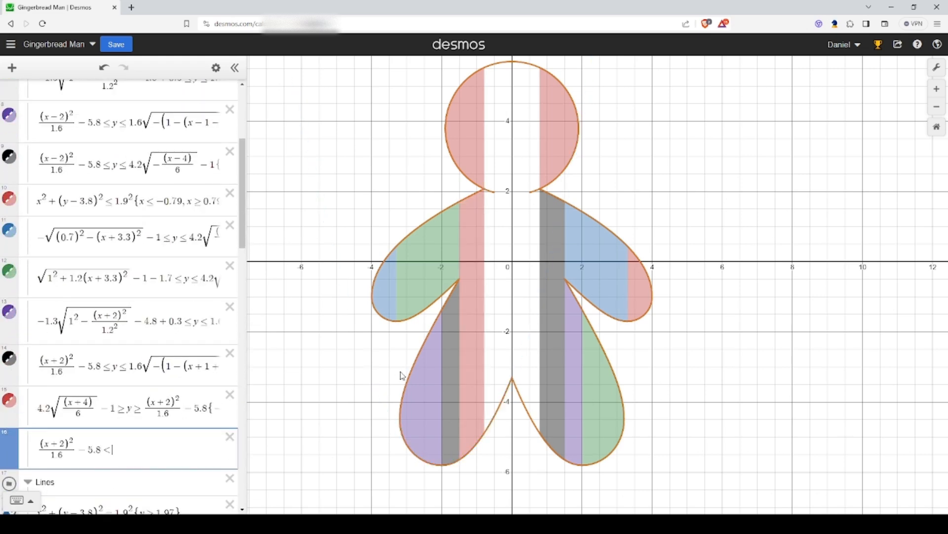
text(=y<)
Enter √(1.9²−x²)+3.8, the top half of the head circle, as the new torso inequality's upper bound.
scroll(123, 374, down, 2)
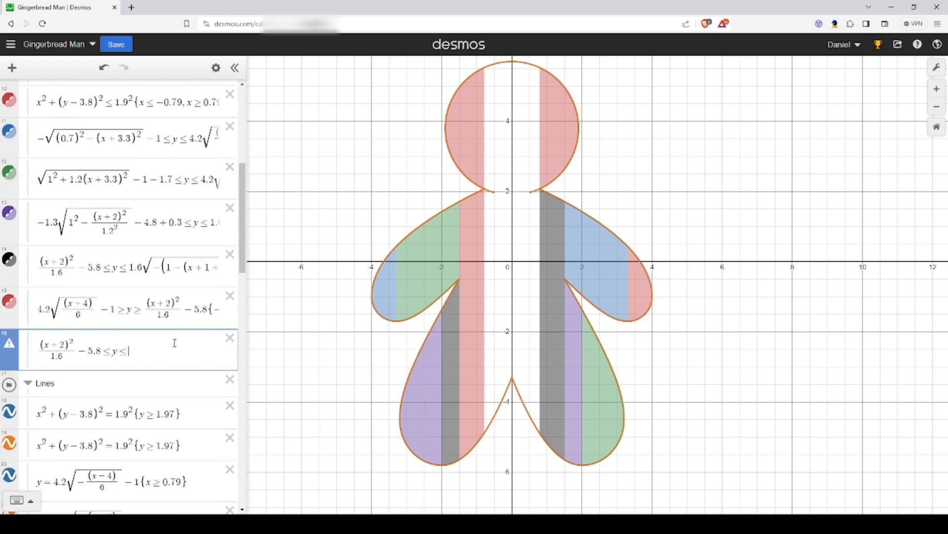
scroll(167, 347, down, 2)
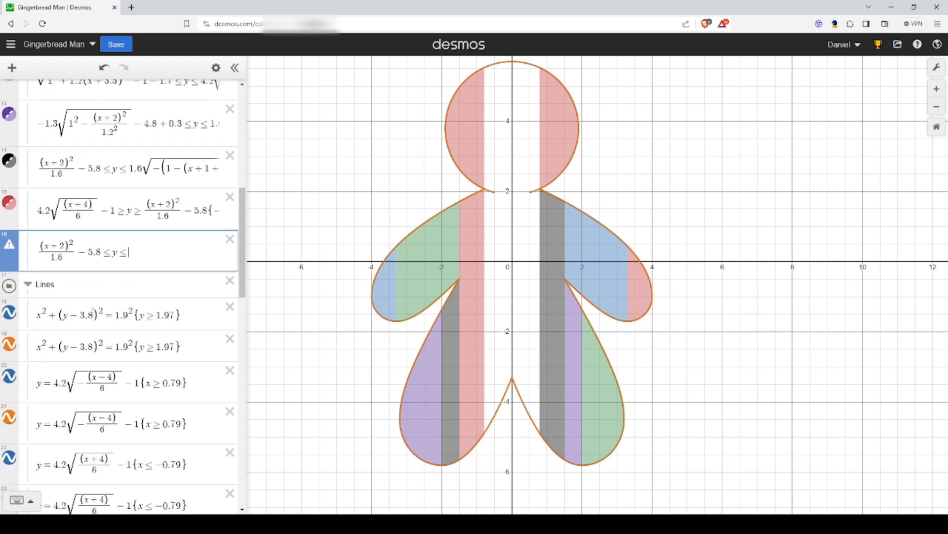
scroll(83, 313, down, 2)
text(sqrt)
text(1.9^2)
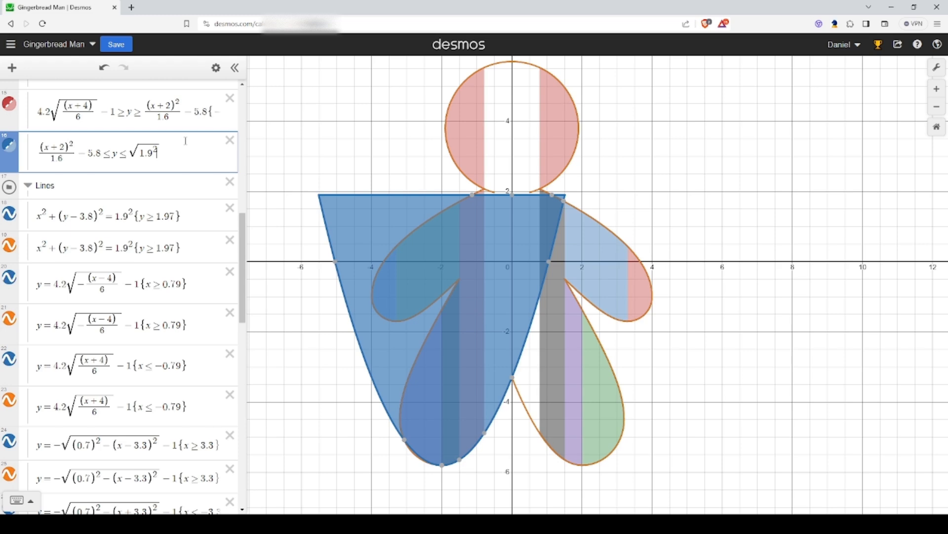
text(-x^2)
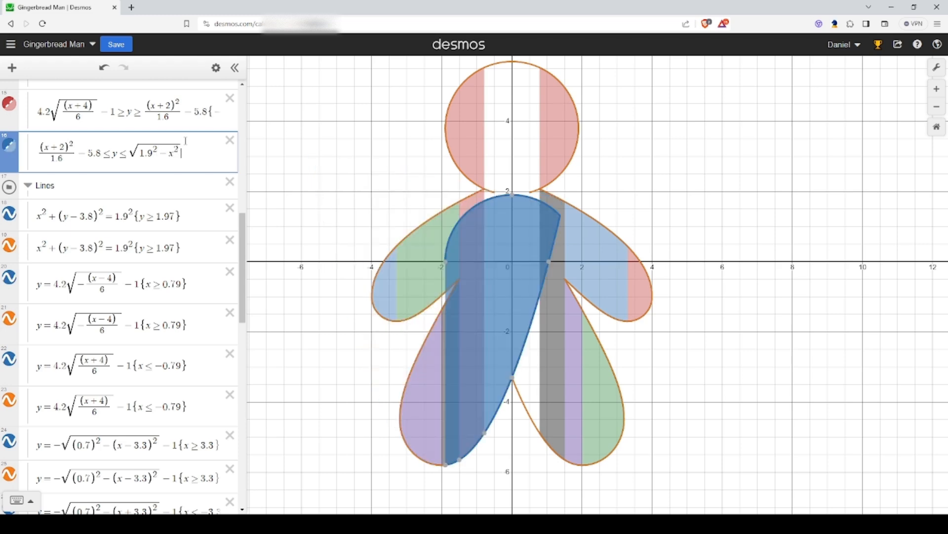
key(Right)
text(+ )
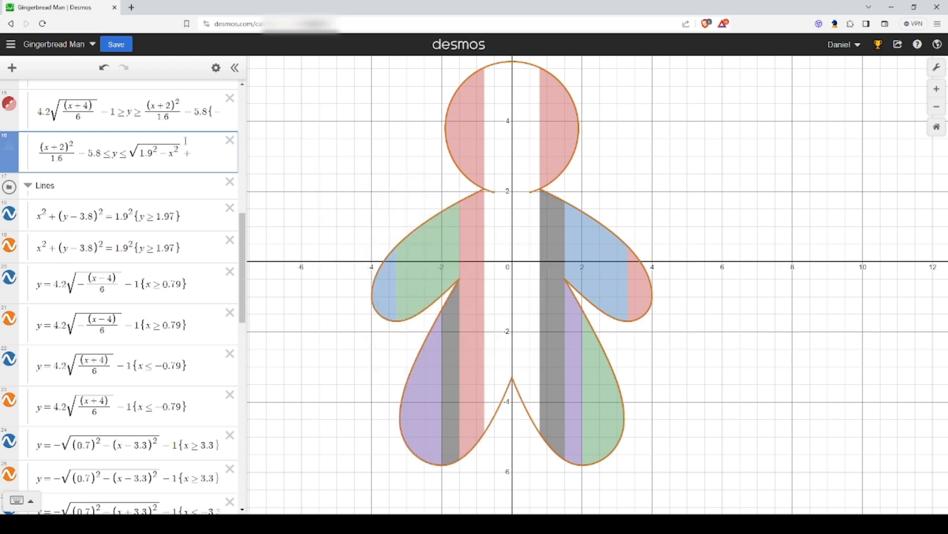
text(3.8)
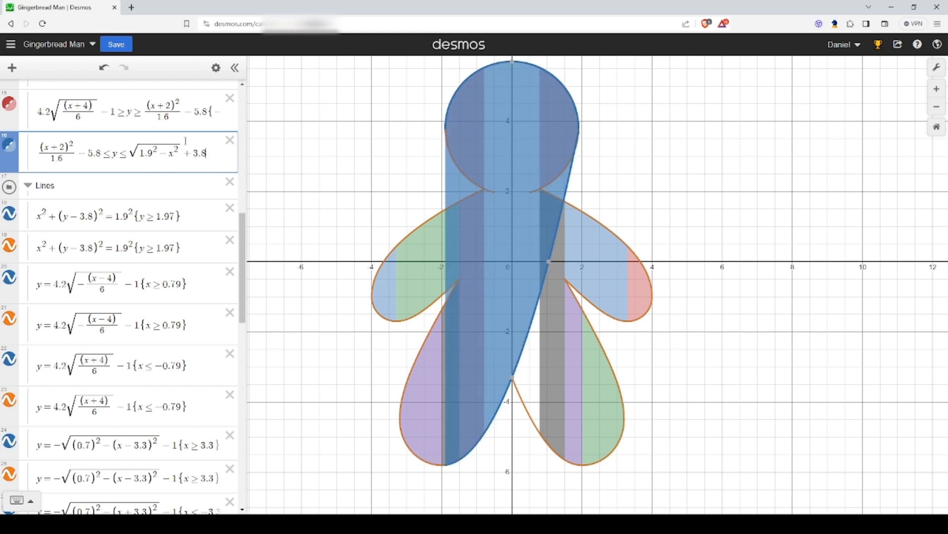
Restrict the new torso inequality to {−0.79≤x≤0}, taking −0.79 from the red torso inequality.
text({)
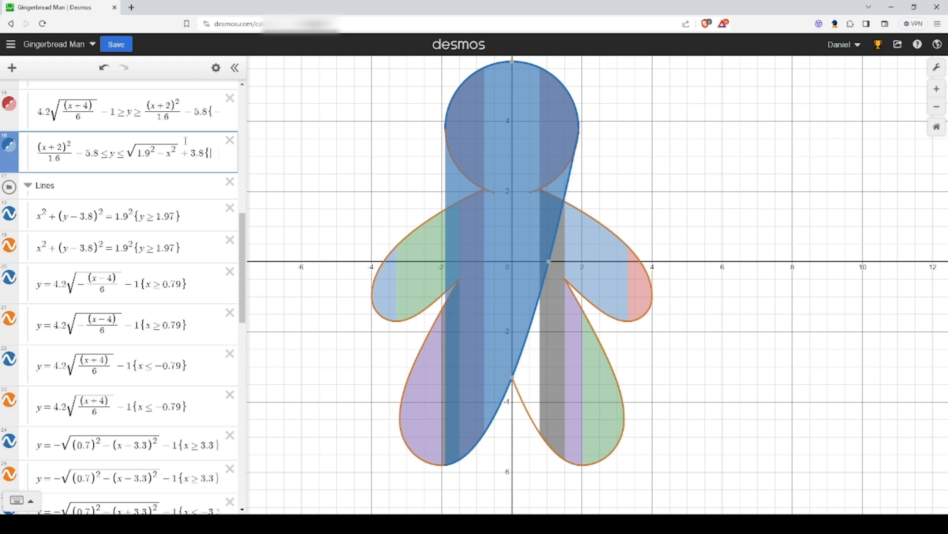
drag(182, 114, 494, 145)
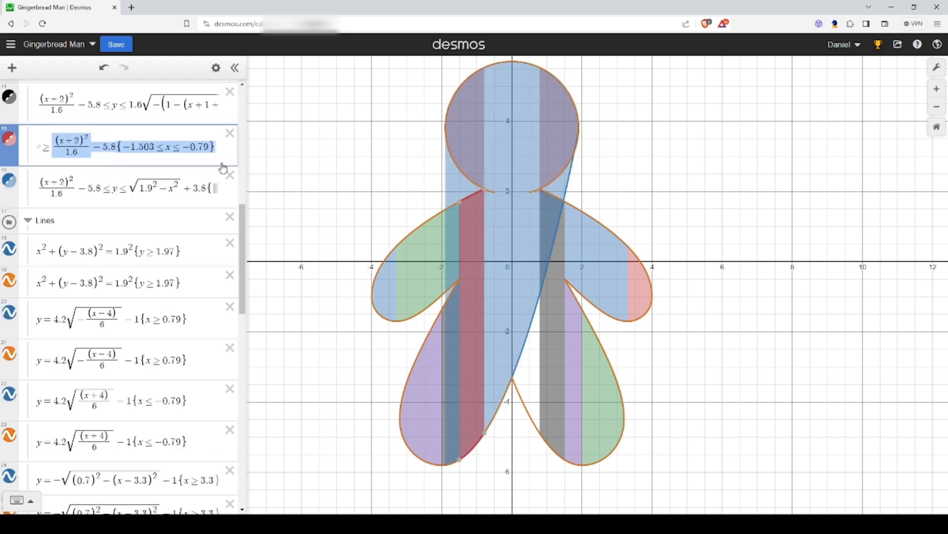
click(190, 147)
click(206, 181)
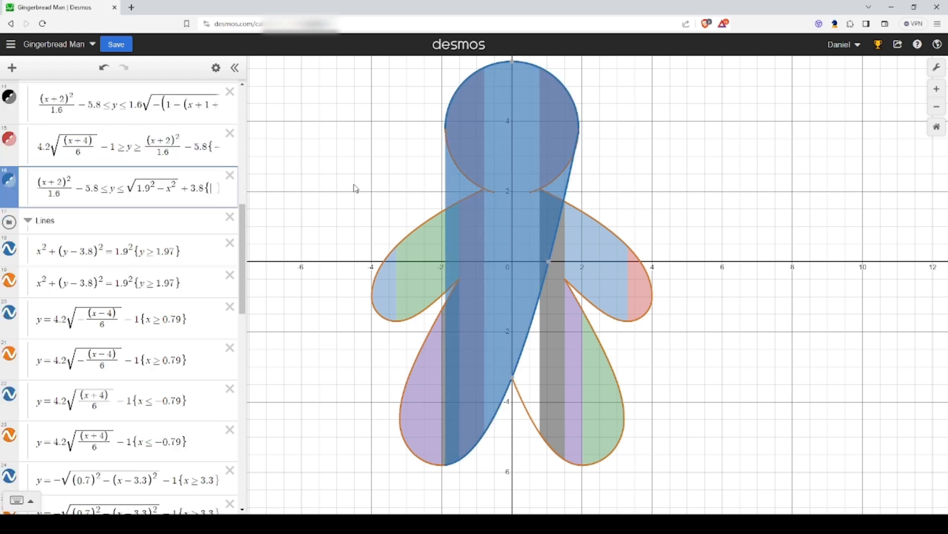
text(-0.79)
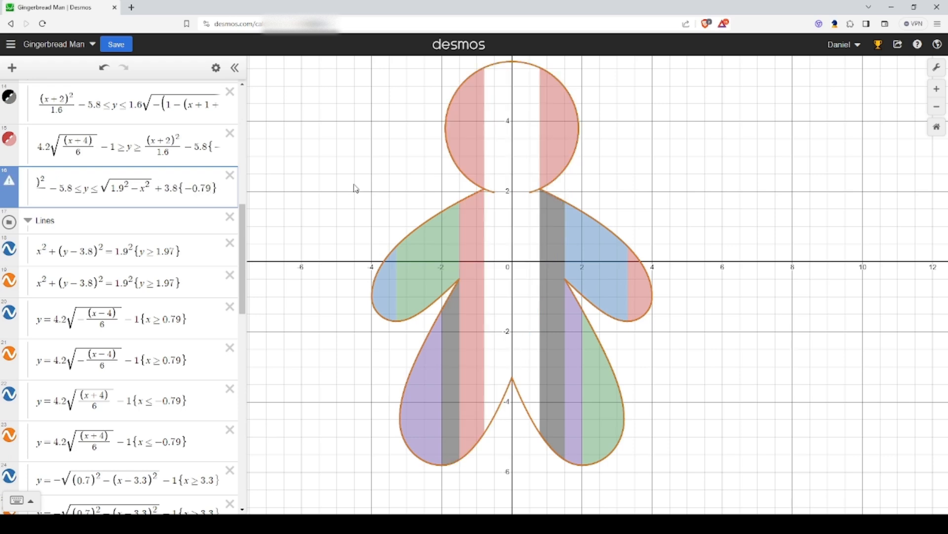
text(<=x<=)
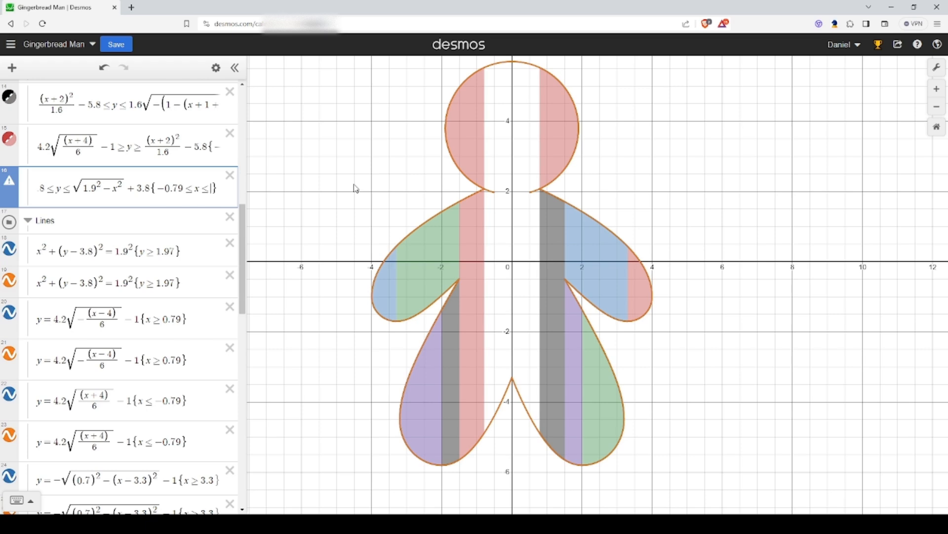
text(0)
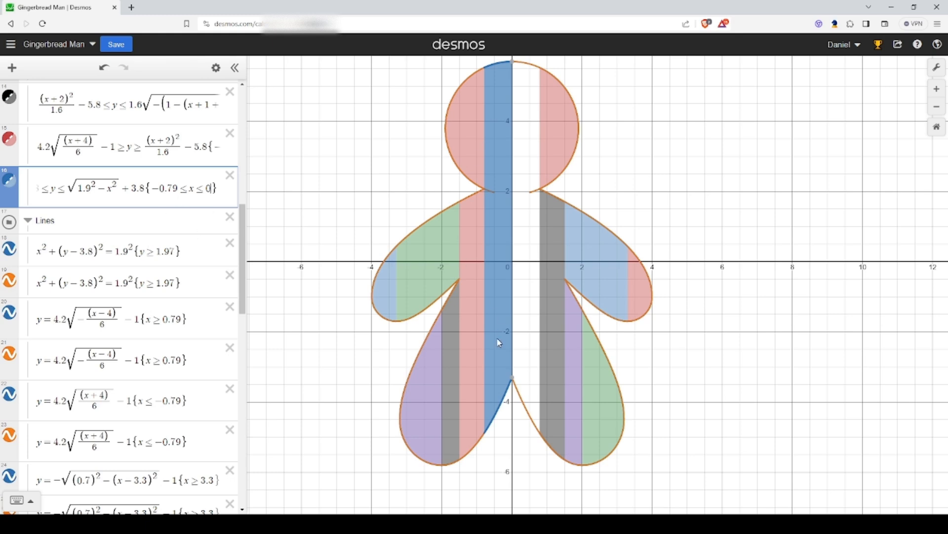
Copy (x−2)²/1.6−5.8 from the right leg's inner curve into a new expression below the blue torso inequality and append ≤ y ≤.
click(529, 411)
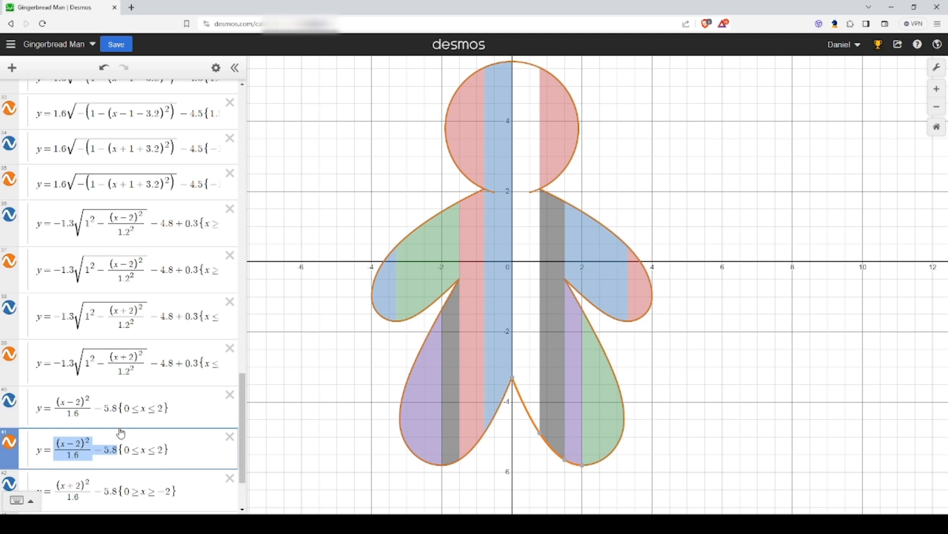
scroll(117, 429, up, 10)
scroll(117, 429, up, 8)
scroll(153, 245, down, 5)
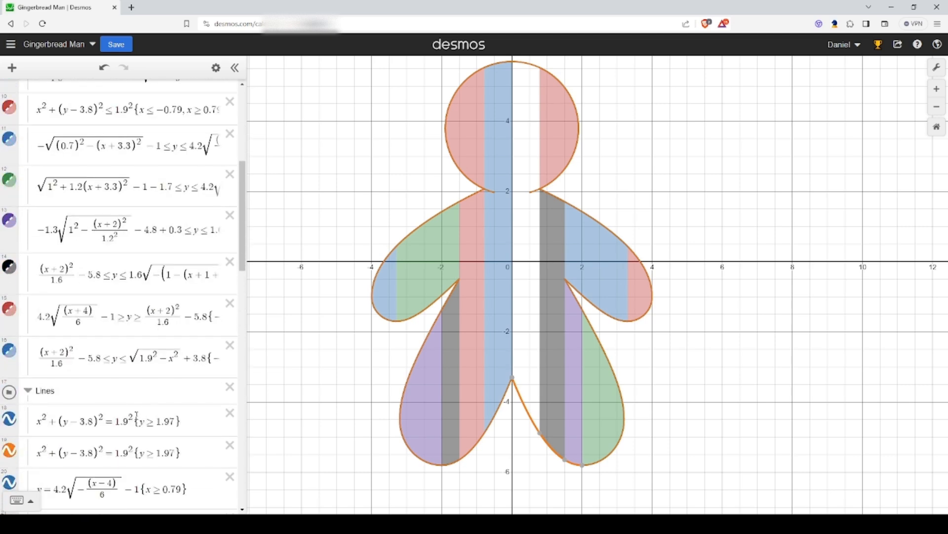
click(153, 246)
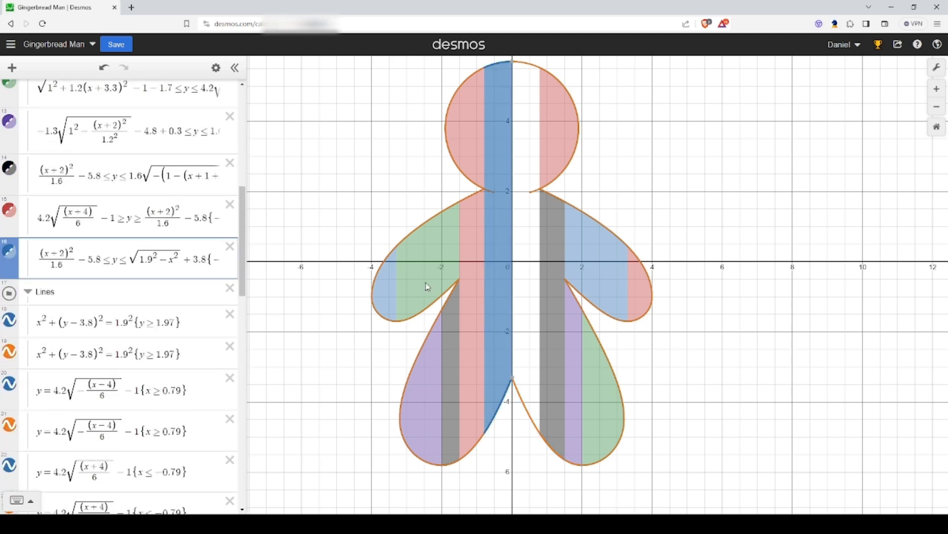
key(Return)
text((x-2)^2/1.6-5.8)
text(<=y<=)
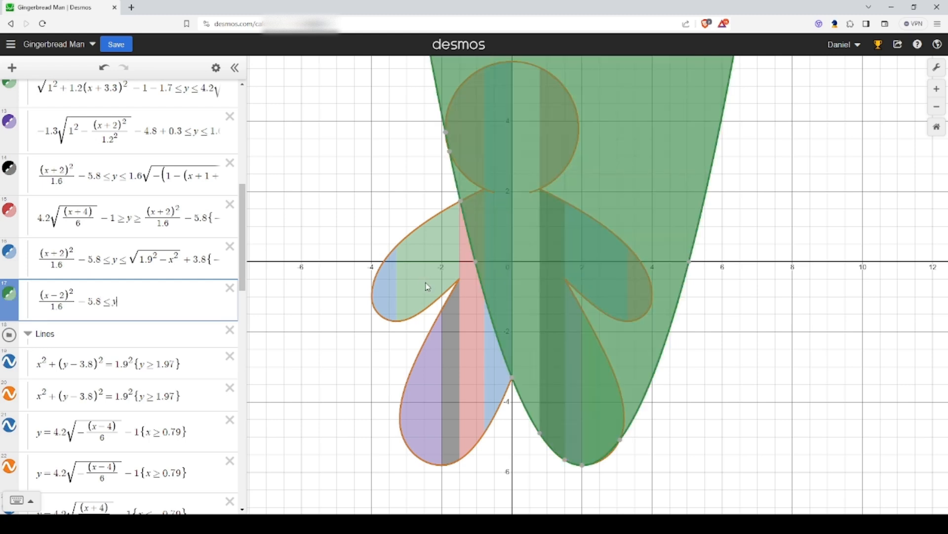
Copy √(1.9²−x²)+3.8 from the blue torso inequality as the new inequality's upper bound.
drag(207, 259, 128, 259)
key(ctrl+c)
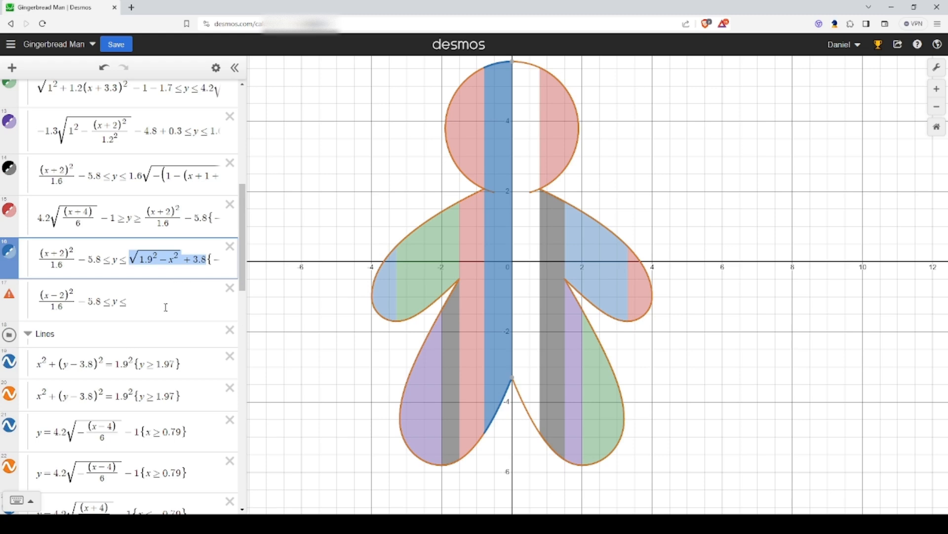
key(Down)
key(ctrl+v)
Restrict the new torso inequality to {0≤x≤0.79}.
text({)
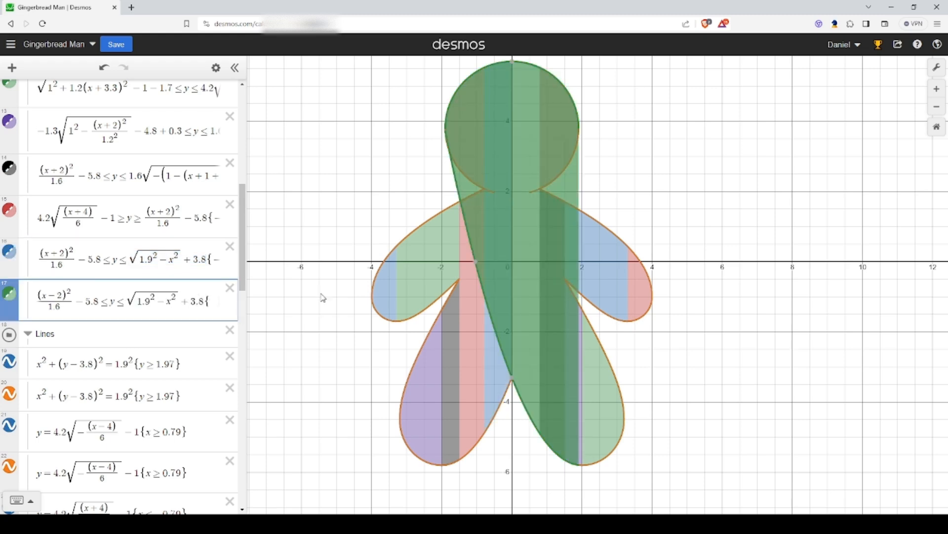
text(0<=x<=)
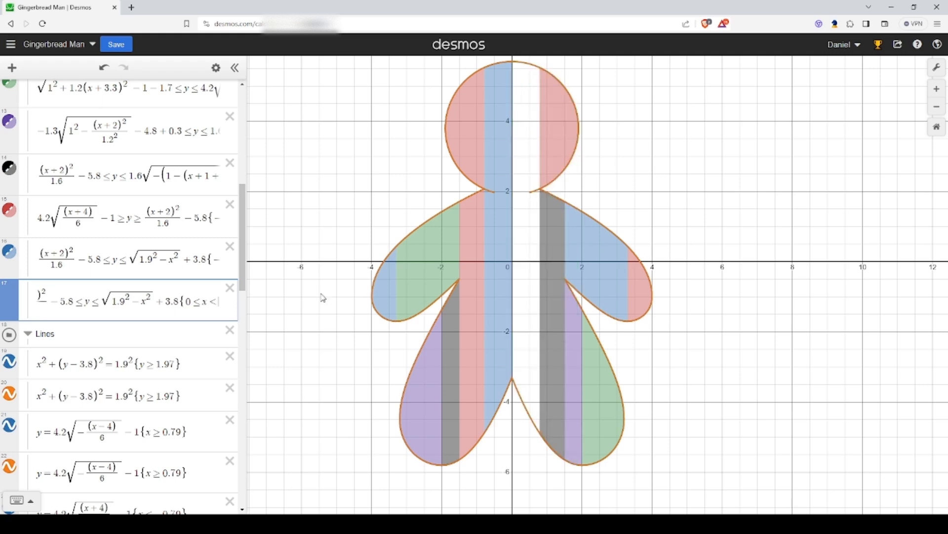
text(0.79)
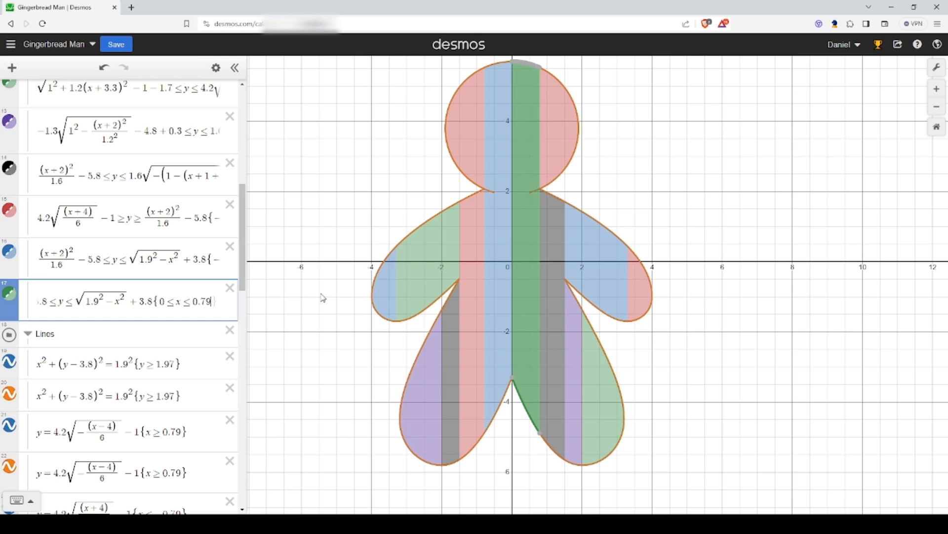
text(})
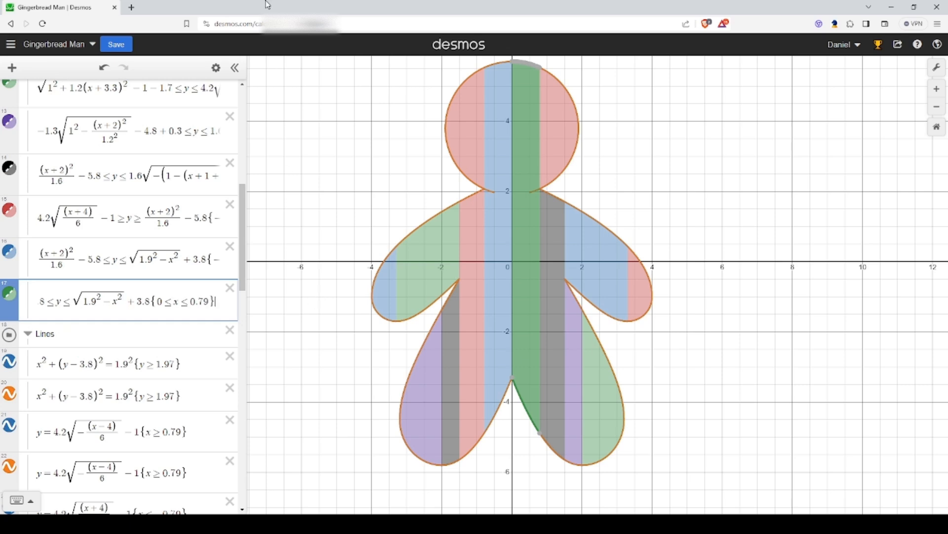
Enter list editing and recolor the first three Color folder inequalities orange, covering both (0.7)² arm-tip expressions and the right arm strip.
scroll(163, 304, up, 10)
scroll(69, 193, down, 5)
scroll(67, 198, down, 3)
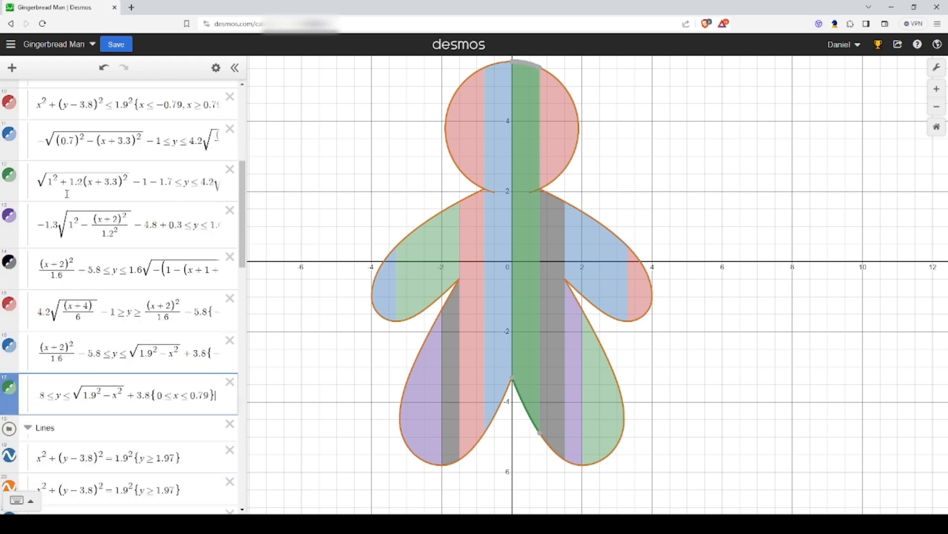
scroll(98, 321, up, 6)
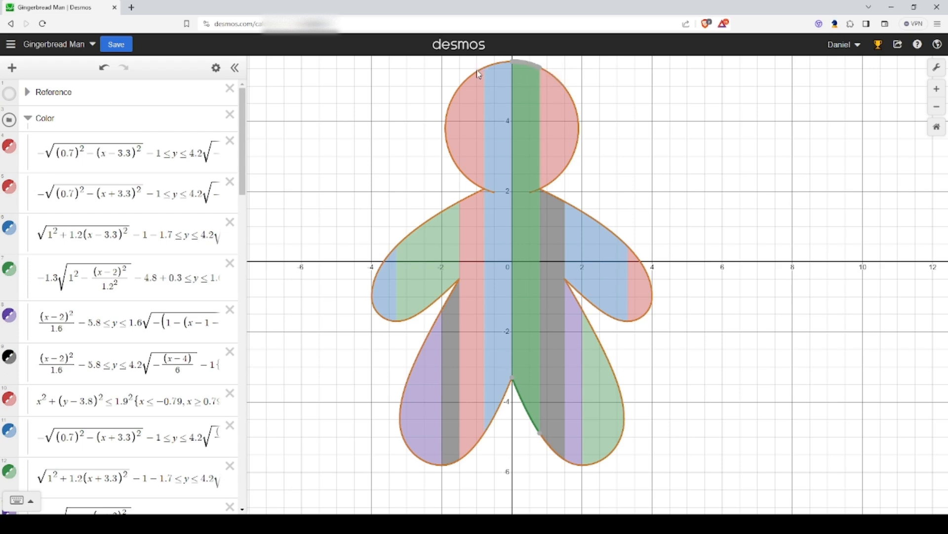
click(216, 70)
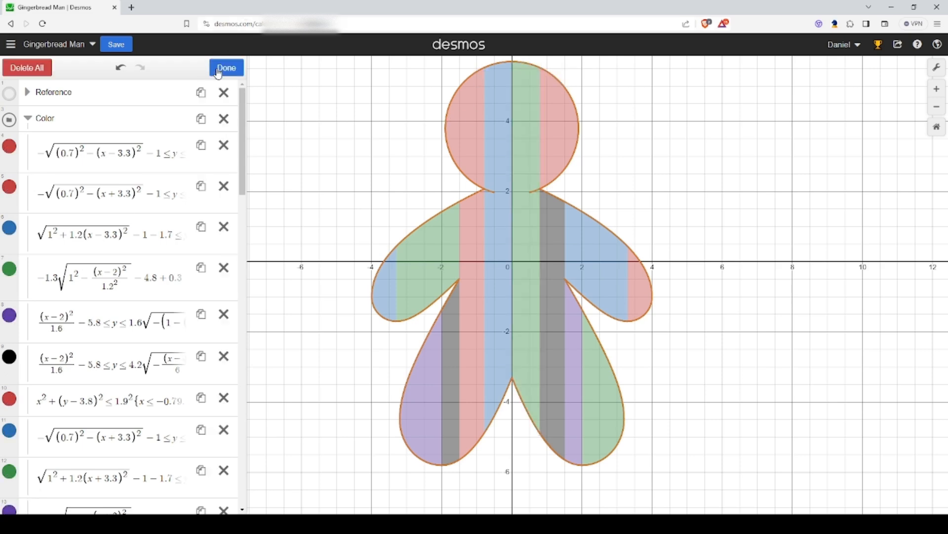
click(9, 146)
click(84, 197)
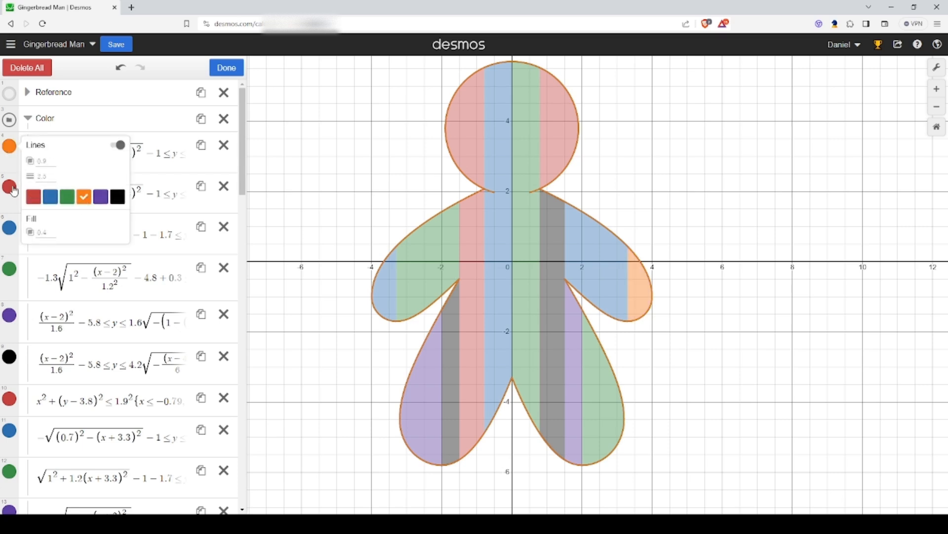
click(9, 187)
click(85, 242)
click(9, 228)
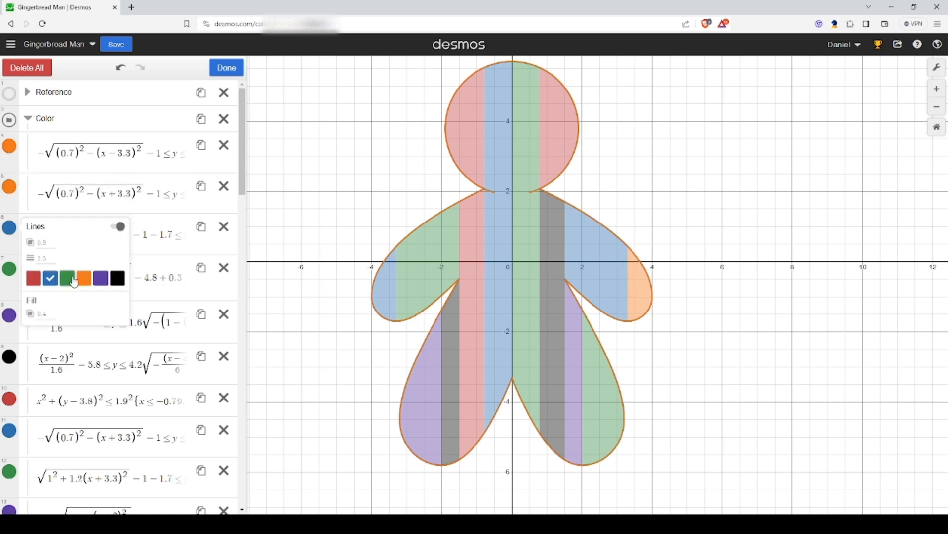
click(84, 278)
Recolor the right leg's green and purple inequalities and the black right torso strip orange.
click(10, 269)
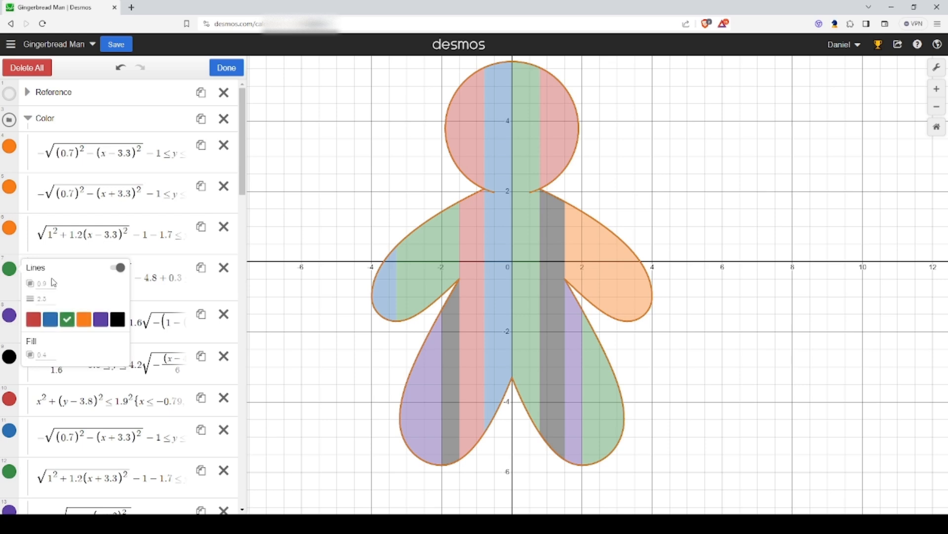
click(84, 319)
click(7, 317)
click(7, 319)
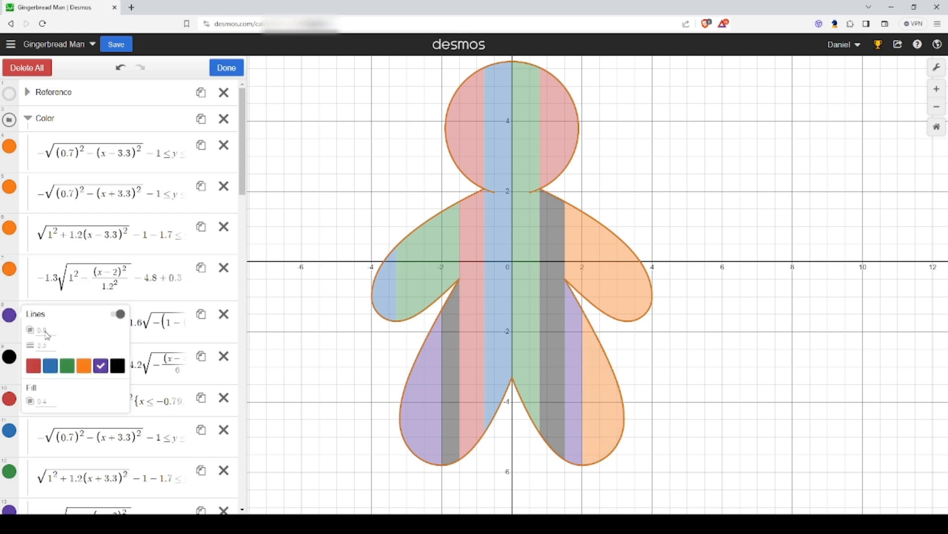
click(84, 365)
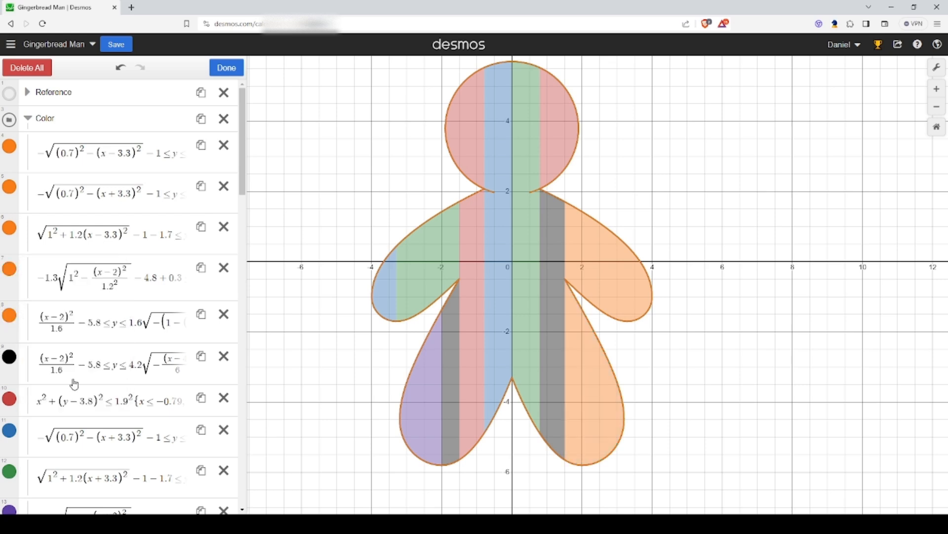
click(10, 356)
click(84, 407)
Recolor the red head inequality and the left arm's blue and green inequalities orange.
scroll(3, 364, down, 2)
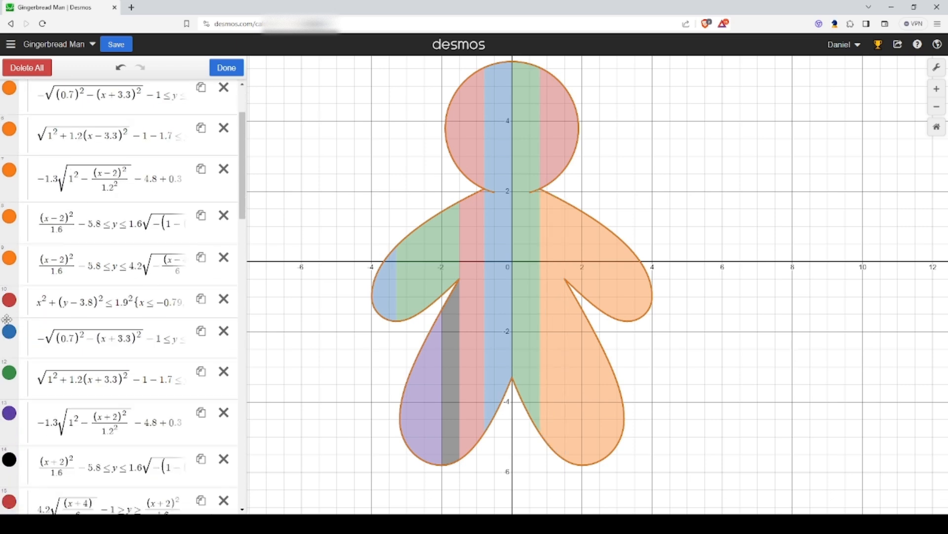
click(9, 299)
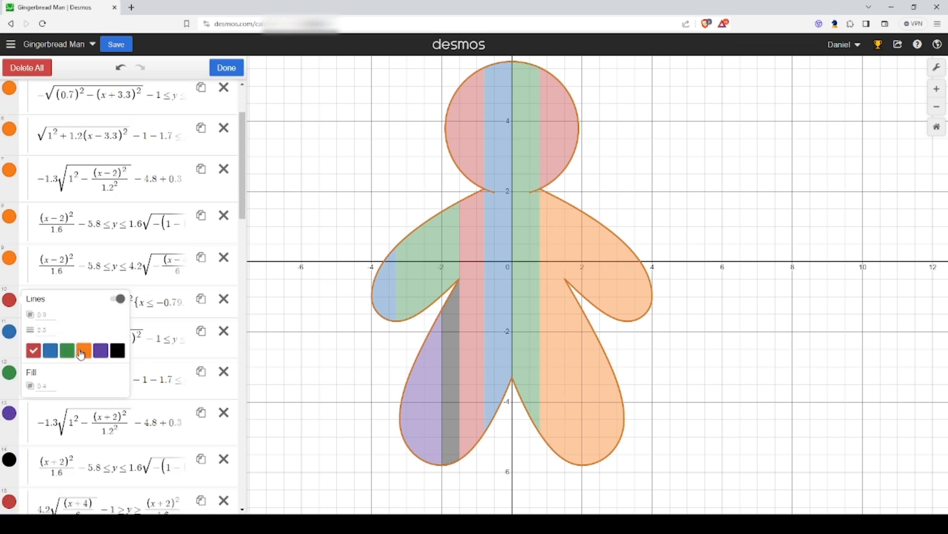
click(84, 351)
click(9, 332)
click(83, 382)
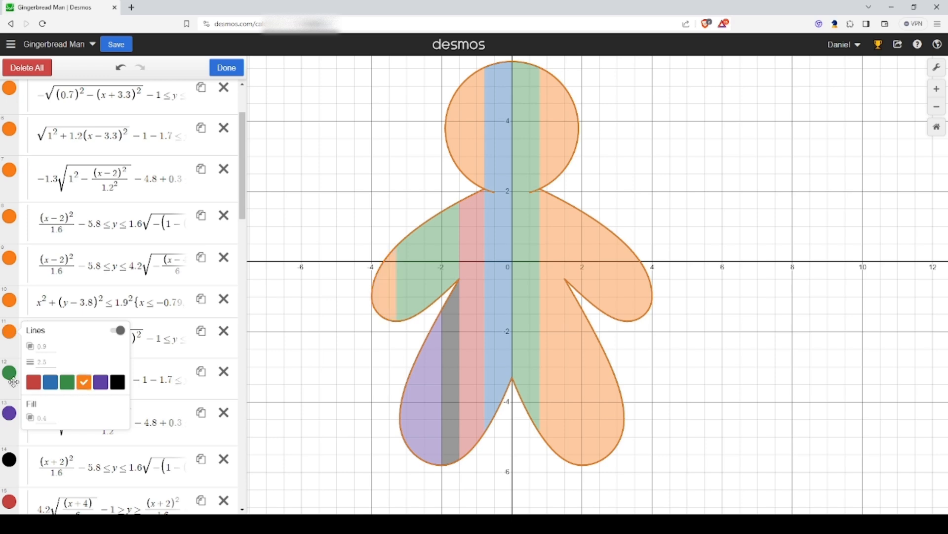
click(9, 373)
click(84, 423)
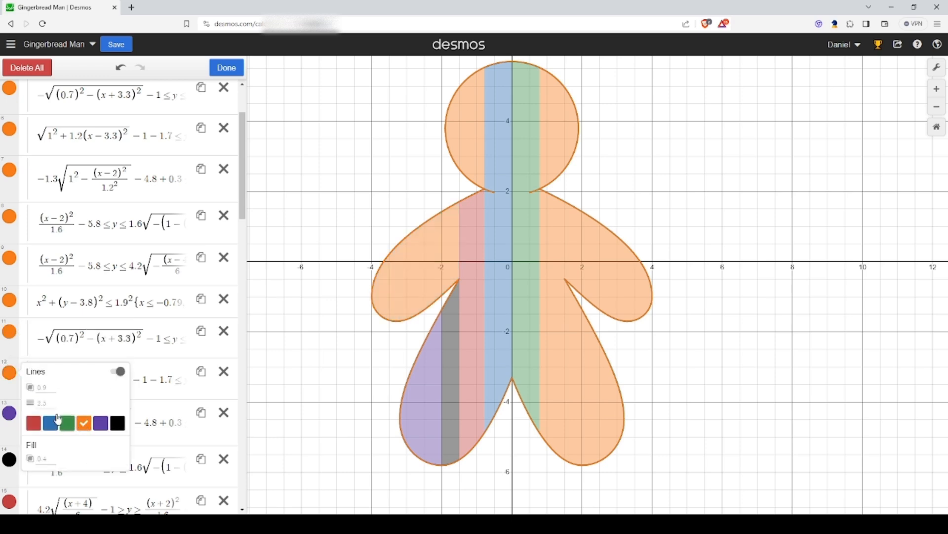
Recolor the left leg's purple and black inequalities and the red left torso strip orange.
click(9, 413)
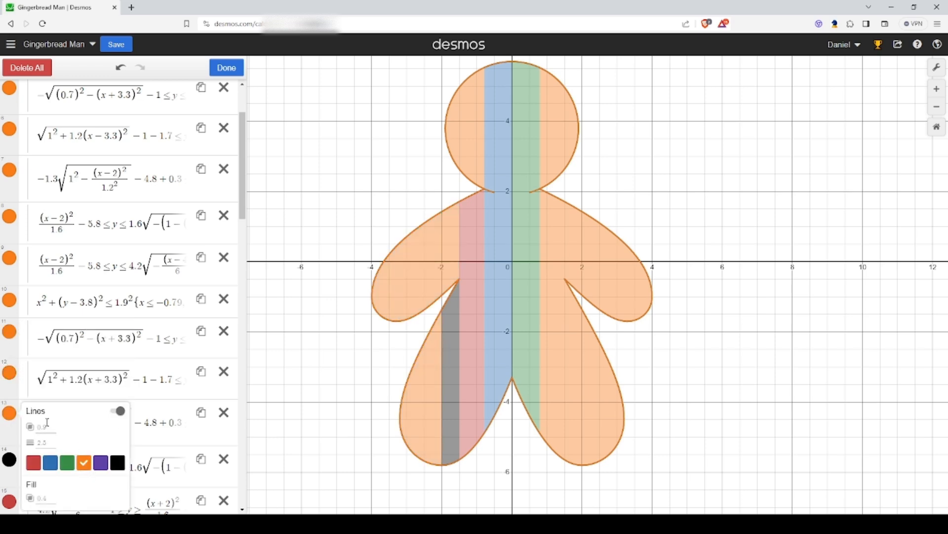
click(84, 464)
scroll(74, 346, down, 3)
click(10, 310)
click(81, 363)
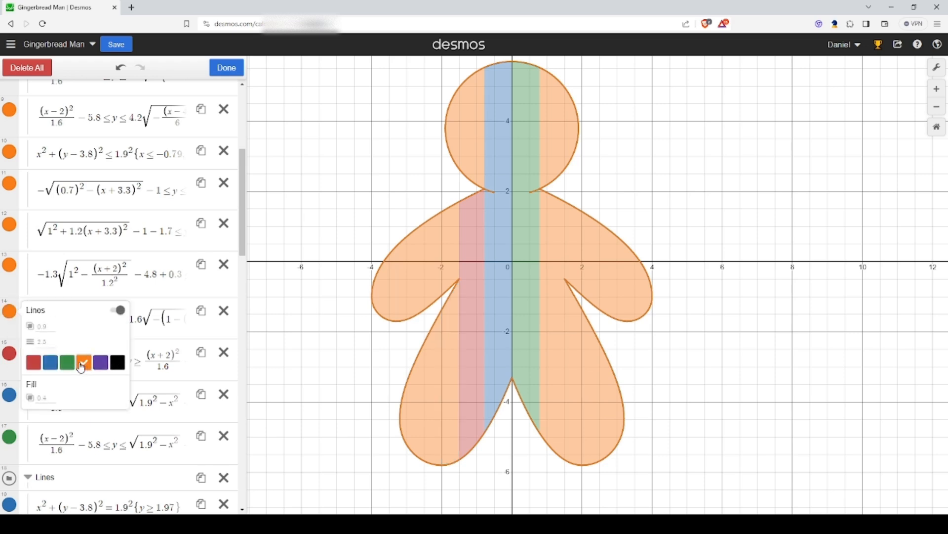
click(9, 353)
click(83, 403)
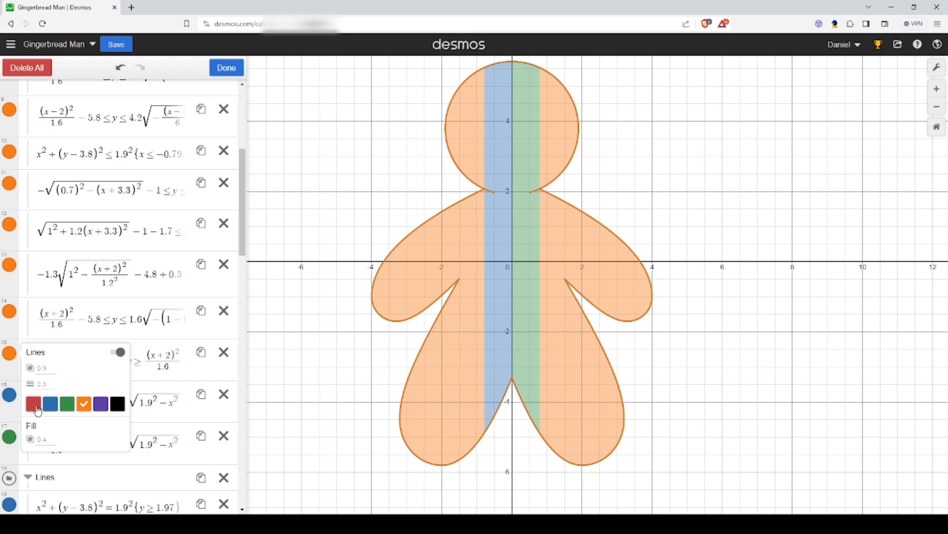
Recolor the blue and green center strip inequalities orange.
click(7, 397)
click(7, 398)
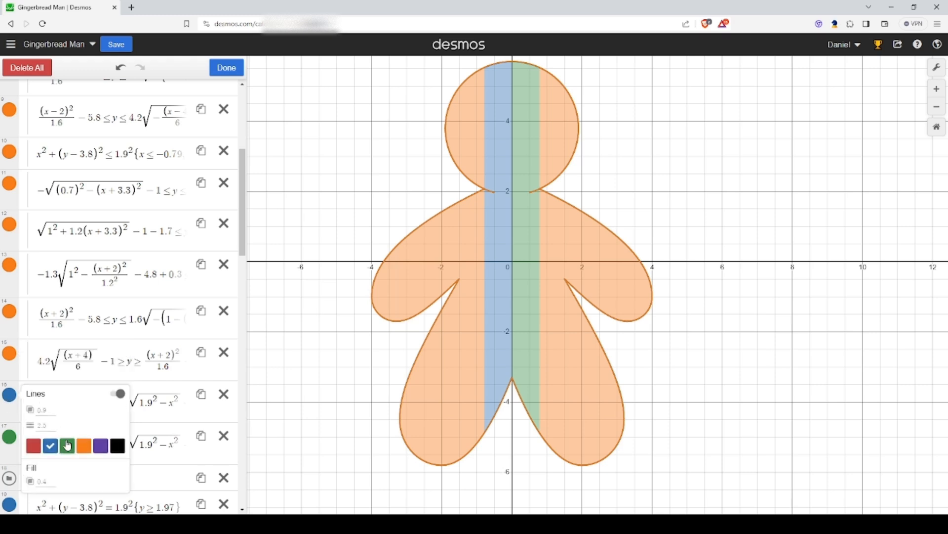
click(83, 446)
click(9, 436)
click(9, 436)
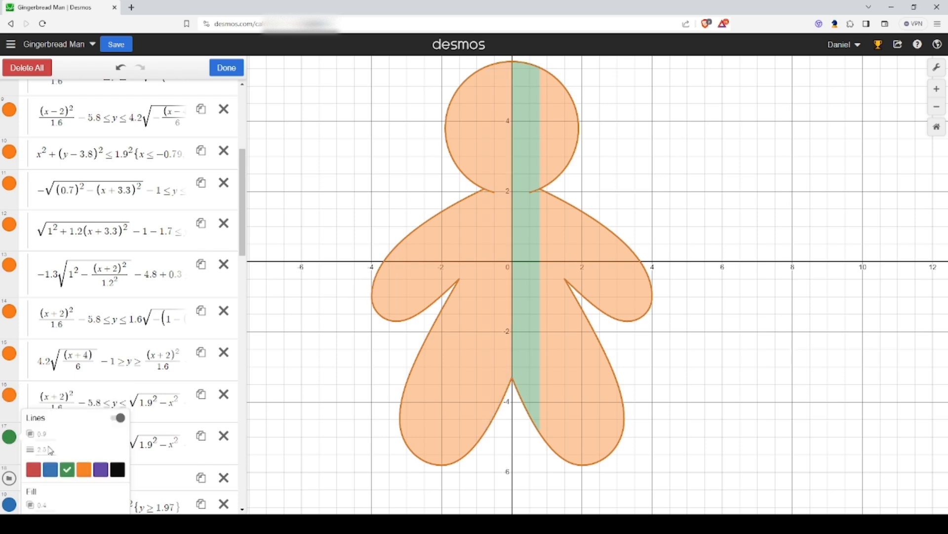
click(85, 464)
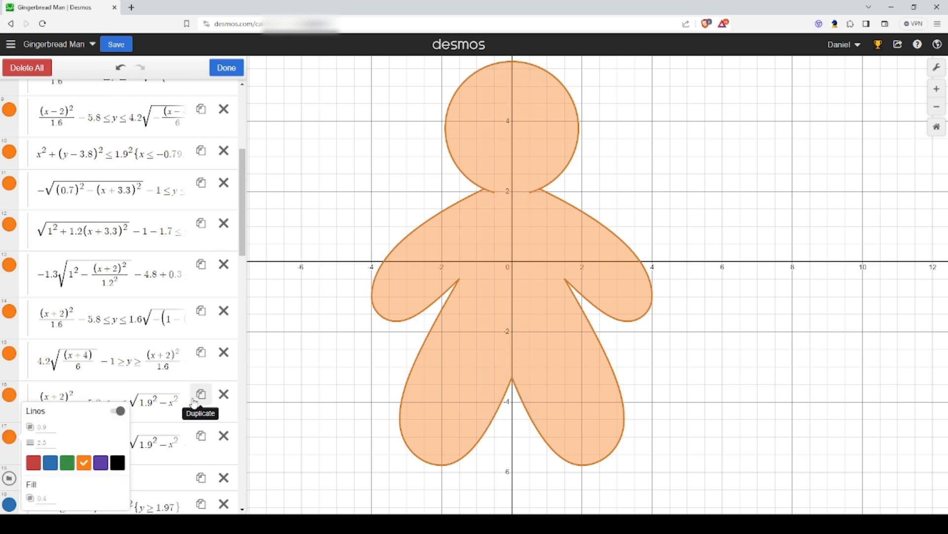
Duplicate the right arm tip inequality at the start of the Color folder and color the upper of the two blue.
scroll(176, 341, up, 5)
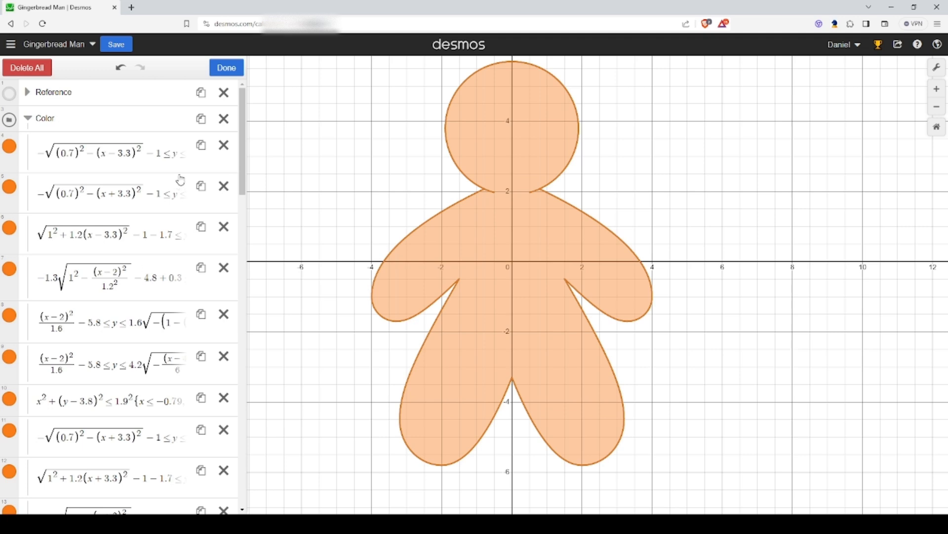
click(201, 144)
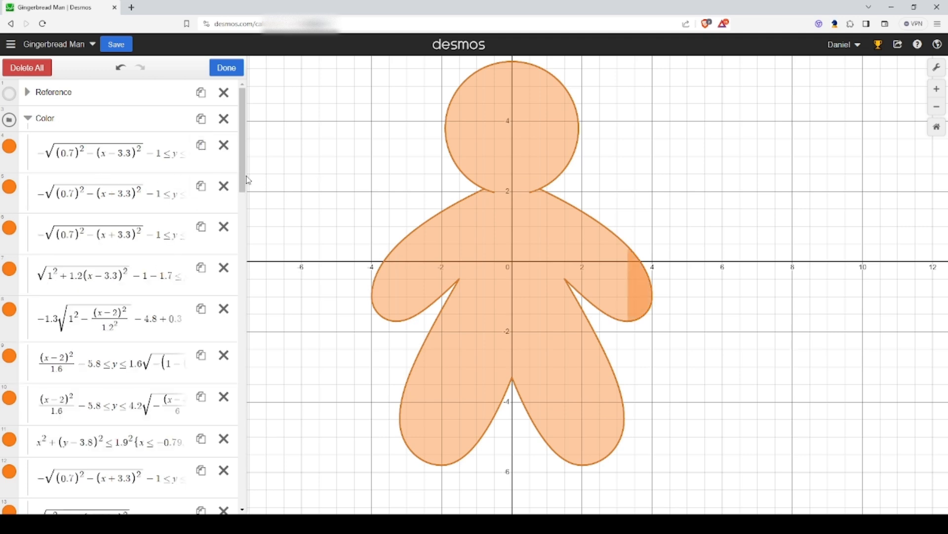
click(9, 147)
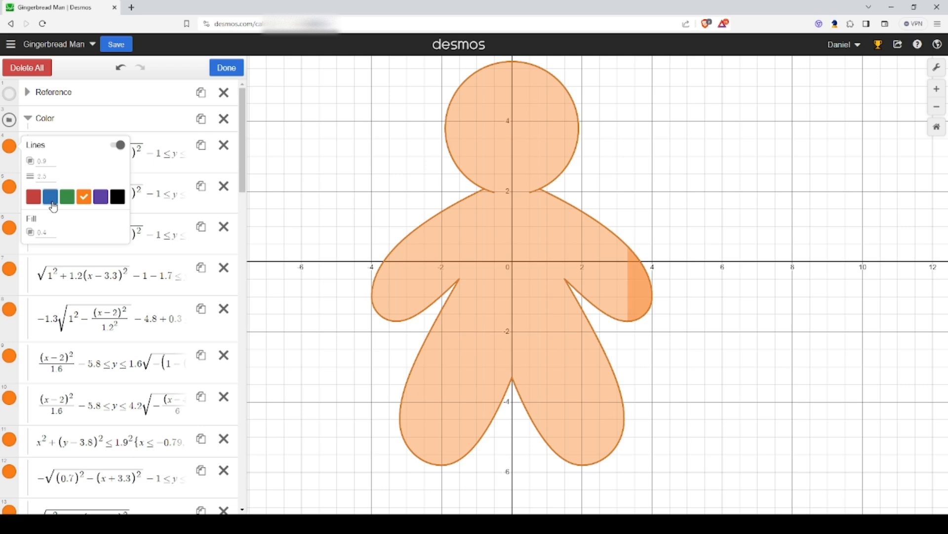
click(9, 146)
click(9, 146)
click(50, 198)
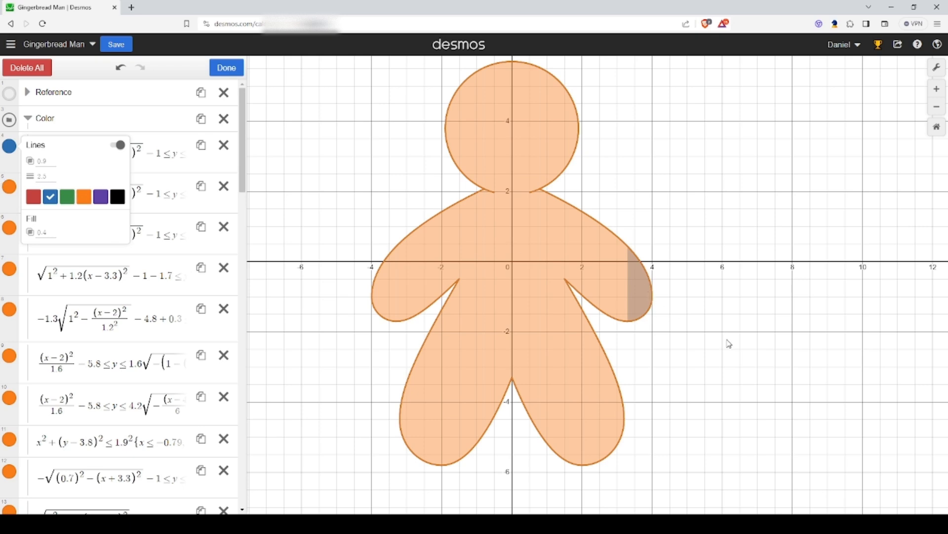
click(736, 380)
click(216, 68)
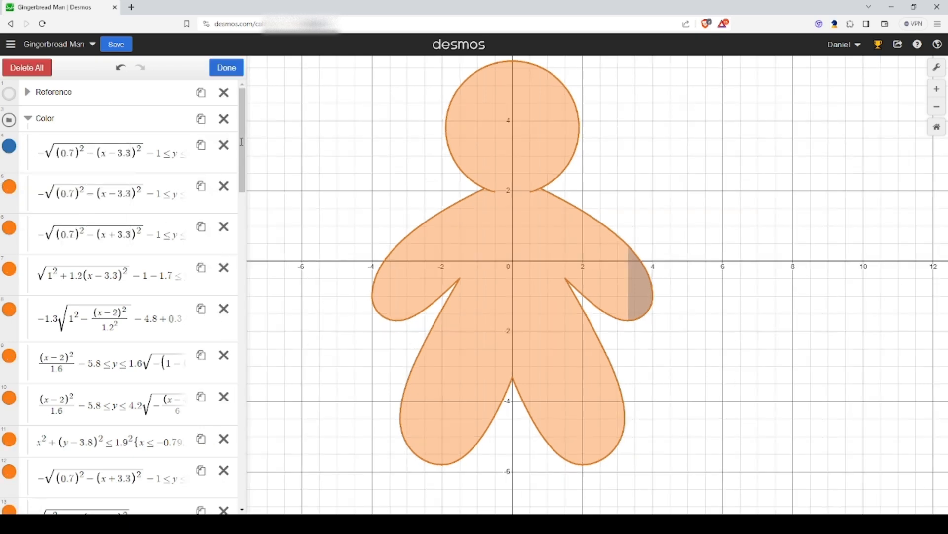
click(201, 227)
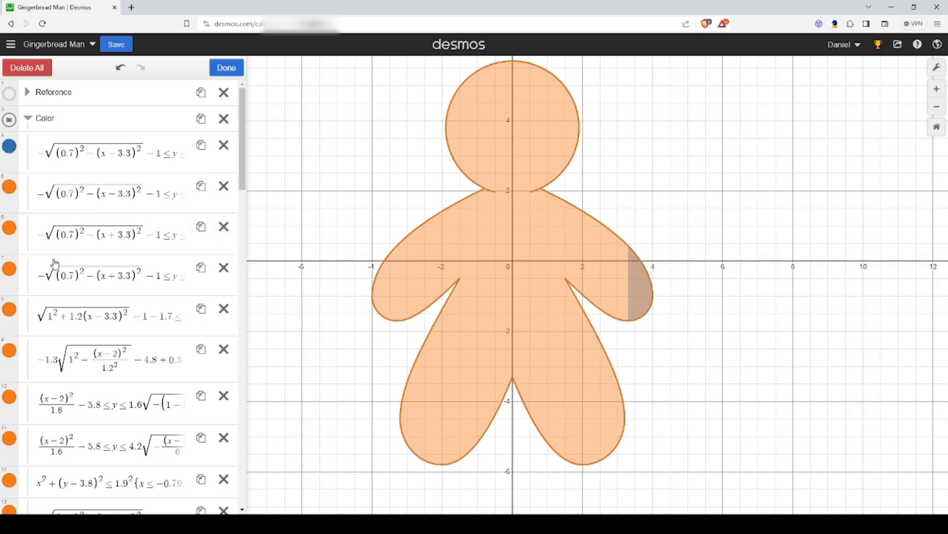
click(11, 270)
click(48, 321)
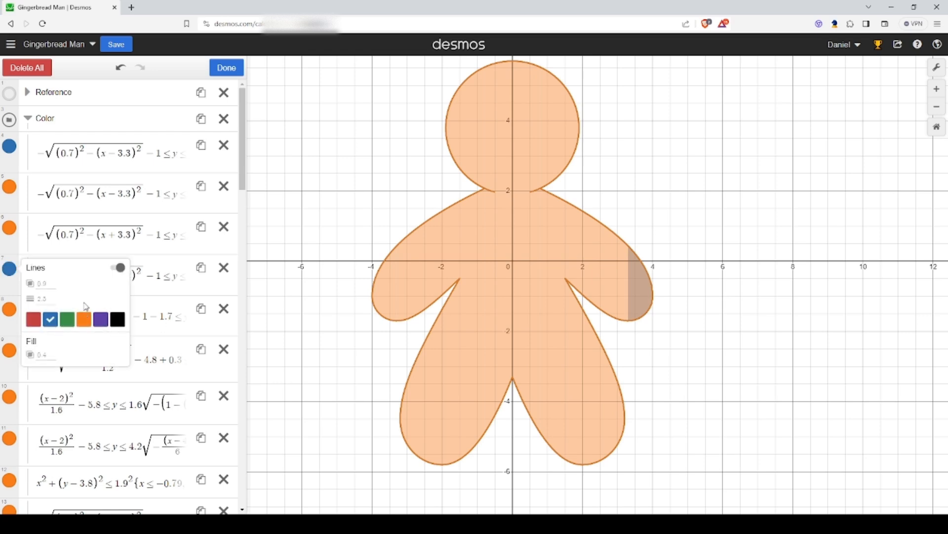
click(11, 269)
click(9, 228)
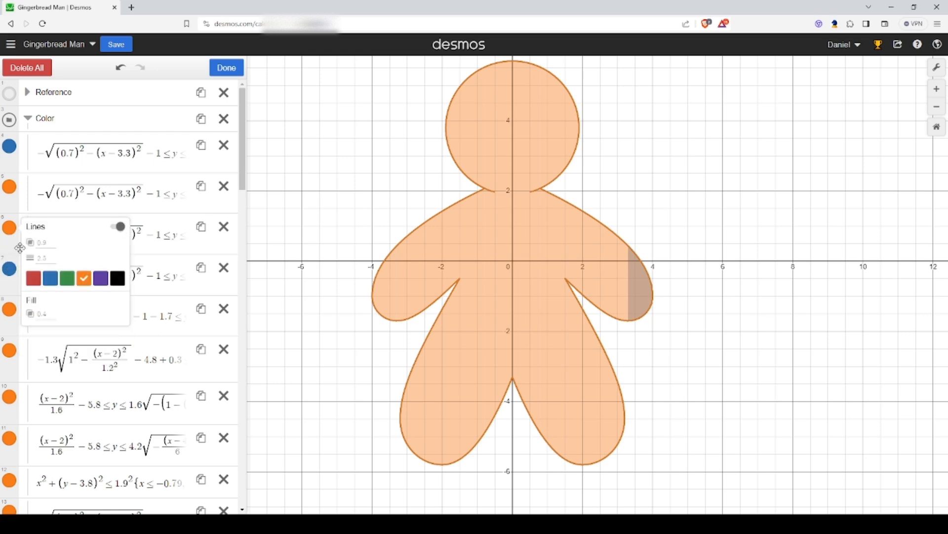
click(50, 278)
click(9, 269)
click(9, 269)
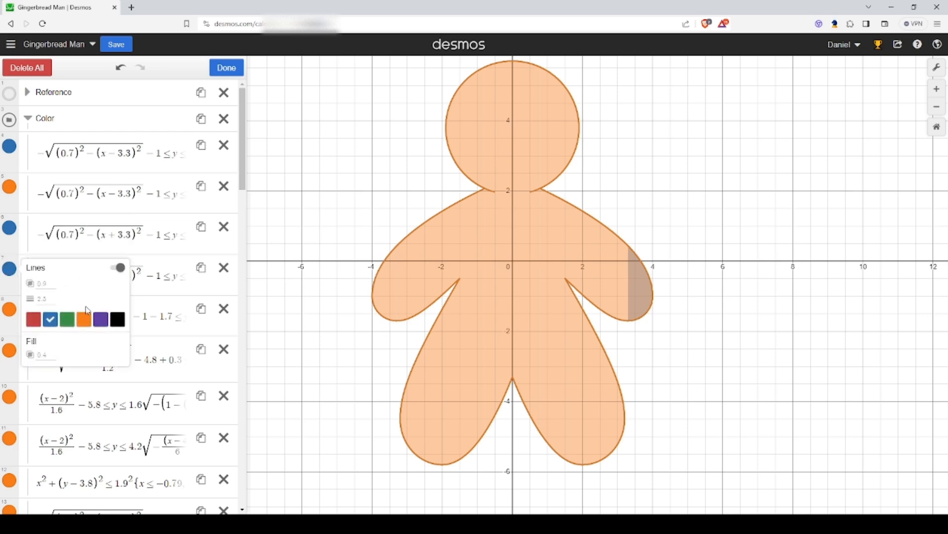
click(85, 321)
click(317, 272)
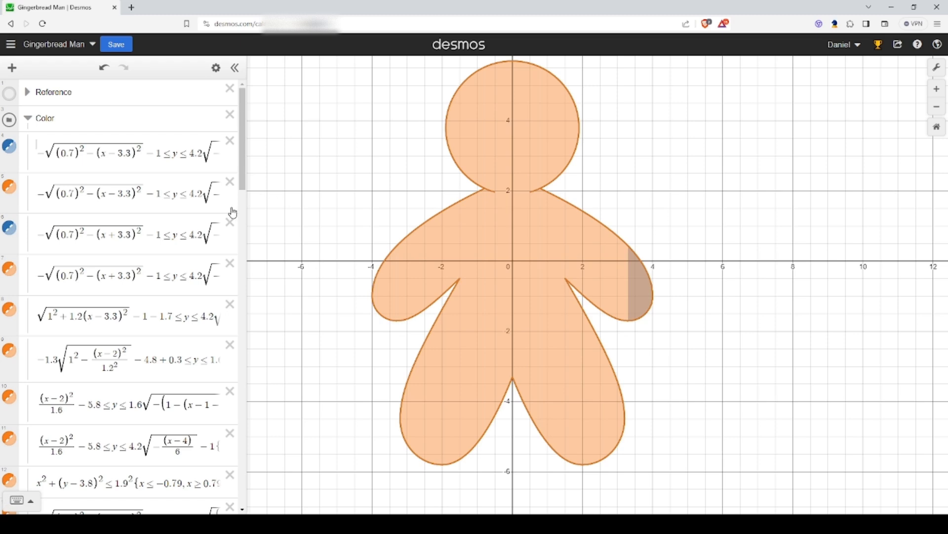
Delete the two stray inequalities containing (x+3.3)² directly below the right arm tip pair in the Color folder.
click(237, 225)
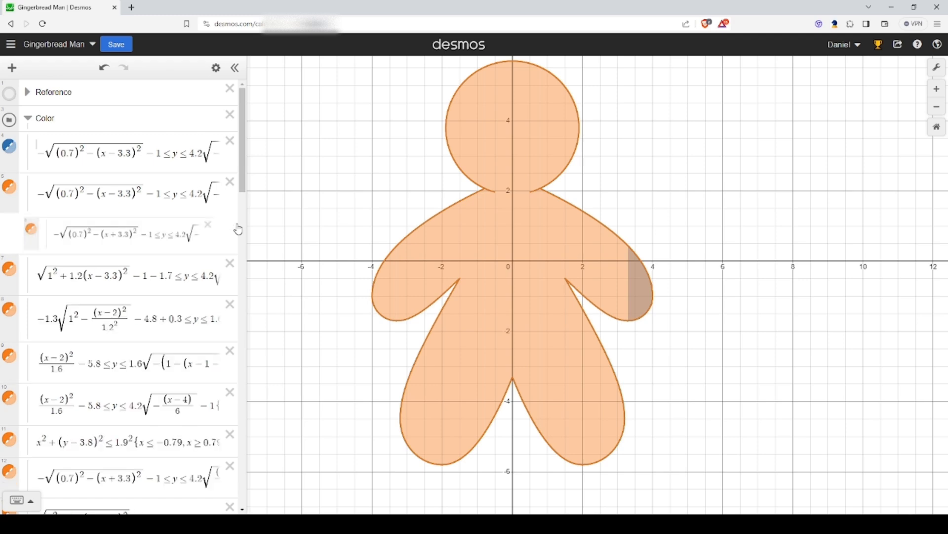
click(236, 226)
Duplicate the right arm's middle inequality, √(1²+1.2(x−3.3)²)−1−1.7 ≤ y, and color the upper of the two blue.
click(216, 68)
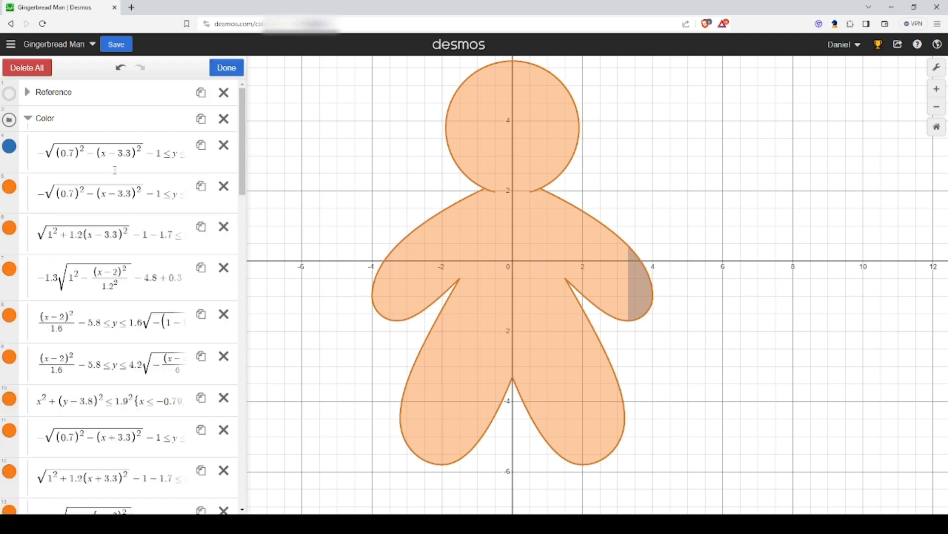
click(201, 226)
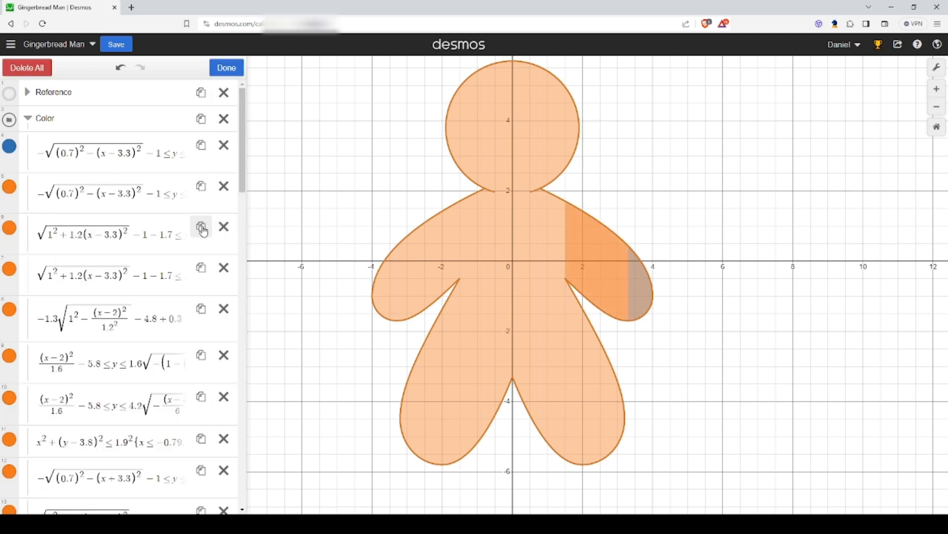
click(9, 228)
click(51, 279)
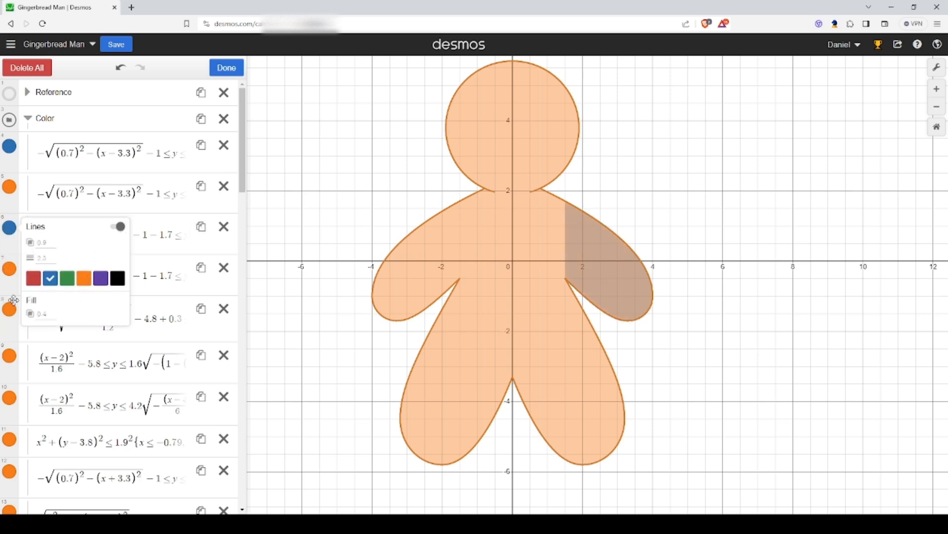
click(295, 265)
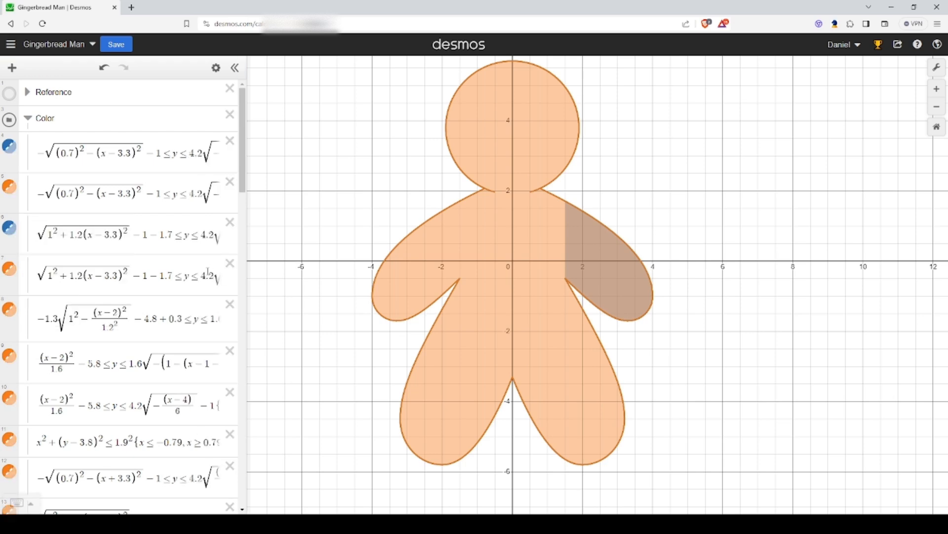
Duplicate the inequality filling the outer half of the right leg and color the upper of the two blue.
click(223, 72)
scroll(136, 297, down, 1)
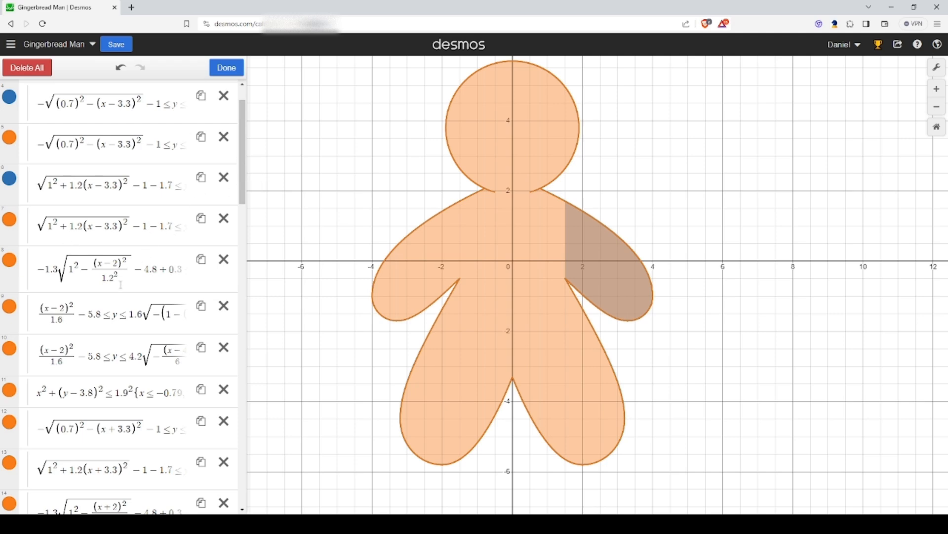
click(207, 266)
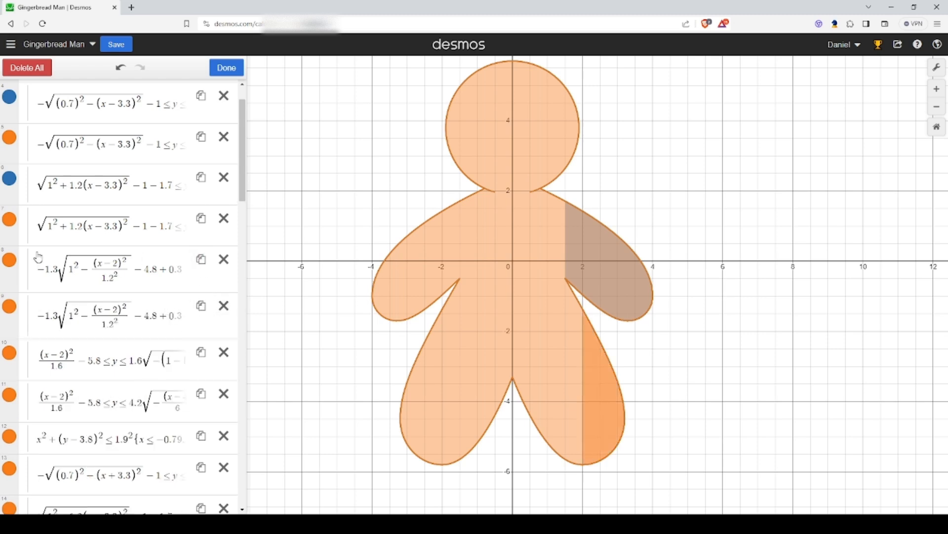
click(5, 266)
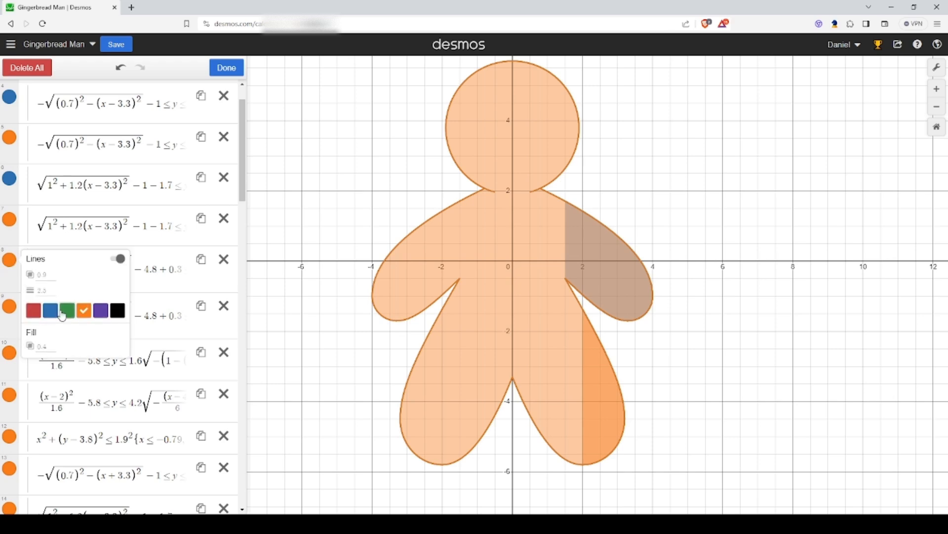
click(49, 310)
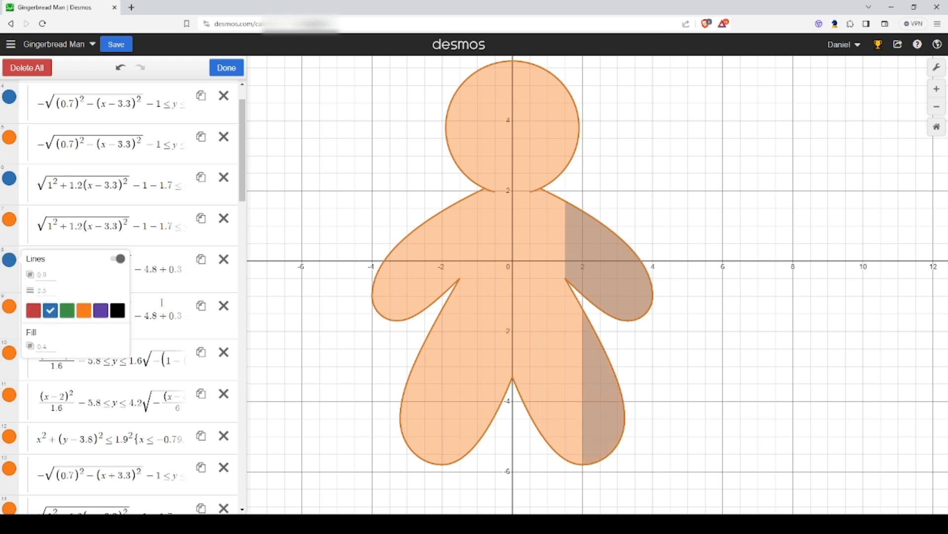
click(307, 266)
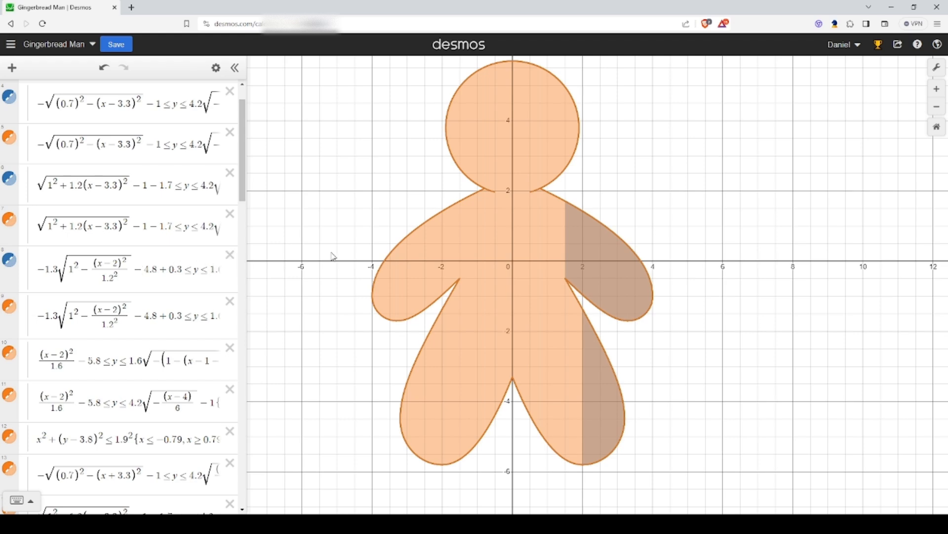
drag(324, 260, 391, 267)
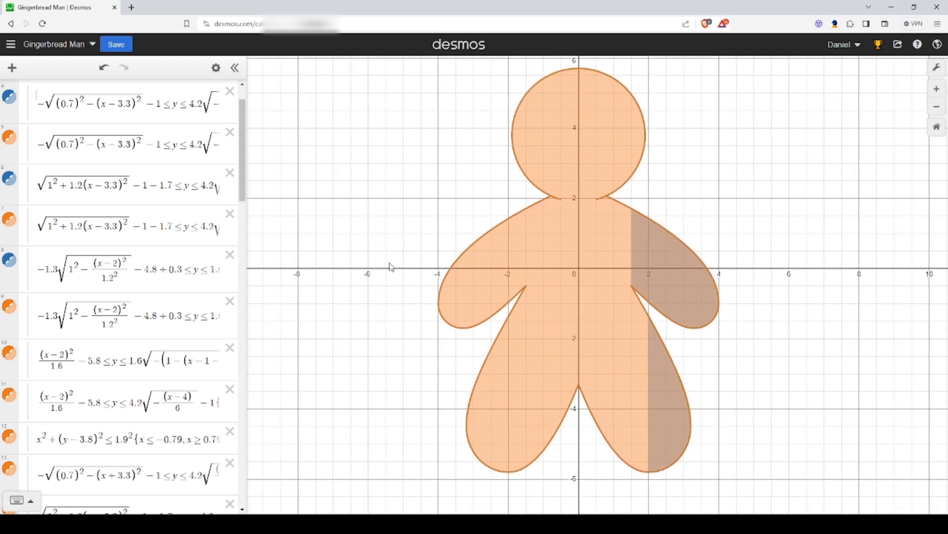